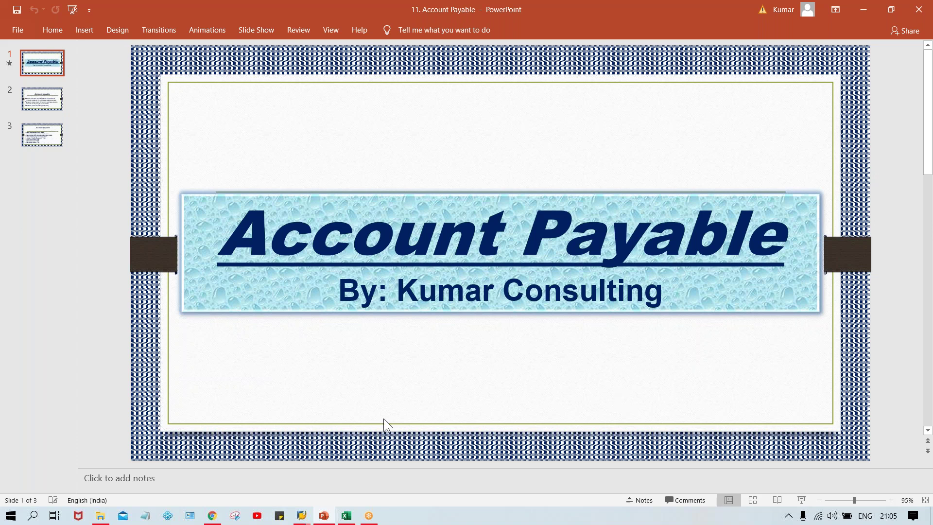
Switch to the Class workbook in Excel and widen column G on Sheet2
left_click(346, 516)
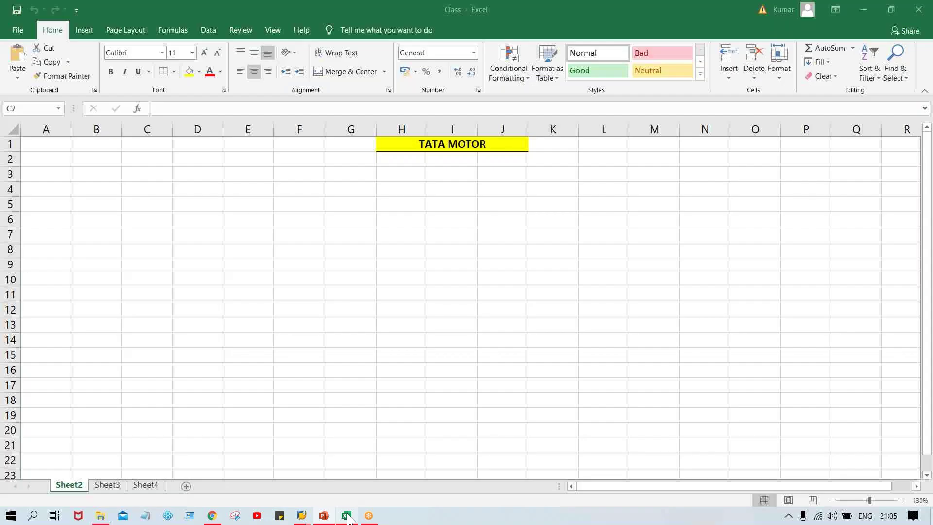
left_click(346, 202)
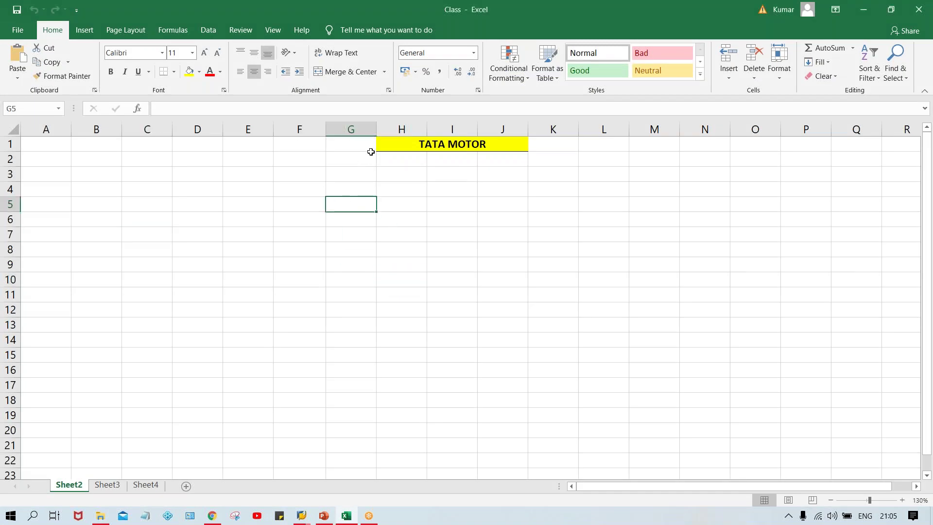
left_click_drag(376, 132, 440, 130)
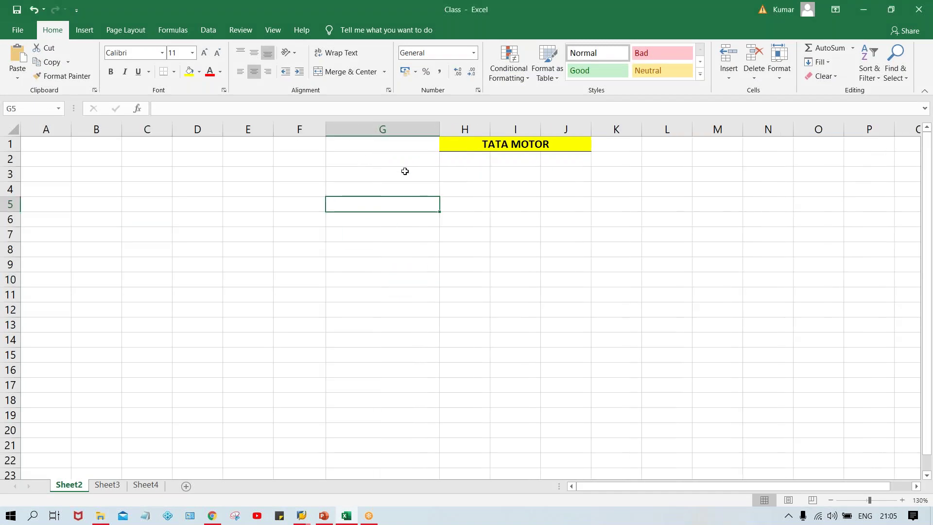
Enter the debit line "RENT ACT DR." in cell G3
left_click(383, 173)
key("Caps_Lock")
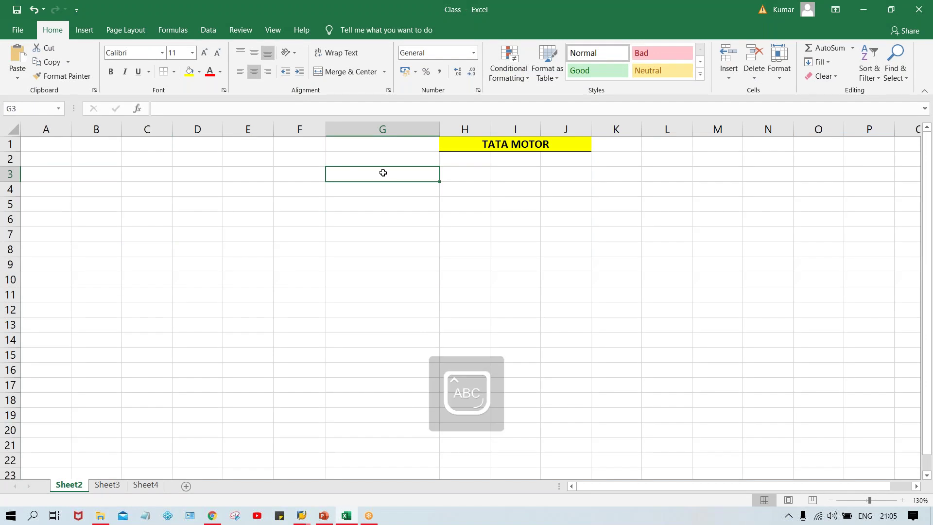
type("RENT ")
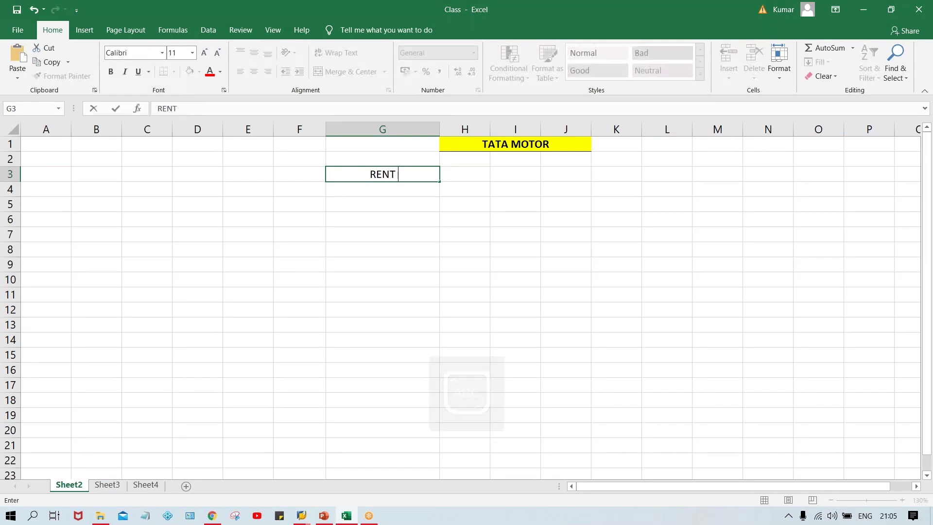
type("ACT DR.")
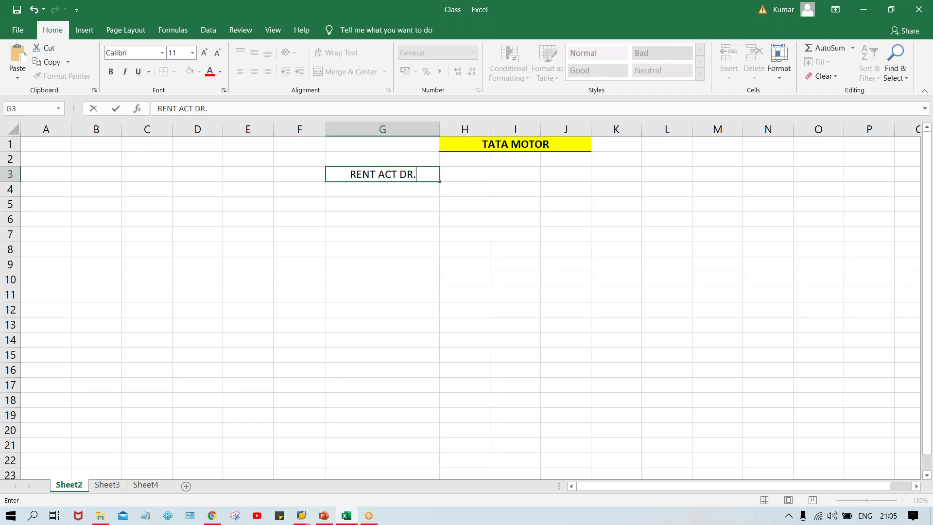
key("Return")
Enter the credit line "VENDOR ACT. CR." in cell G4, directly below the rent line
type("BAM")
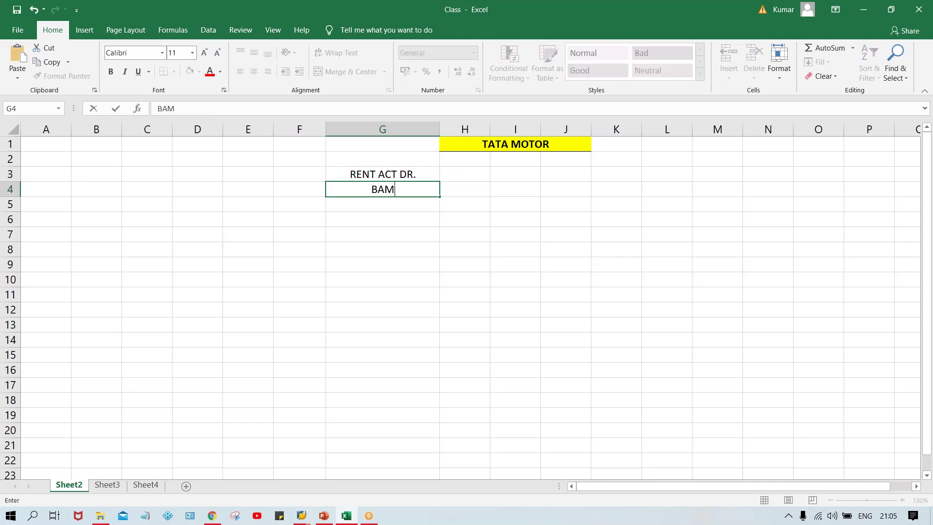
key("BackSpace")
type("NK A")
left_click(371, 174)
left_click(377, 190)
type("VENDOR ACT. CR.")
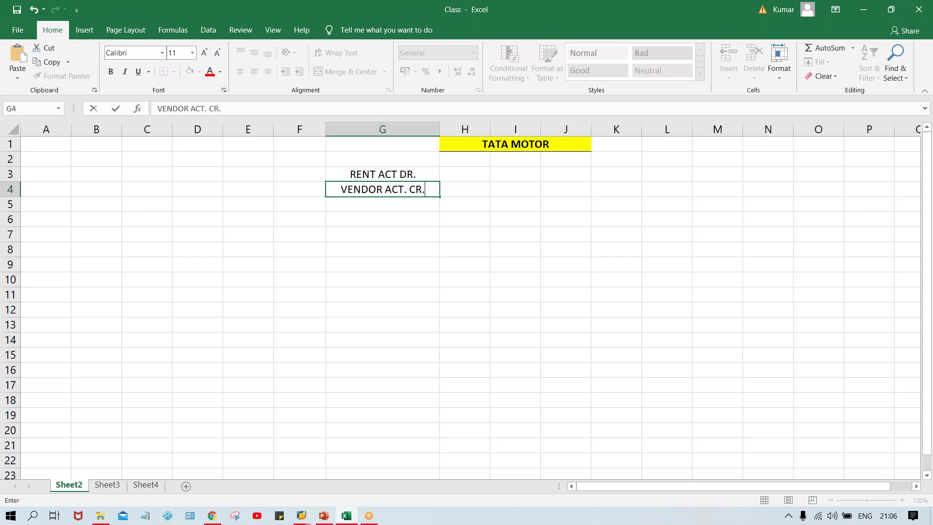
key("Return")
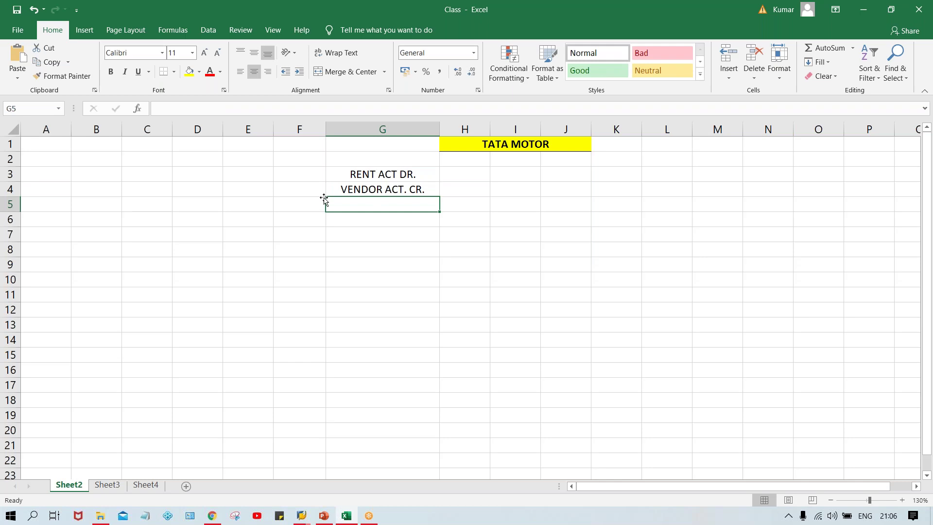
Label the account types beside the entry lines with "GL" in F3 and "VEN." in F4
left_click(291, 176)
type("GL")
key("Return")
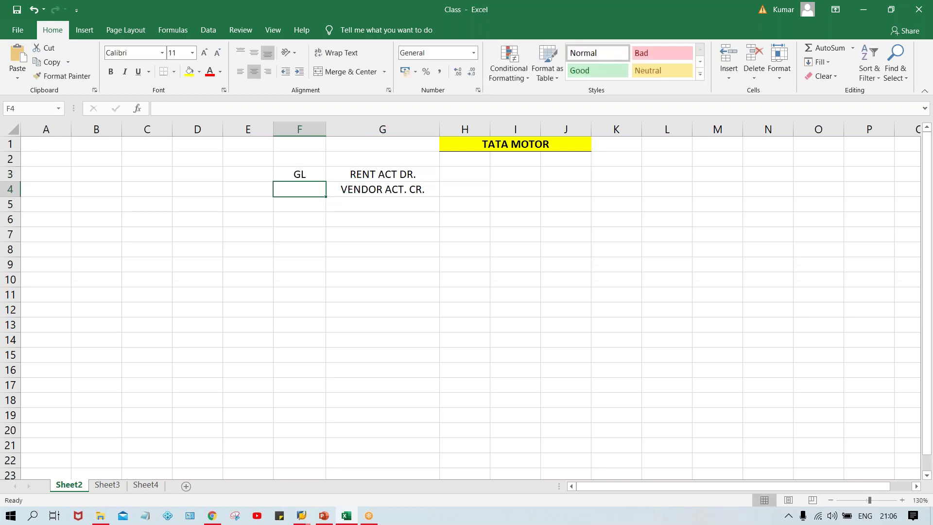
type("VEN")
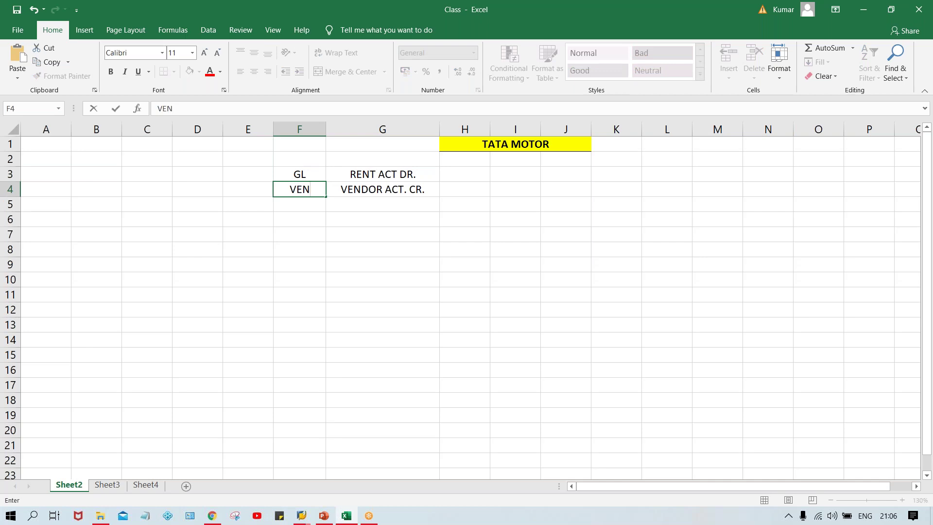
type(".")
key("Return")
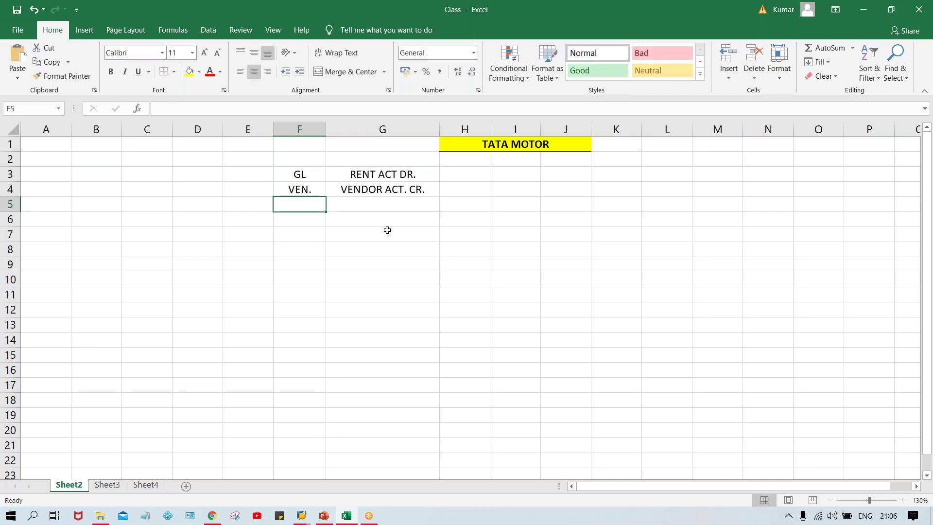
Enter the amount 1000 for both the rent and vendor lines in H3 and H4
left_click(440, 174)
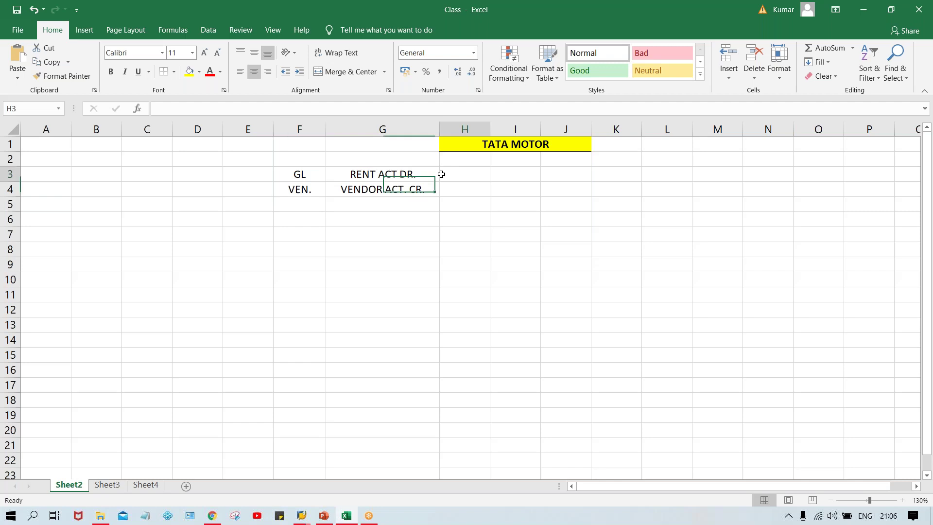
type("1000")
key("Return")
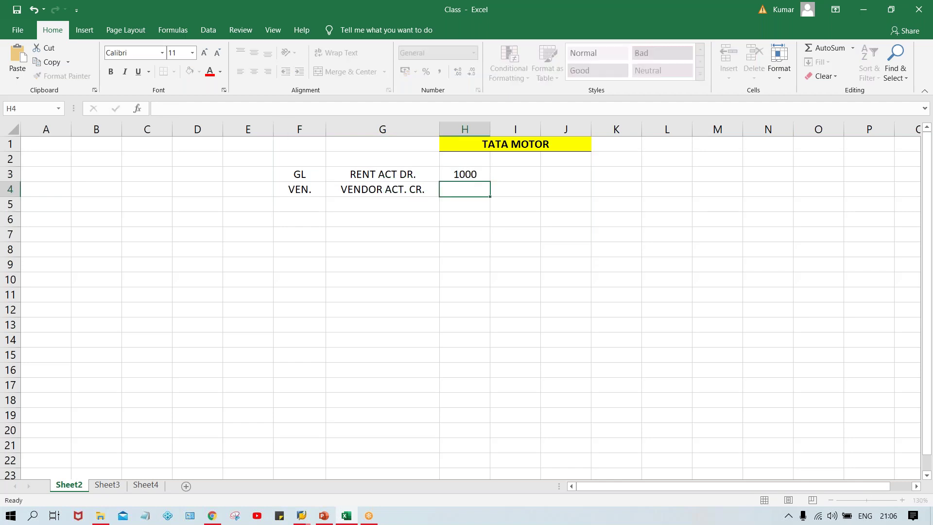
type("1000")
key("Return")
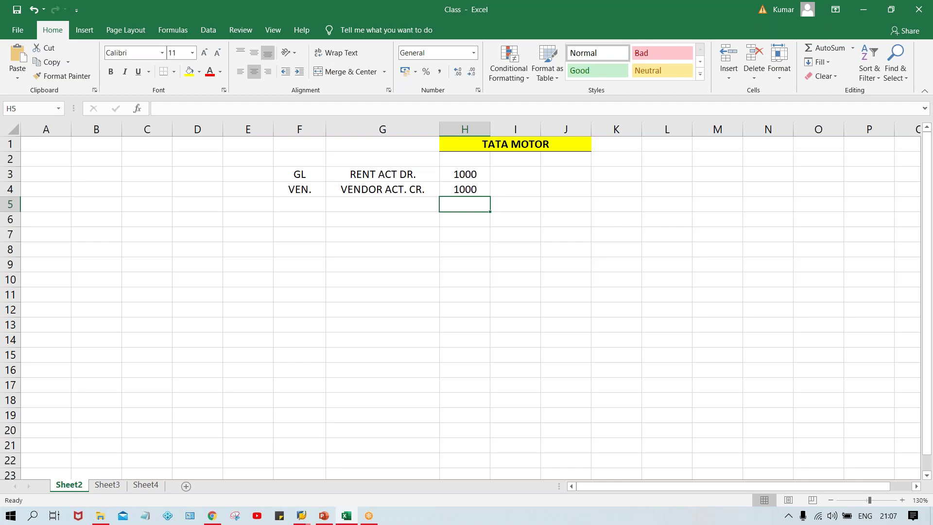
Enter the transaction code "FB60" in cell G2 above the journal entry
left_click(294, 255)
left_click(386, 213)
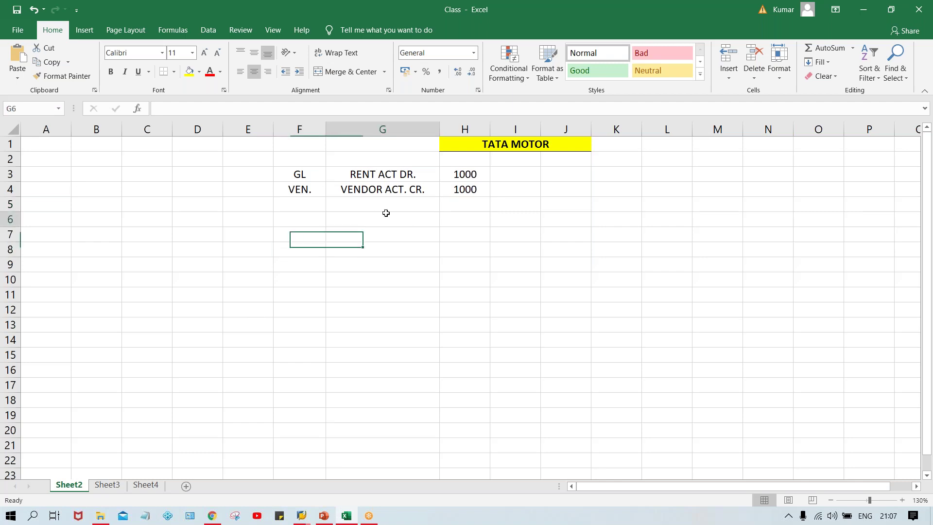
left_click(365, 162)
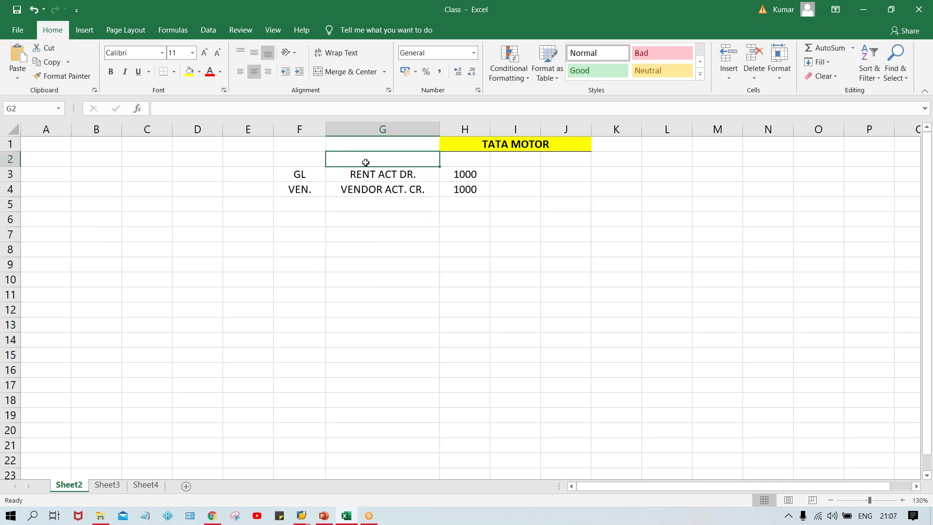
type("FB60")
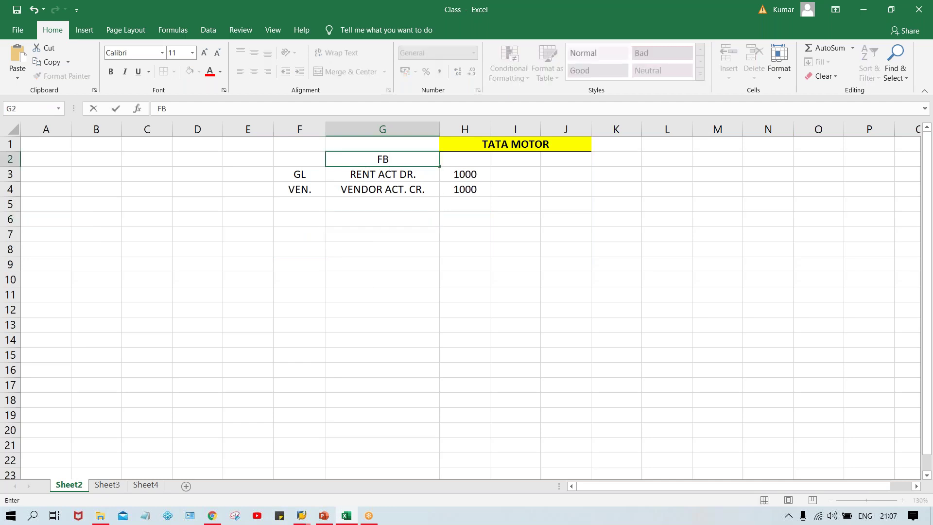
key("Return")
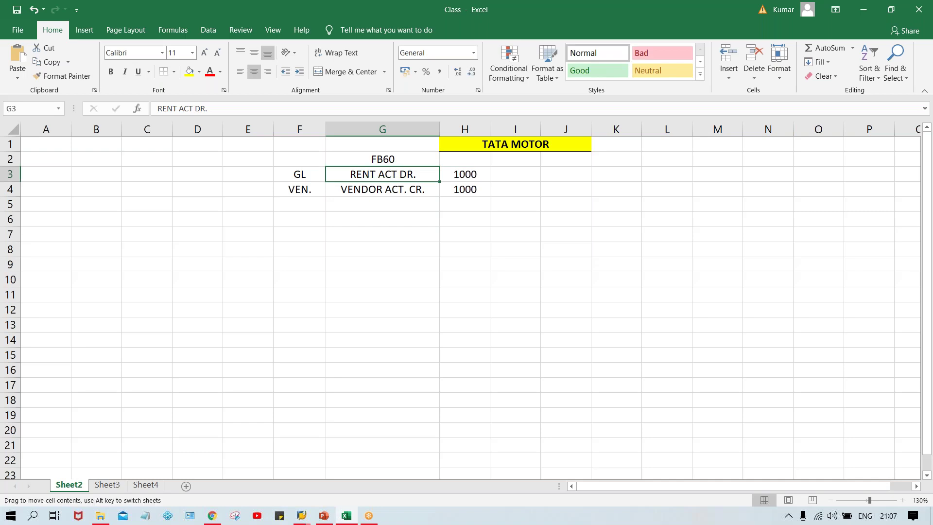
left_click(386, 160)
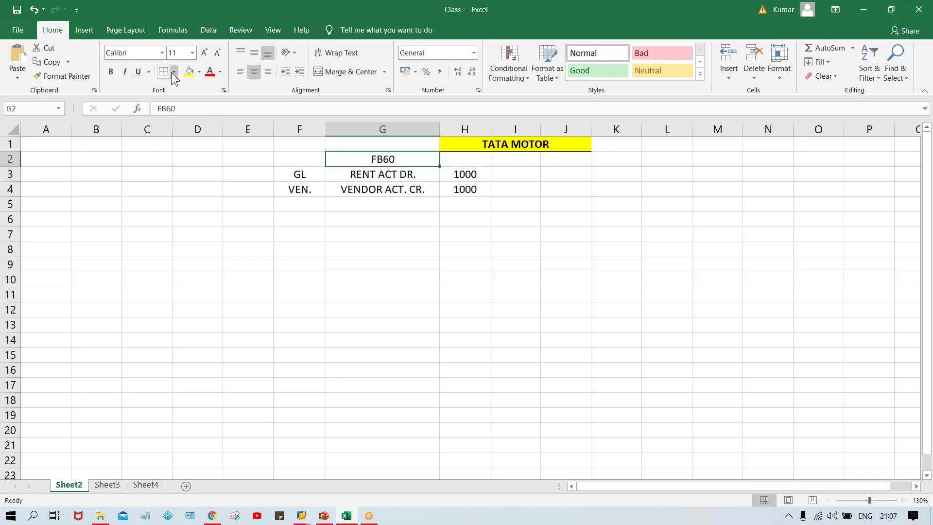
Switch to the open SAP Easy Access session and log off from it
left_click(302, 515)
left_click(353, 464)
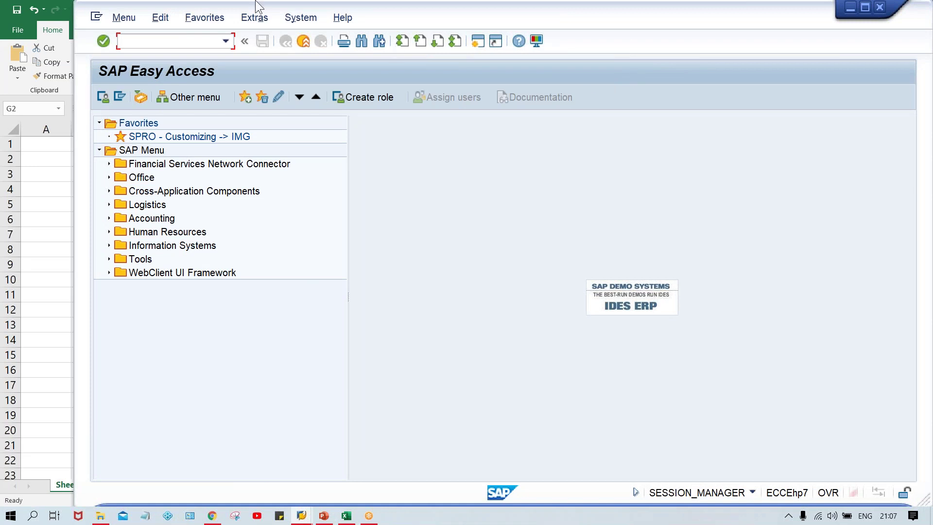
left_click(300, 18)
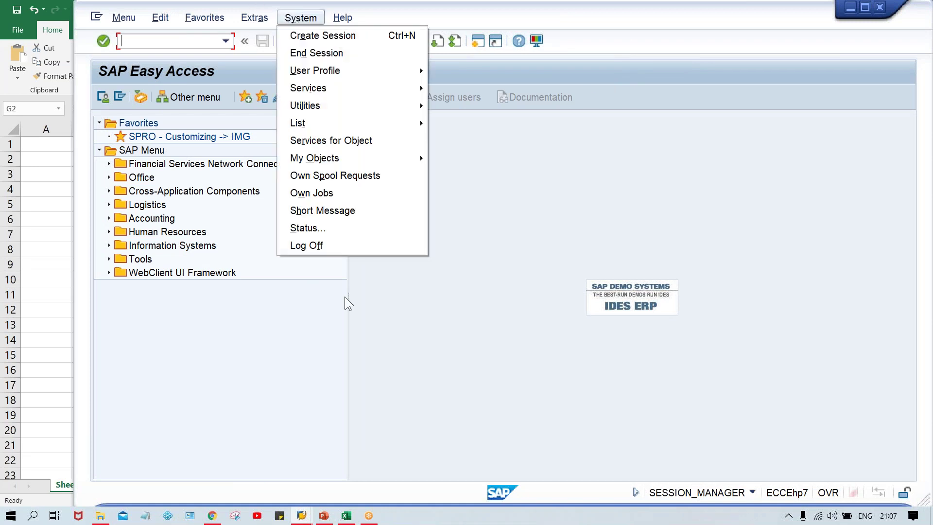
left_click(314, 246)
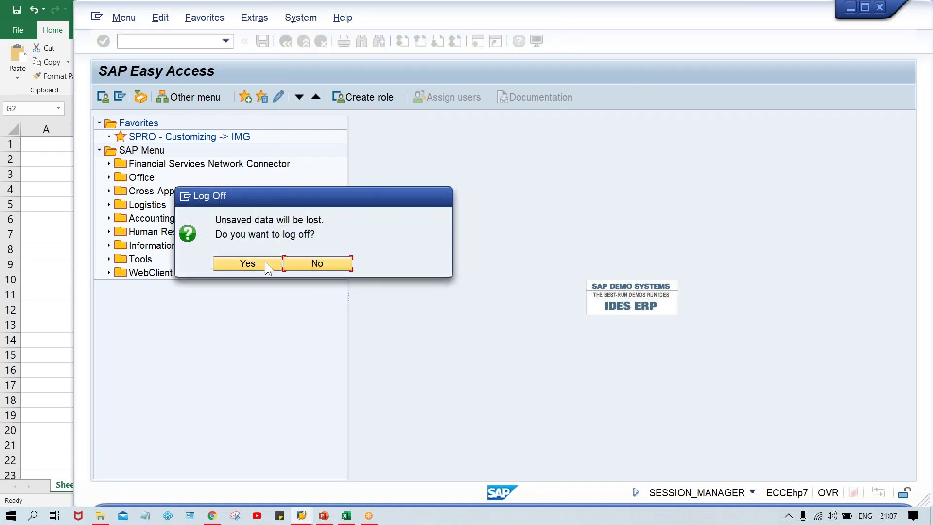
left_click(248, 263)
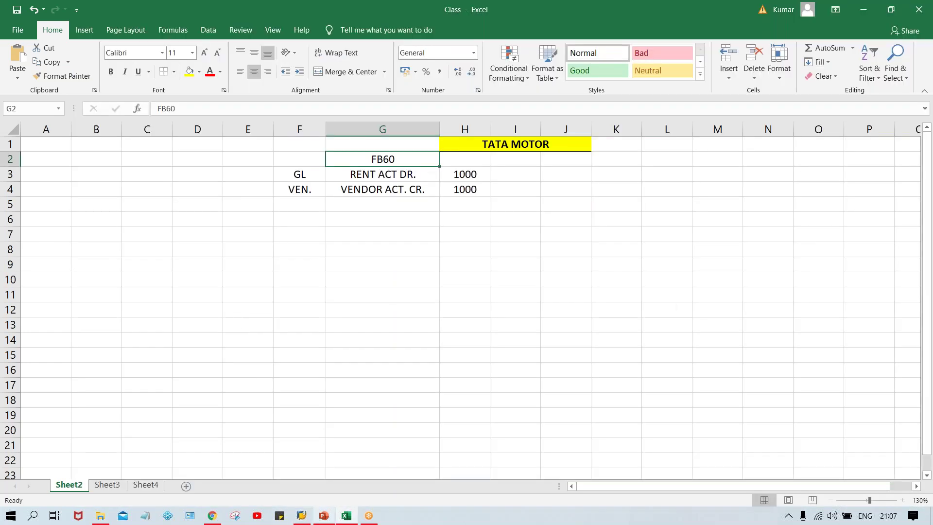
Switch to SAP Logon 740 and open the logon screen of the SAP_2 connection
mouse_move(302, 519)
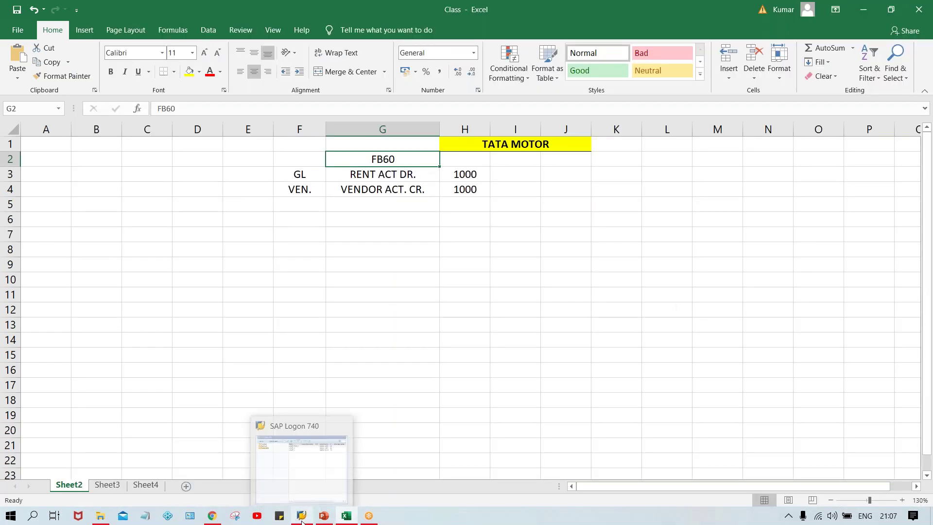
left_click(290, 447)
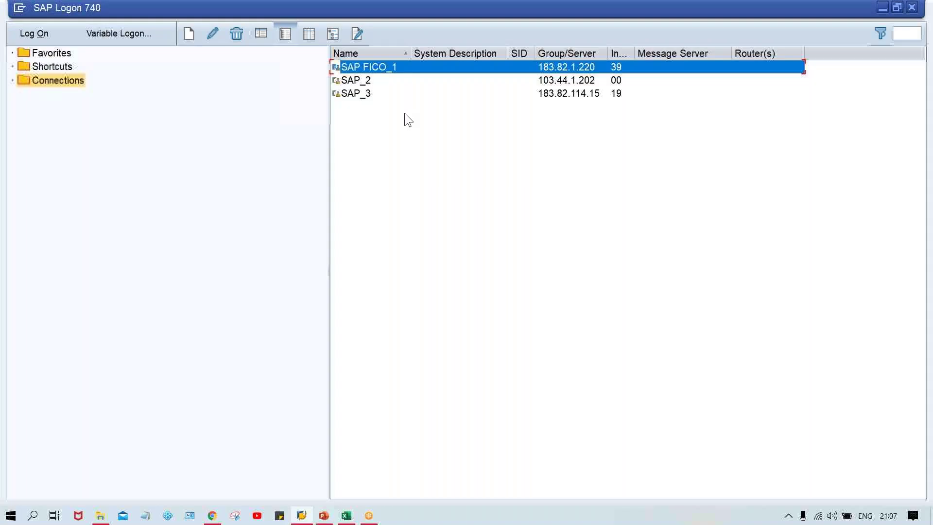
left_click(372, 82)
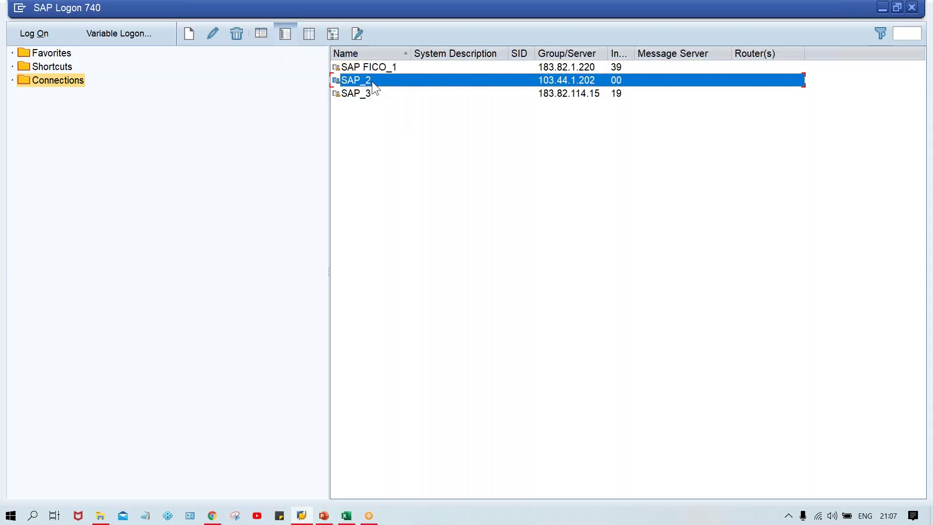
double_click(372, 81)
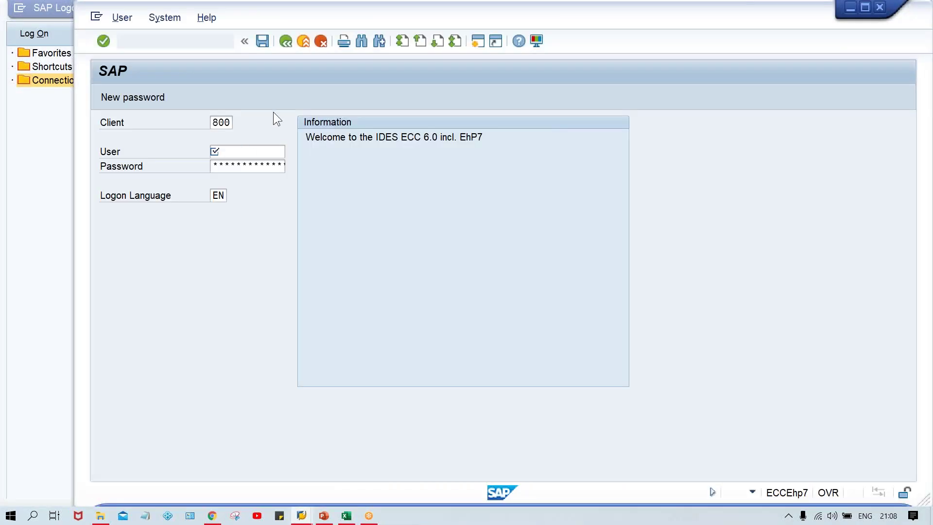
Try to log on to client 800 with a suggested user name and the account password
left_click(225, 151)
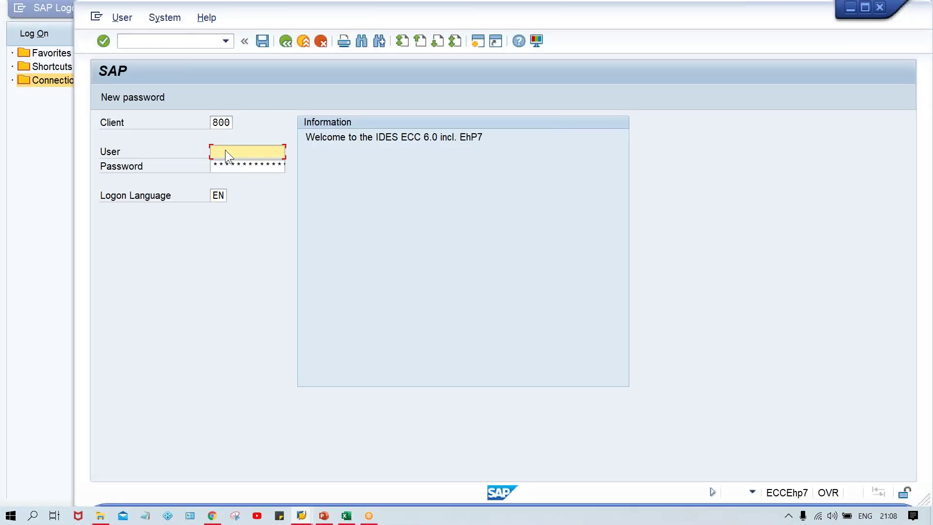
key("Down")
key("Return")
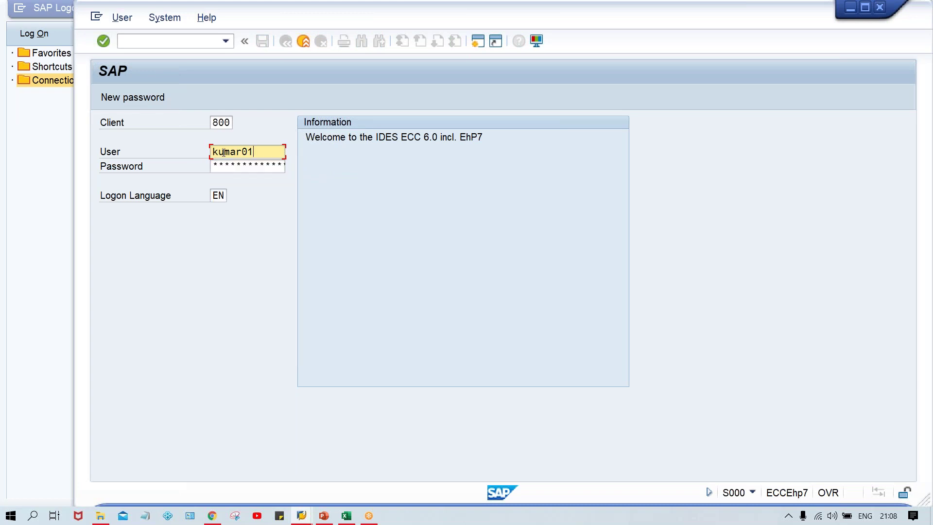
key("Tab")
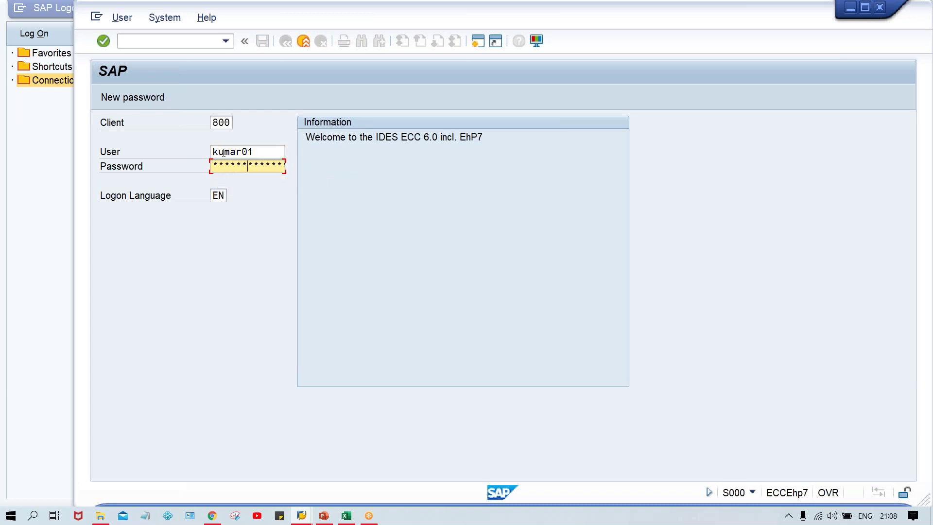
key("Return")
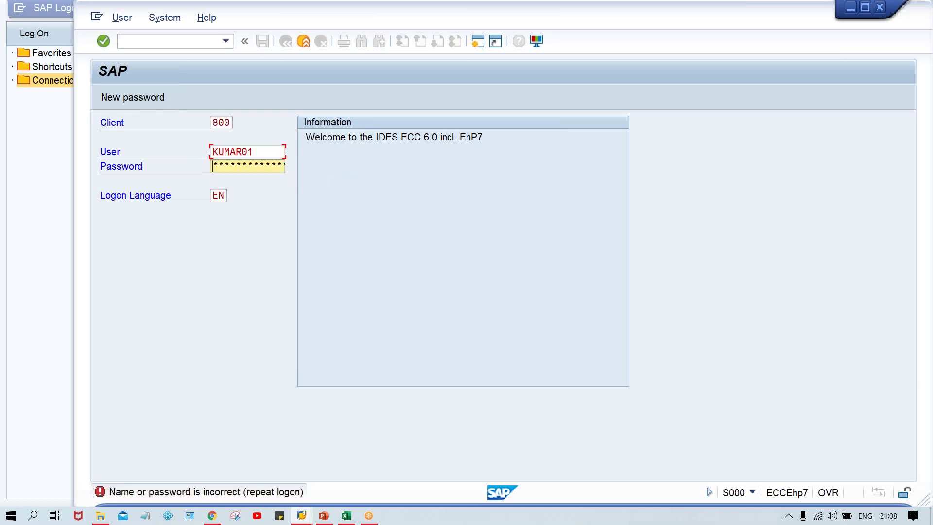
Replace the user name with another suggested entry, enter the account password and log on
key("shift+Tab")
key("ctrl+a")
key("BackSpace")
key("Down")
key("Down")
key("Tab")
key("Caps_Lock")
key("Return")
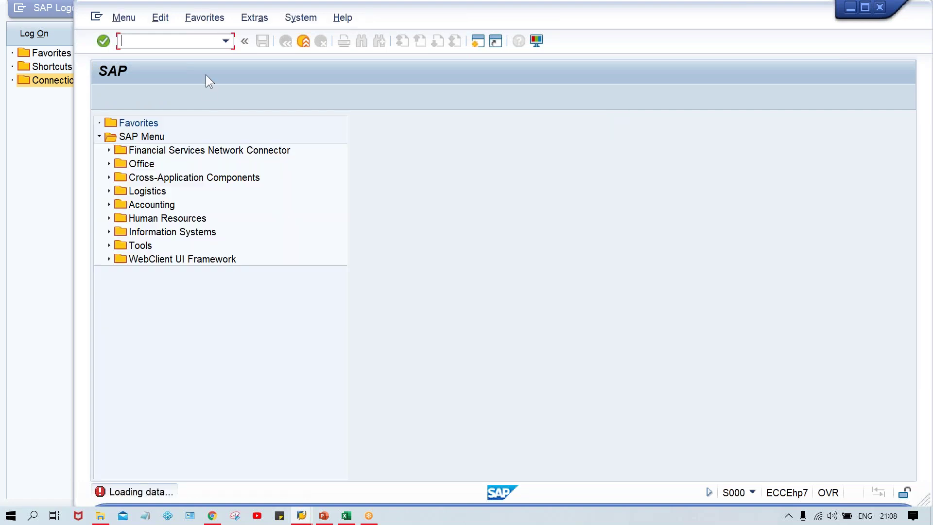
Start transaction FB60 to open the vendor invoice entry screen
key("Caps_Lock")
type("FB60")
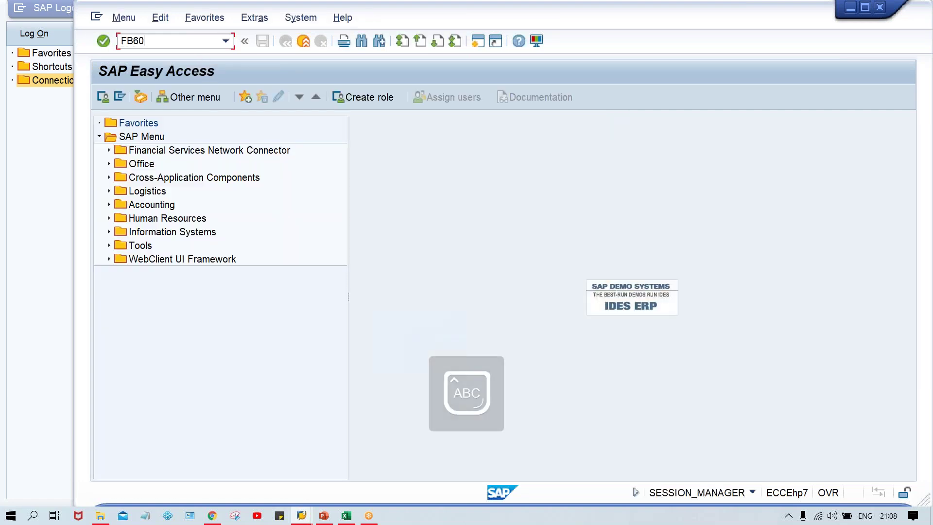
key("Return")
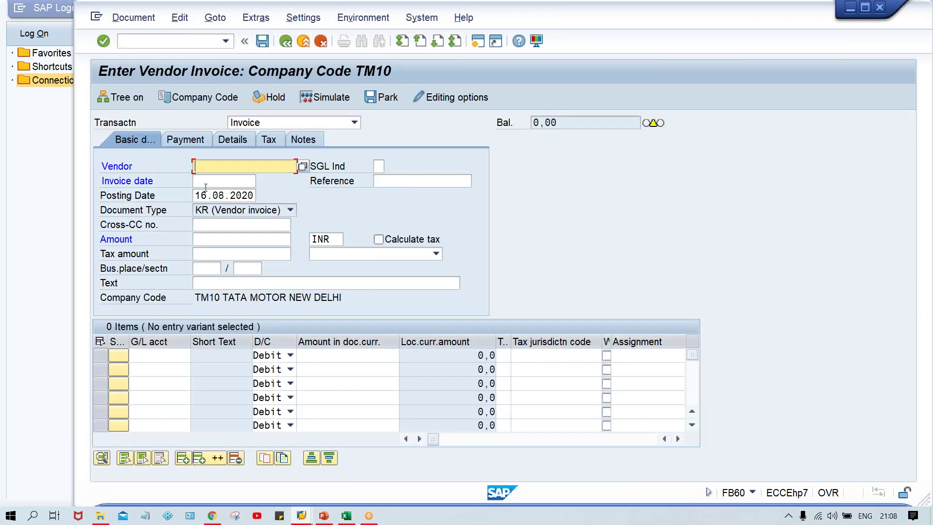
Switch the invoice's company code to TM02 and open the vendor search for that company code
left_click(197, 95)
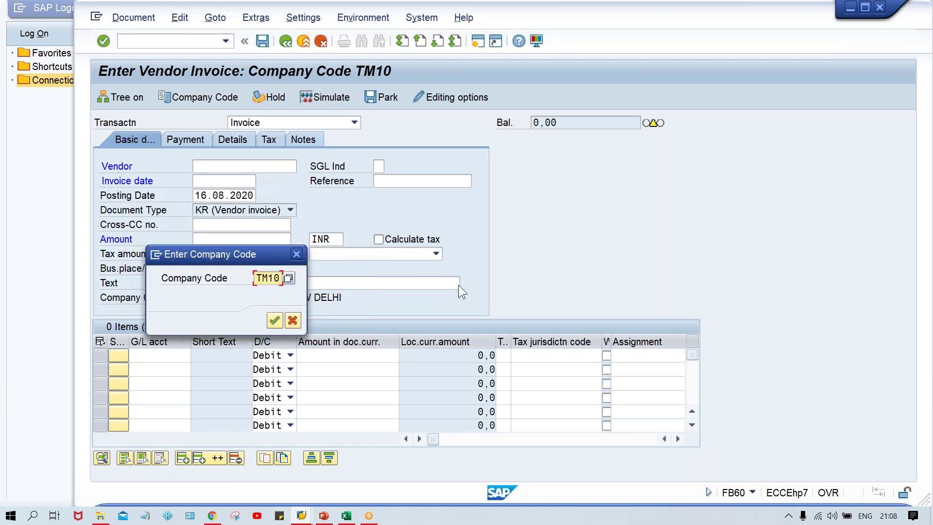
type("TM02")
key("Return")
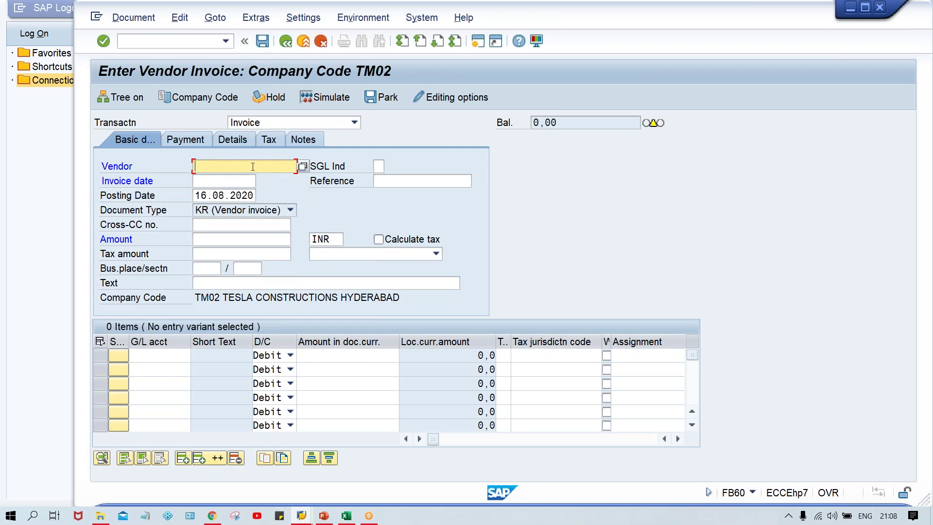
left_click(303, 166)
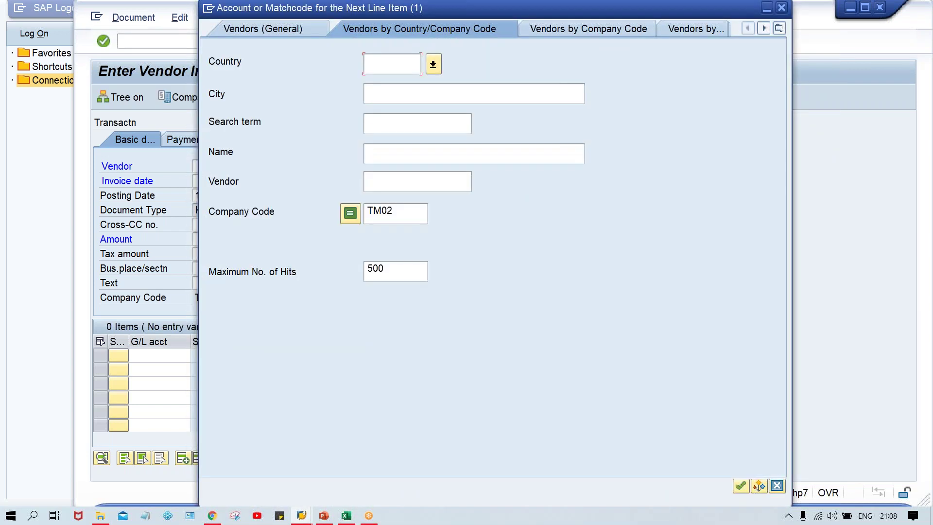
left_click(405, 213)
left_click_drag(594, 13, 608, 109)
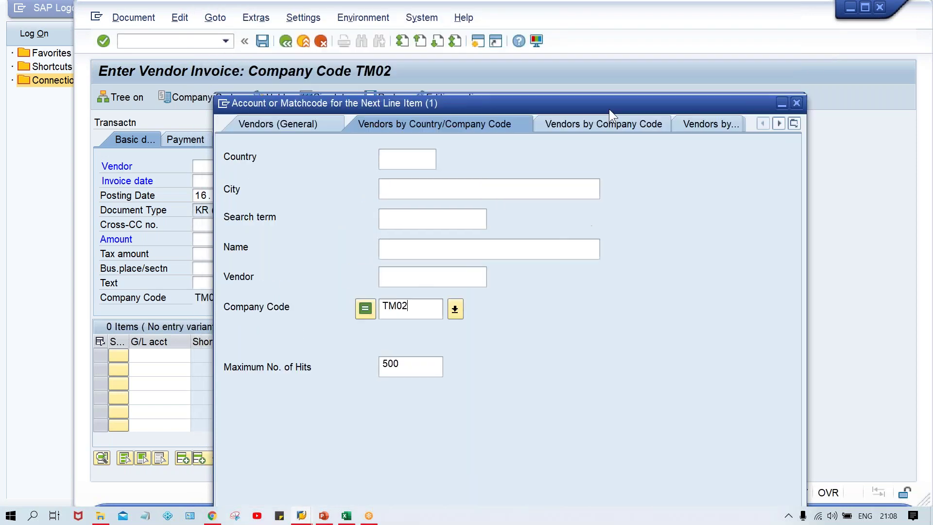
left_click(797, 102)
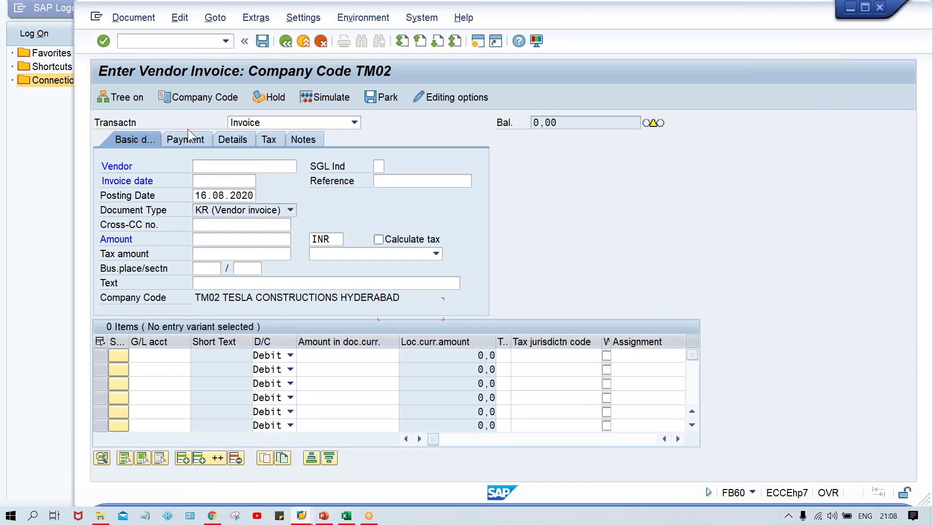
Change the invoice's company code to TM00
left_click(203, 101)
type("00")
key("Return")
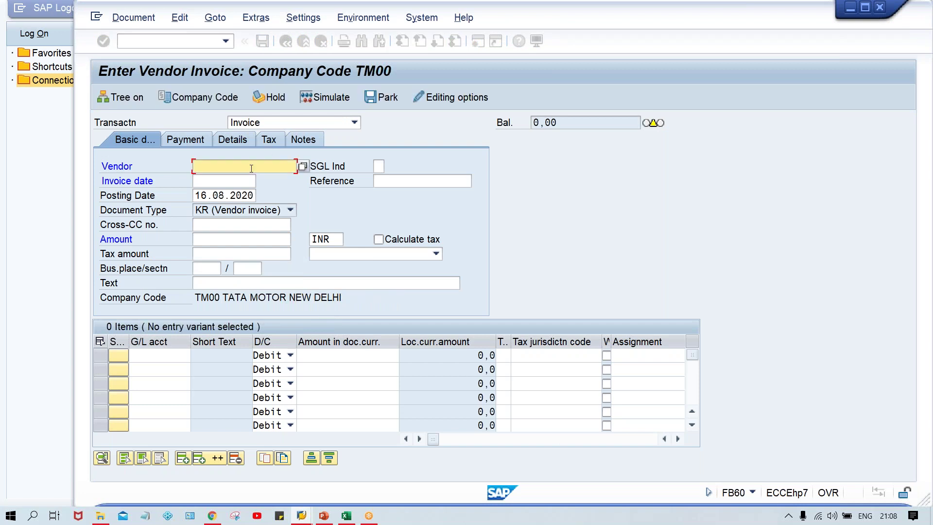
Search the vendors of company code TM00 and select TEST VENDOR_TM00 as the invoice's vendor
left_click(302, 167)
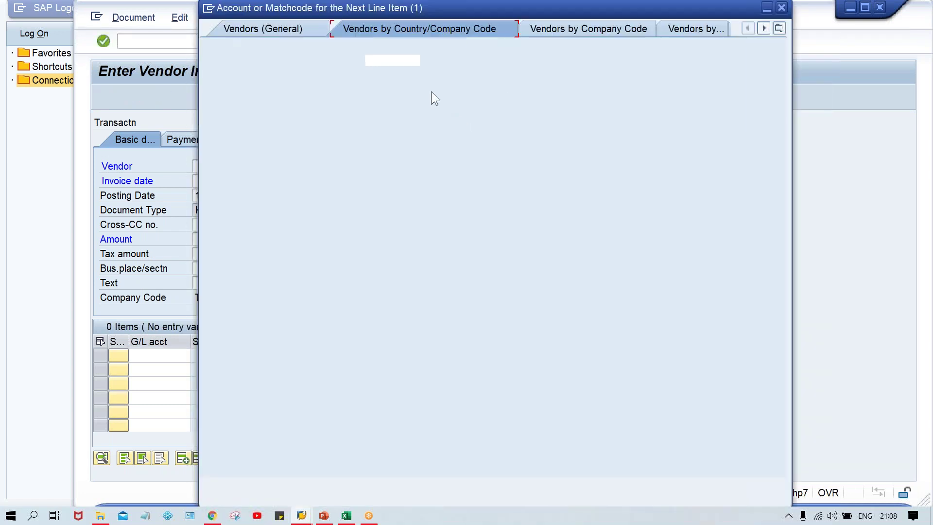
left_click(400, 212)
key("Return")
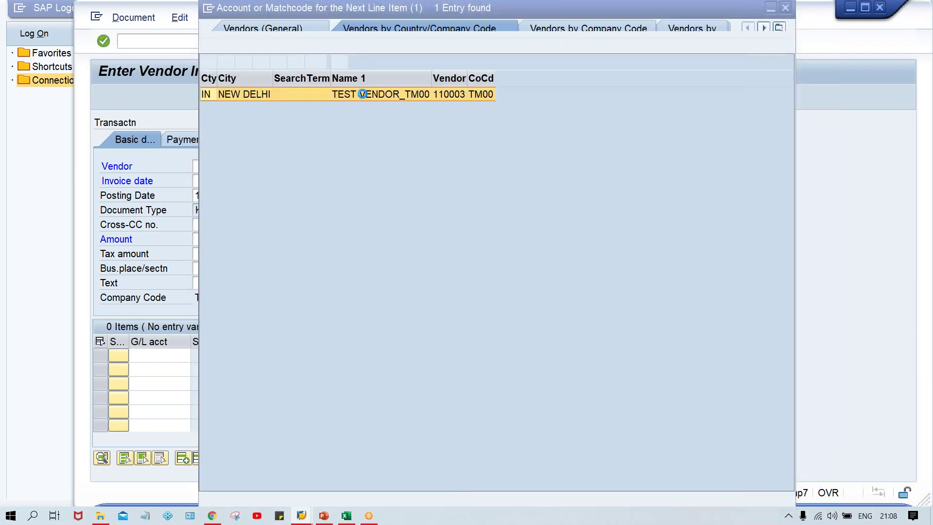
left_click(410, 95)
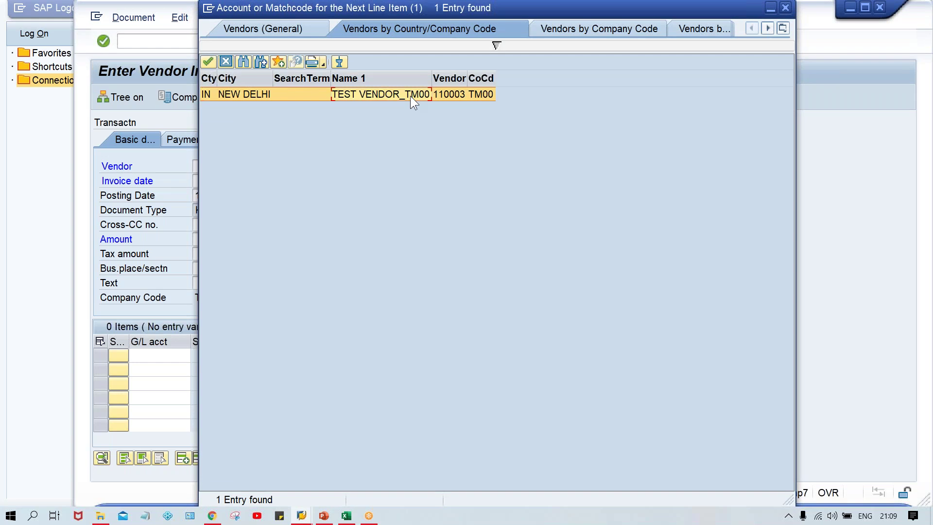
double_click(410, 95)
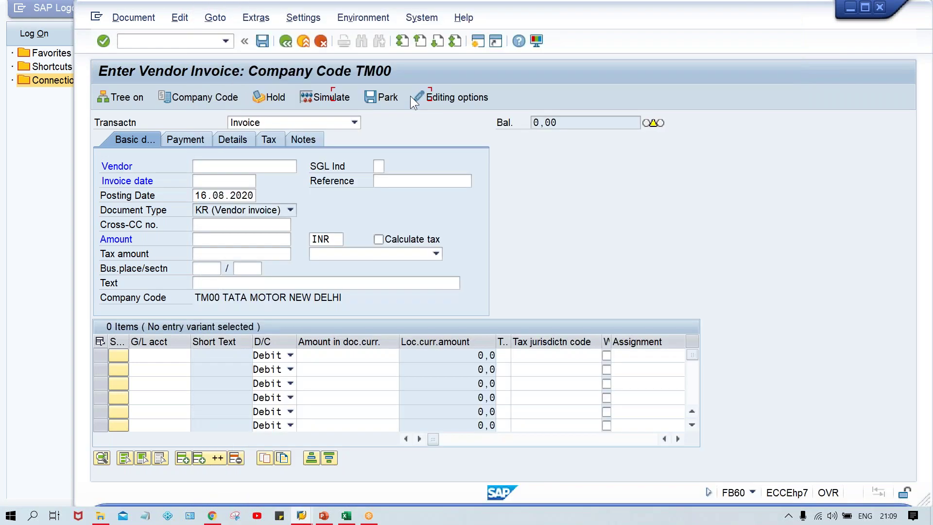
Set the invoice date to 16.08.2020 and the invoice amount to 1000 INR
left_click(217, 184)
type("16.08.2020")
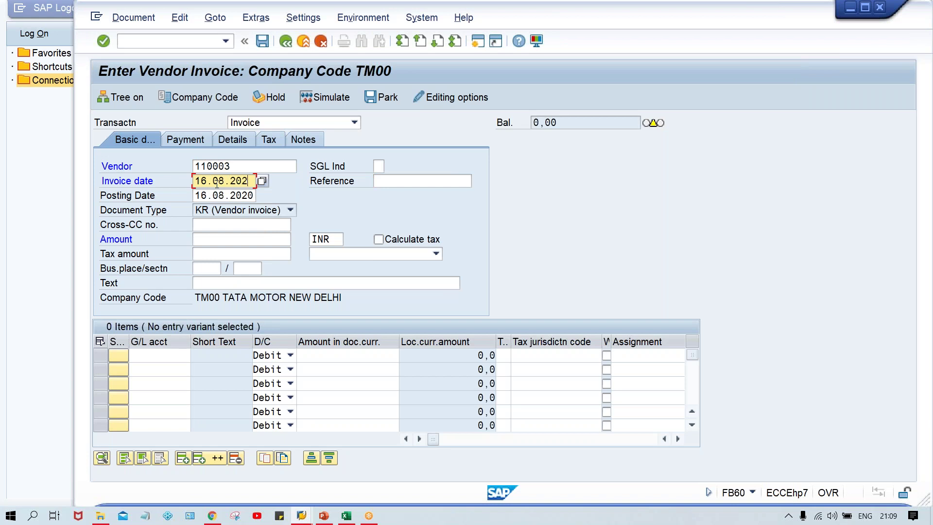
key("Tab")
key("Tab")
key("Tab")
key("Tab")
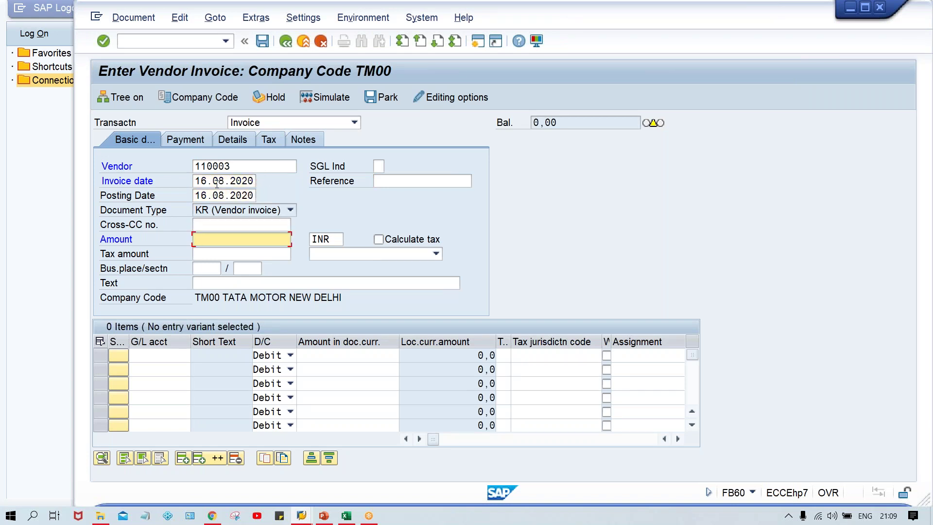
type("1000")
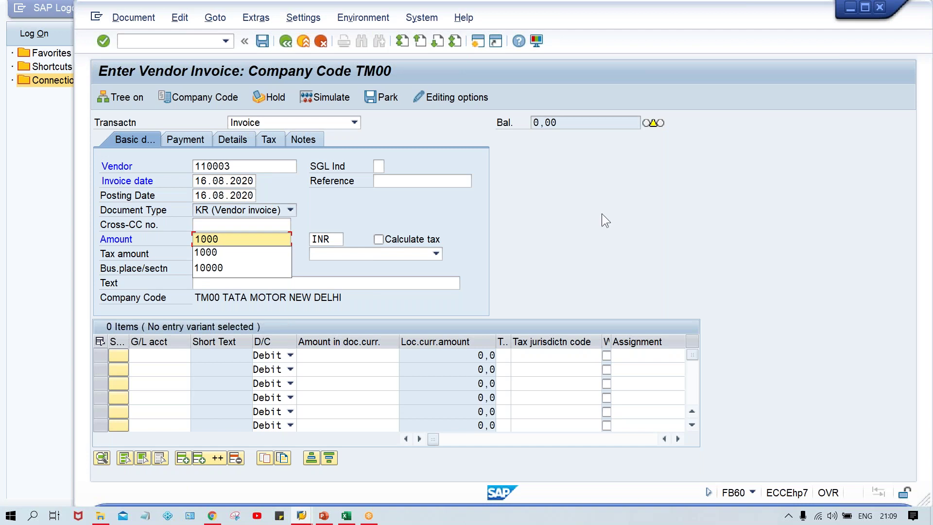
left_click(252, 246)
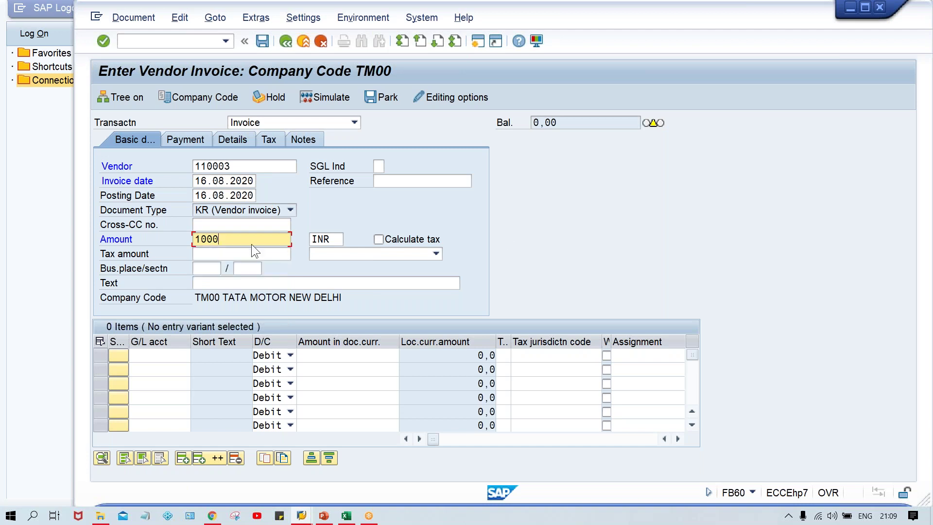
Fill the first line item with G/L account 4000 and a debit amount of 1000
left_click(145, 357)
type("4000")
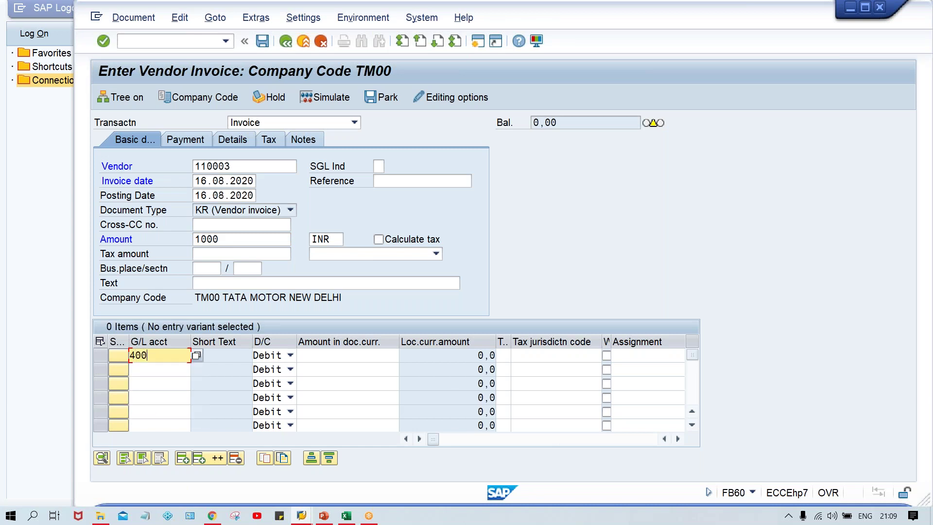
key("Tab")
left_click(347, 355)
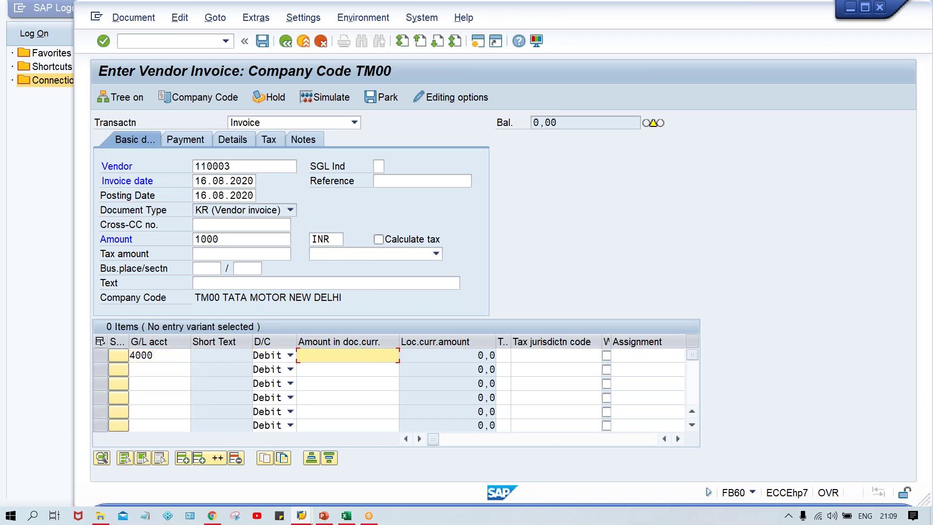
type("1000")
Review the invoice's amount, vendor, invoice date and posting date, and validate the entries
left_click(238, 237)
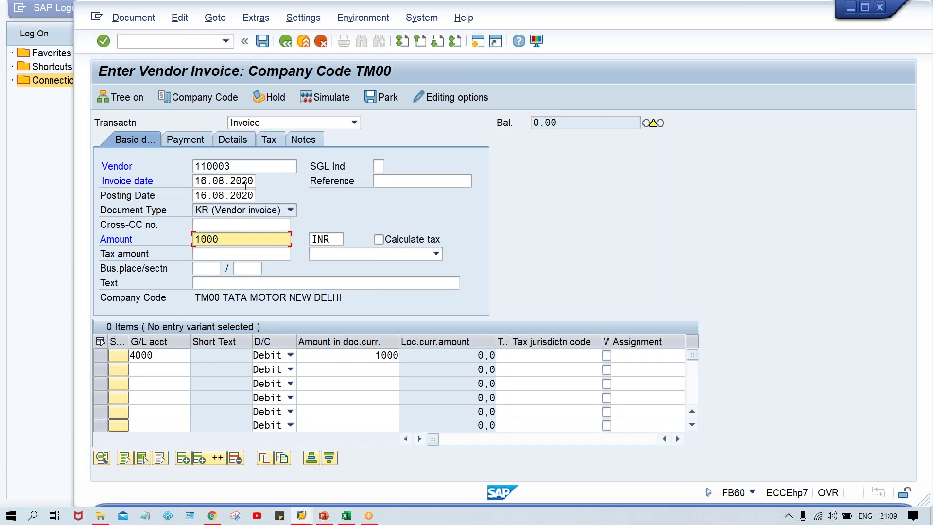
left_click(240, 168)
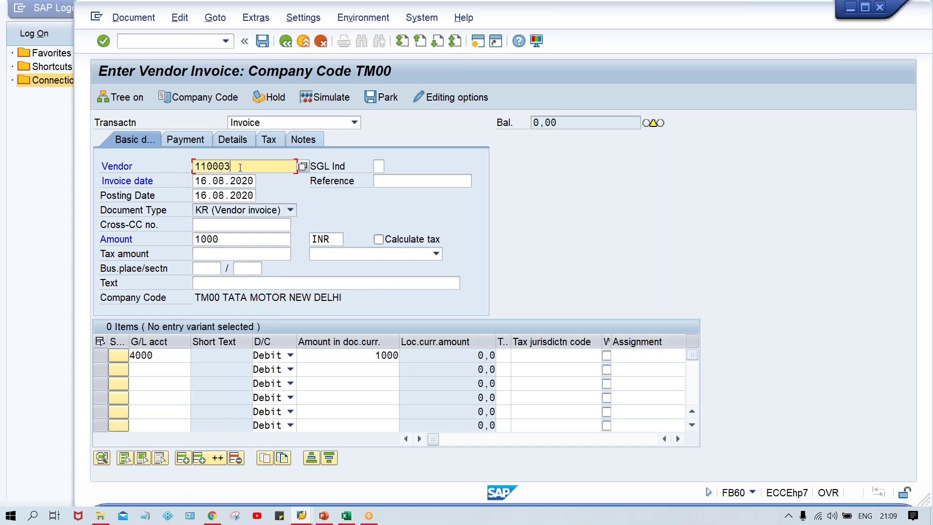
left_click(203, 181)
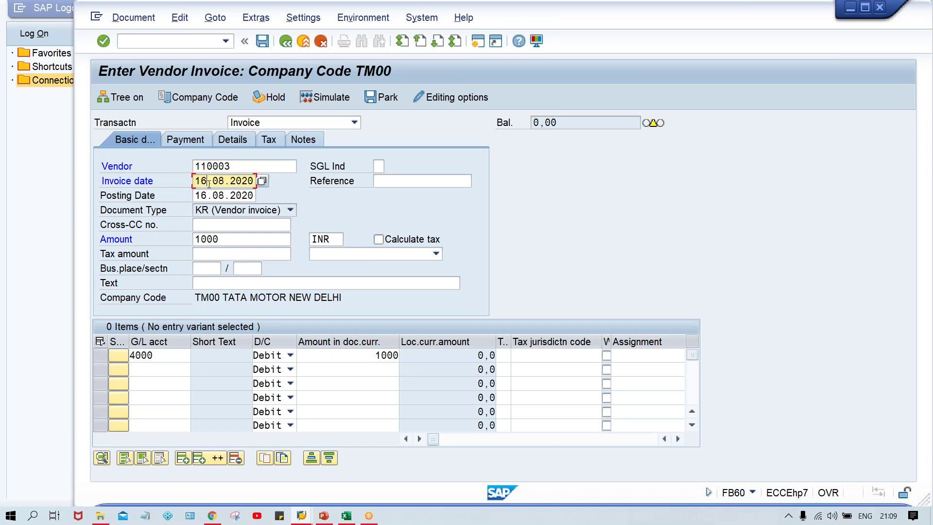
left_click(204, 195)
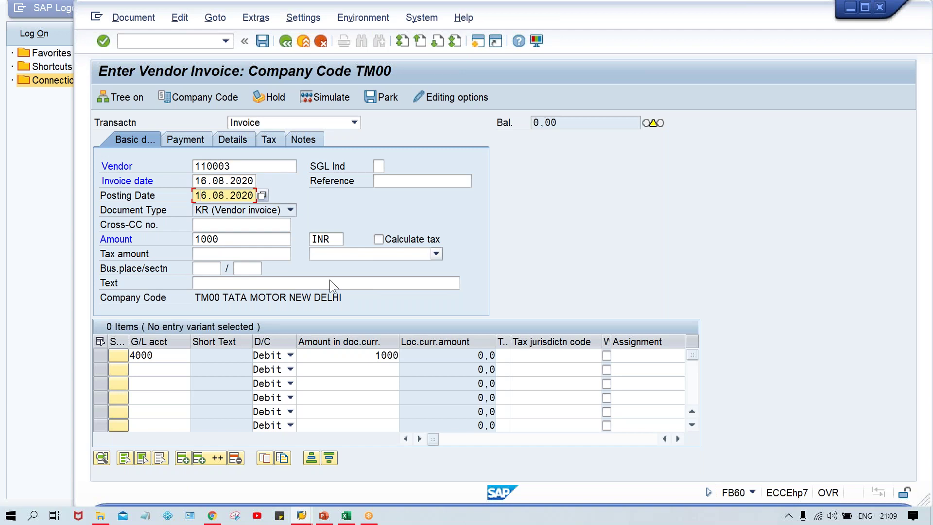
key("Return")
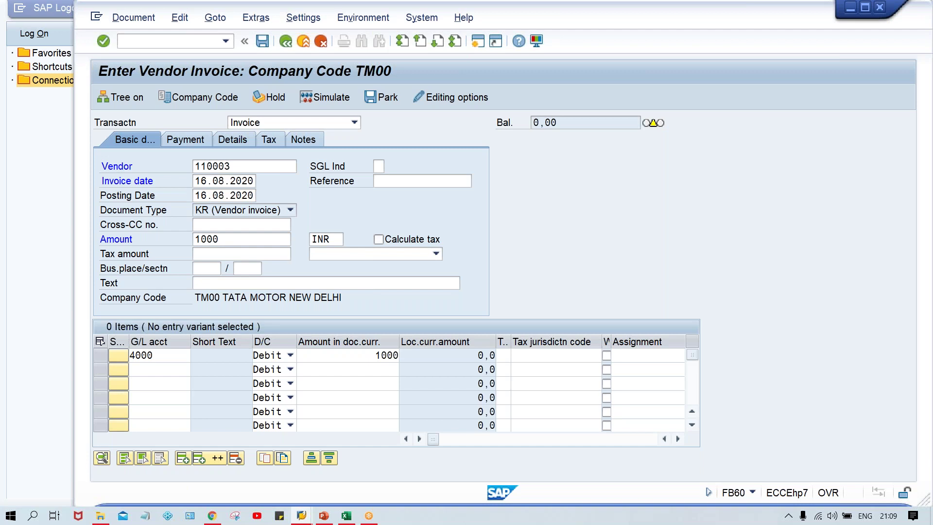
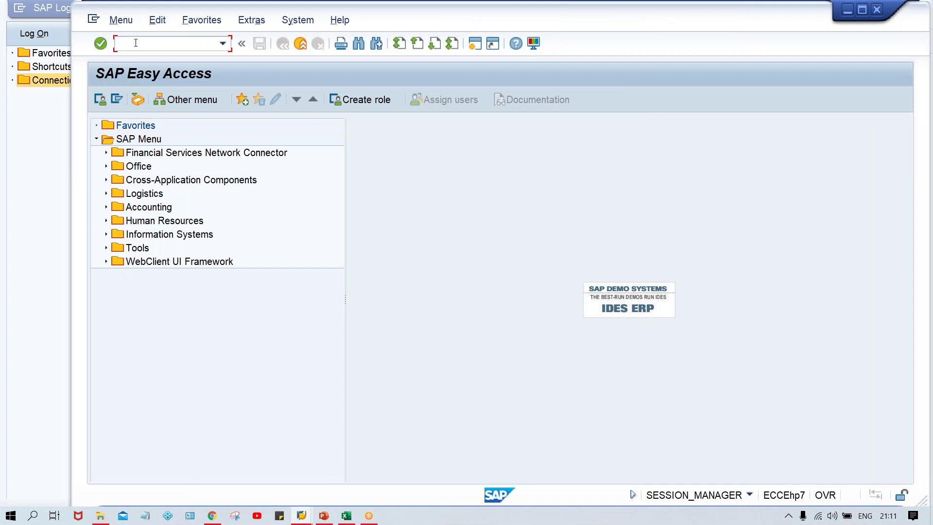
Start transaction OBA7, find document type KR and open its details
type("OBA7")
key("Return")
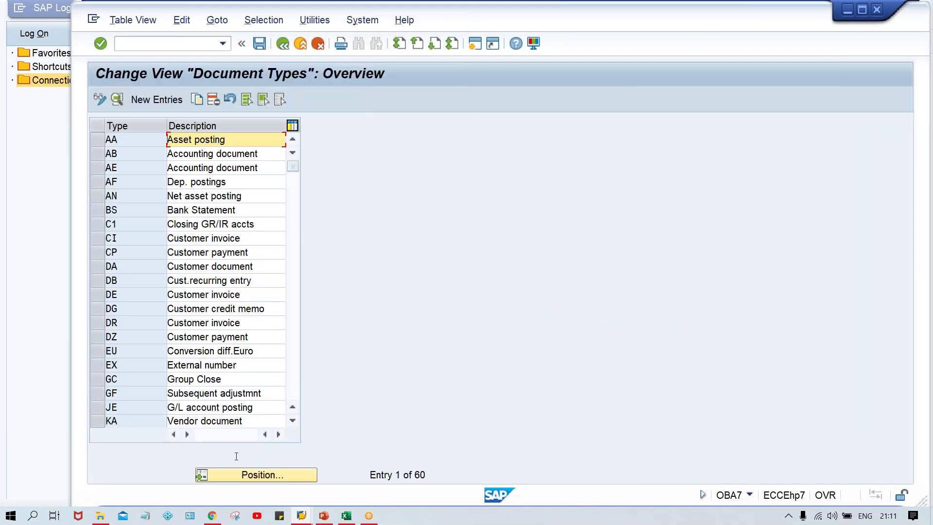
left_click(267, 480)
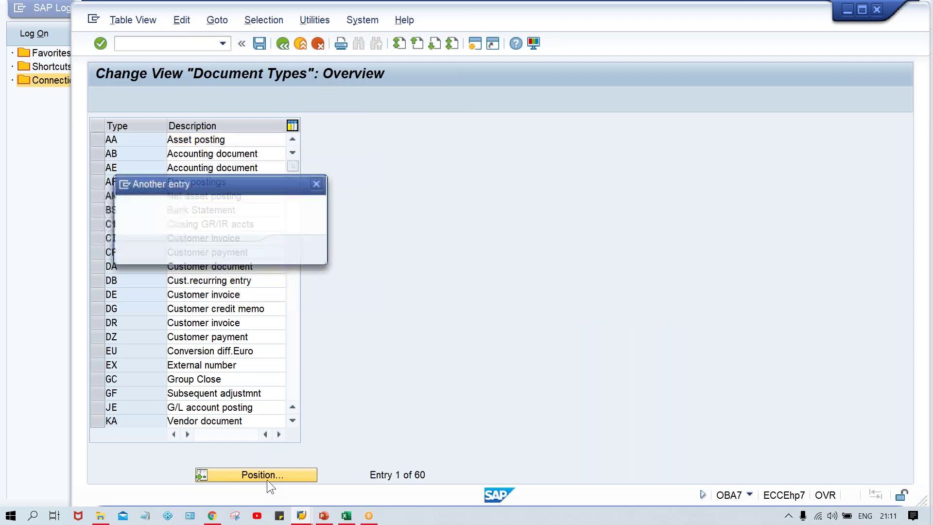
type("KR")
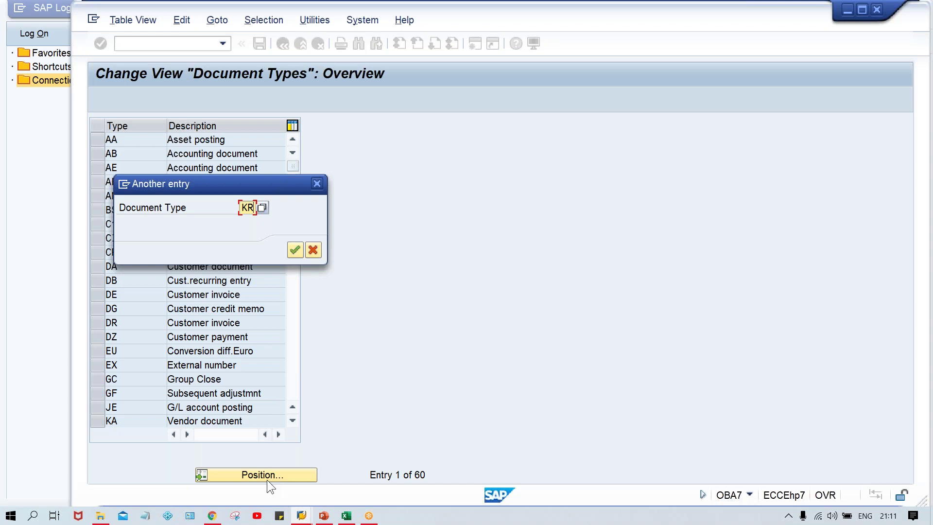
key("Return")
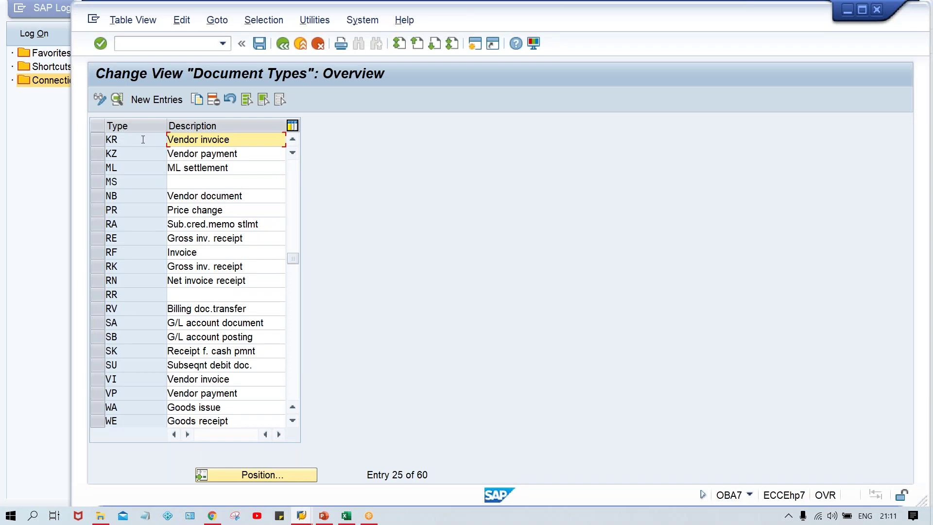
double_click(142, 140)
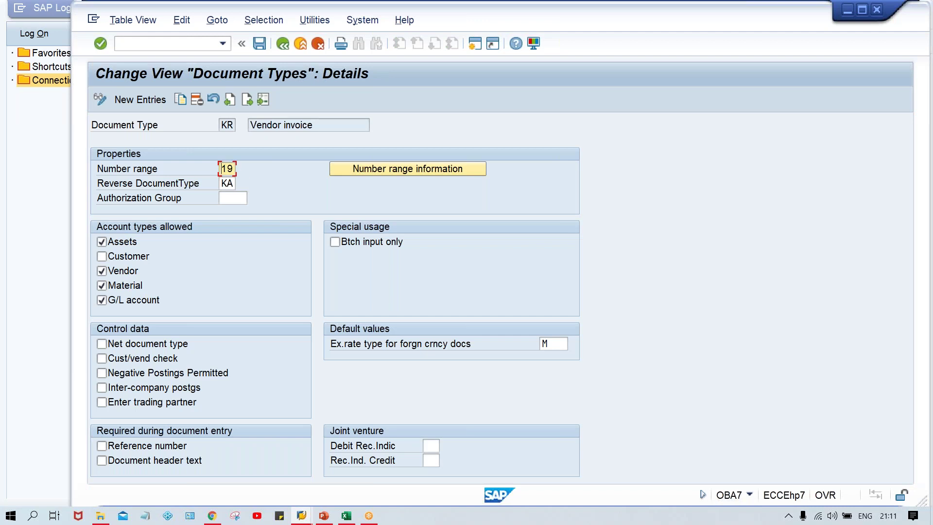
Go to the number range information of document type KR and open the intervals of company code TM00 for editing
left_click(421, 171)
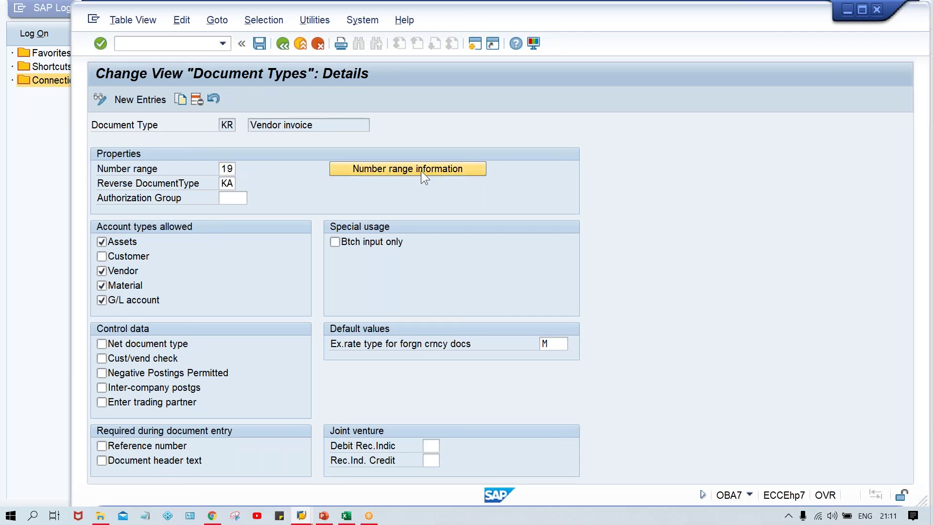
type("T")
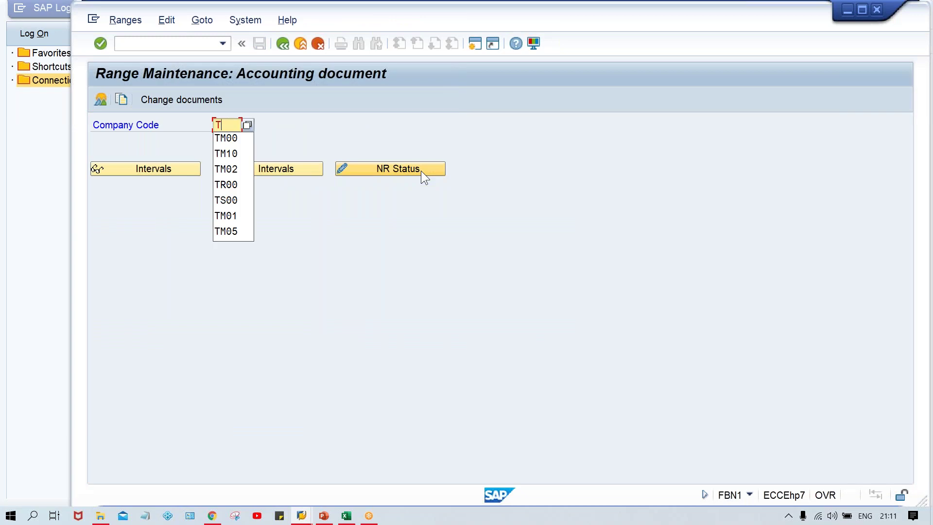
type("M00")
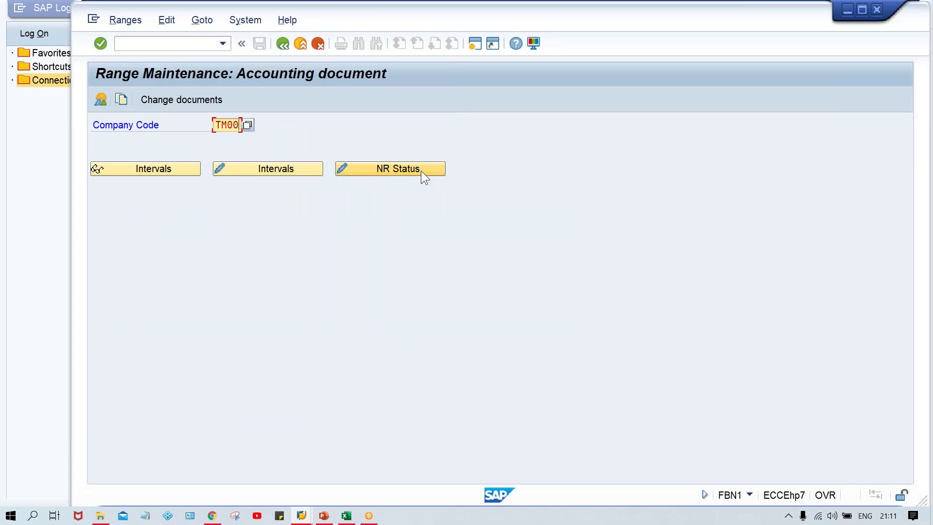
left_click(258, 168)
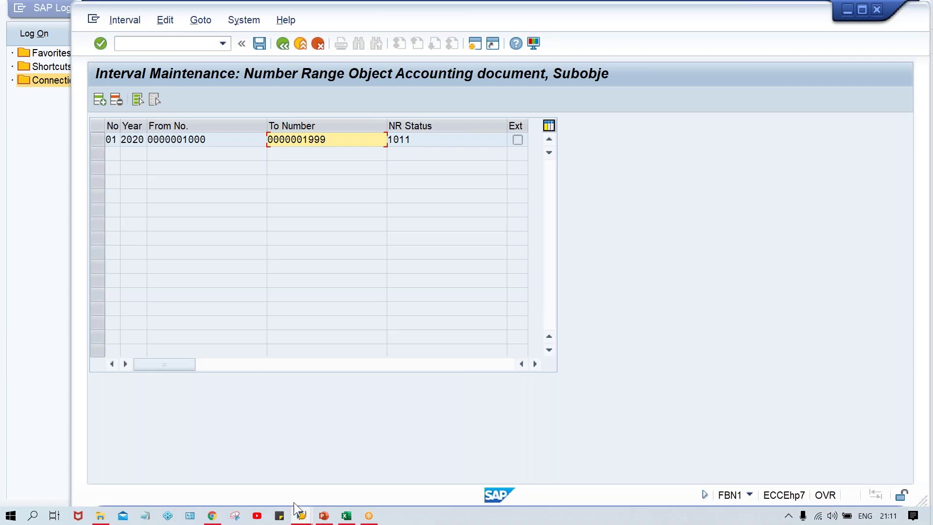
Check the document type of the open FB60 vendor invoice and return to the interval maintenance
mouse_move(303, 517)
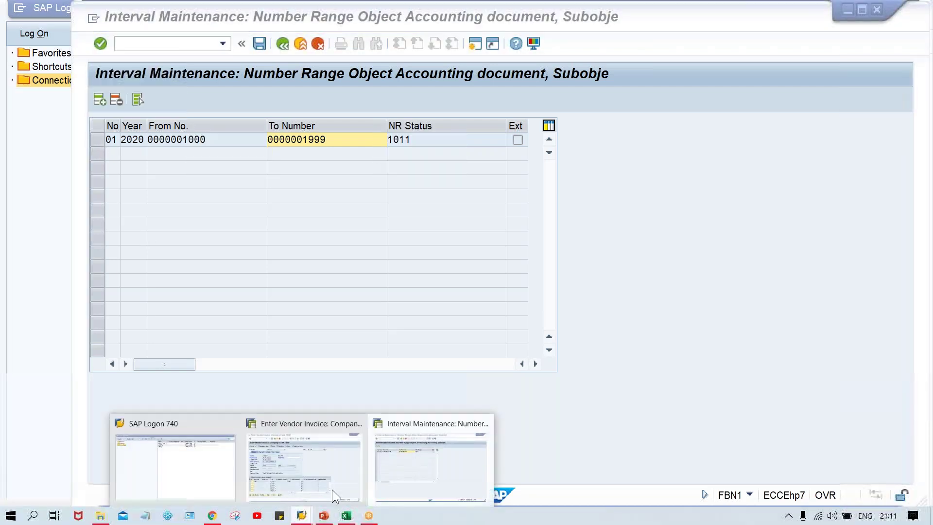
left_click(332, 489)
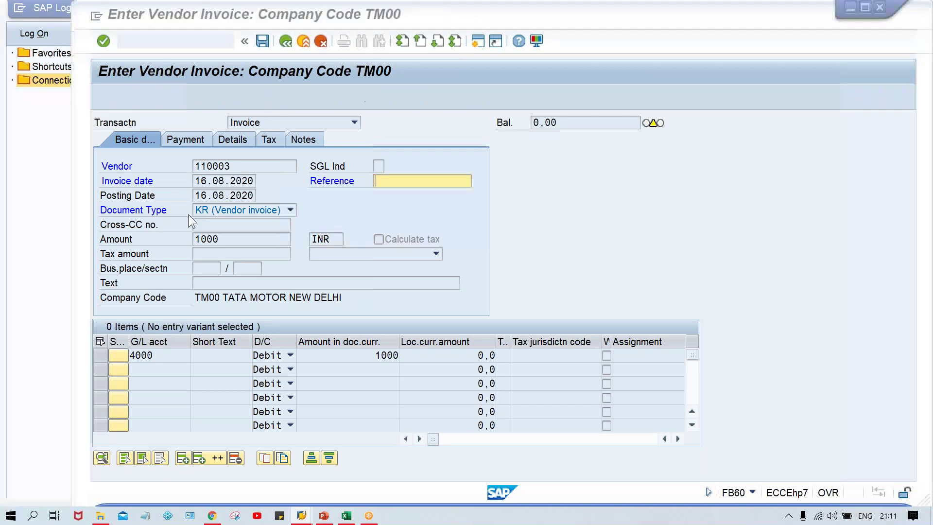
key("alt+Tab")
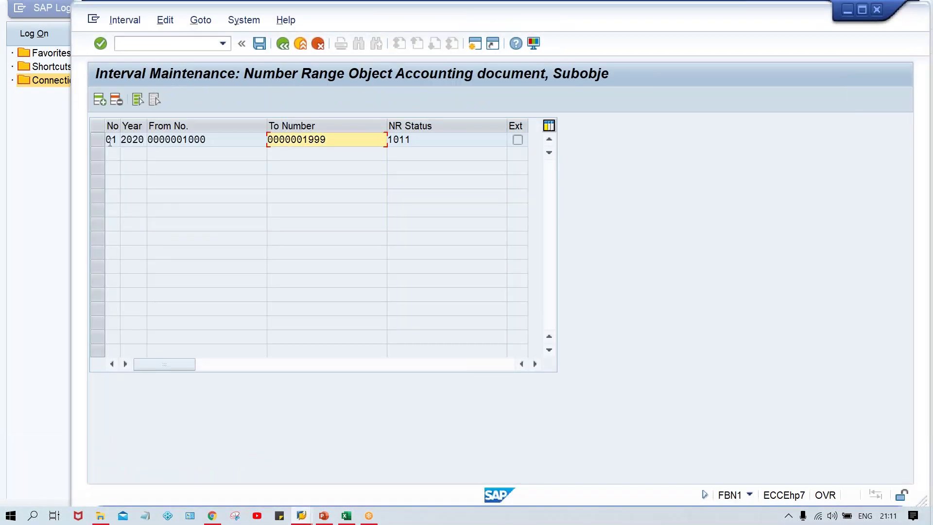
Insert a new number range interval with number 19 and year 2020
left_click(98, 99)
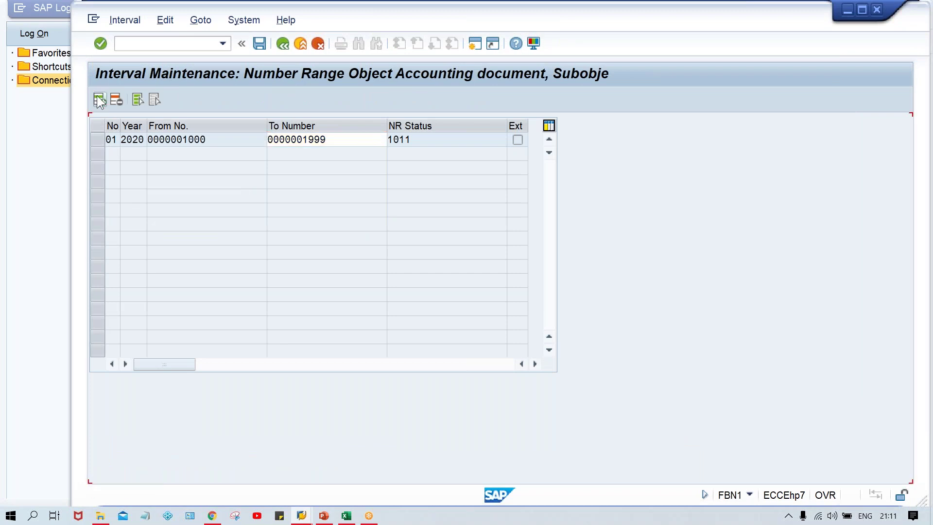
type("19")
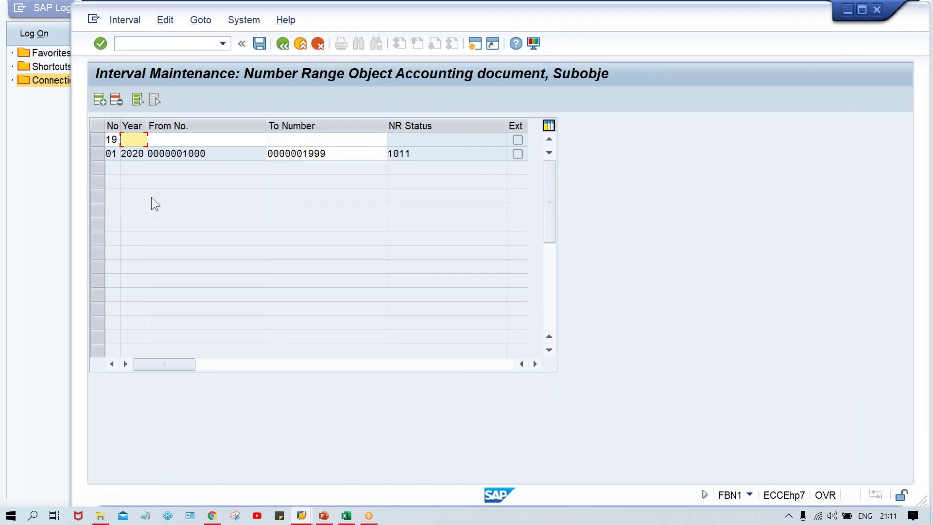
key("Down")
key("Return")
key("Tab")
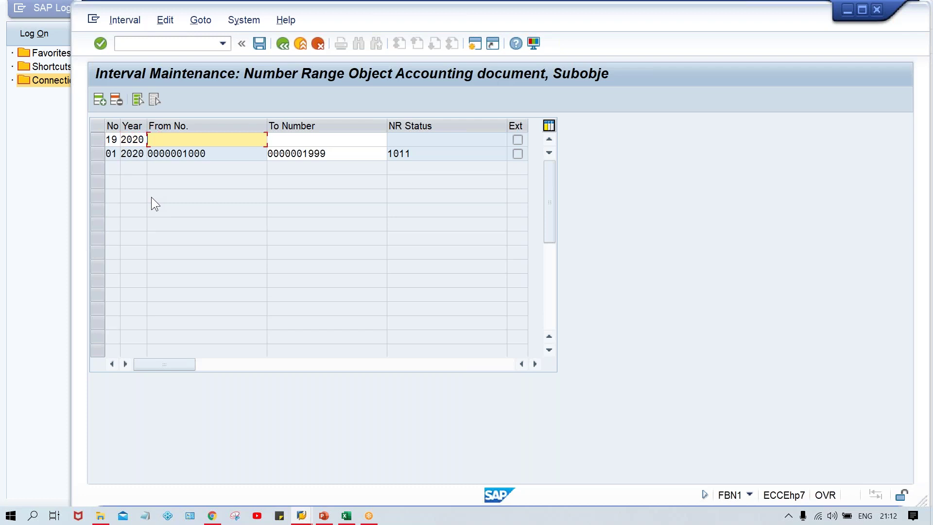
Set the new interval's range from 2000 to 2999, save the intervals and acknowledge the transport notice
type("2")
key("Down")
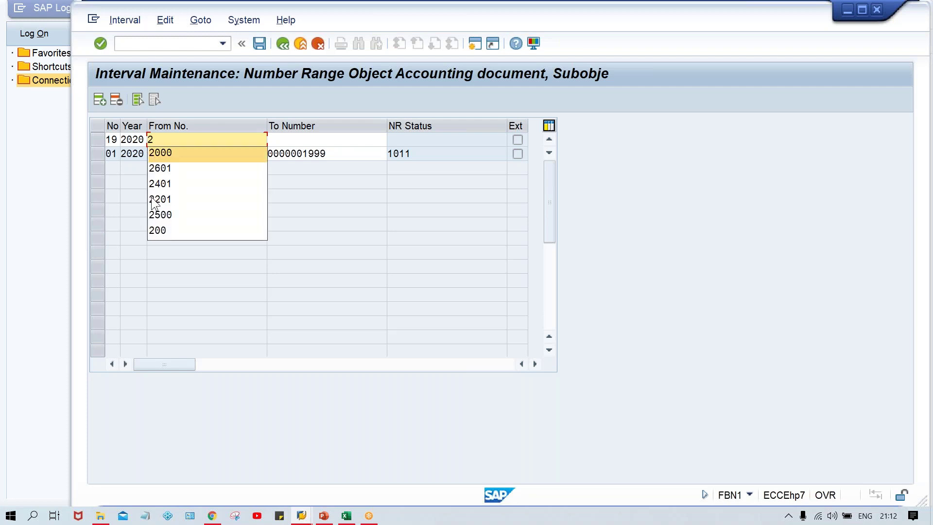
key("Return")
key("Tab")
type("299")
key("Down")
key("Return")
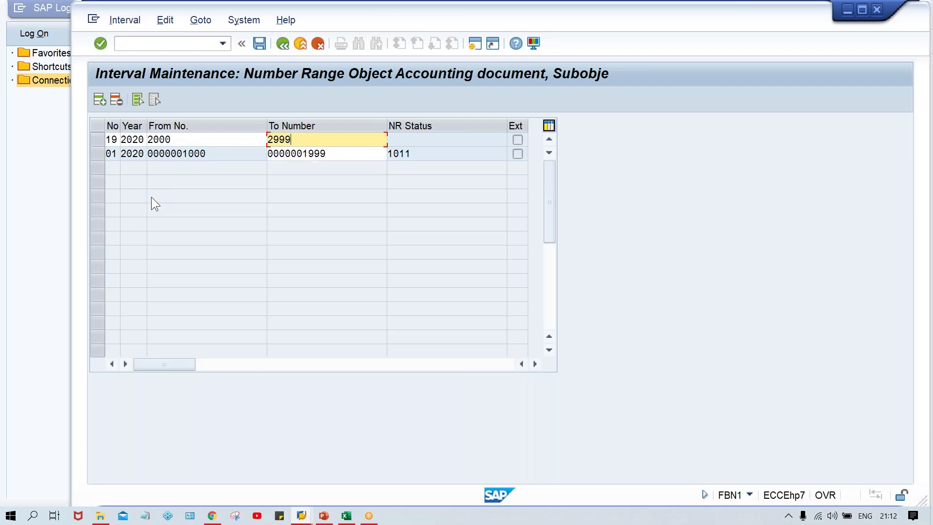
key("Return")
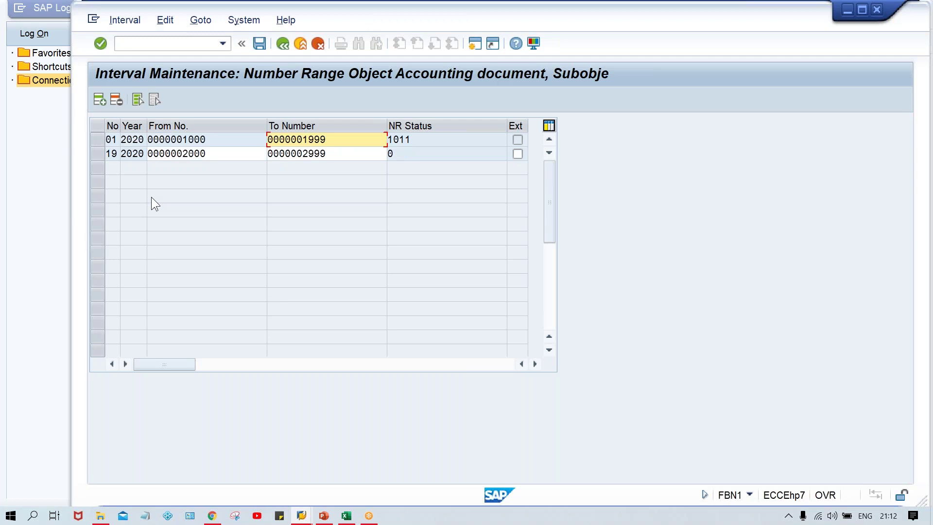
key("ctrl+s")
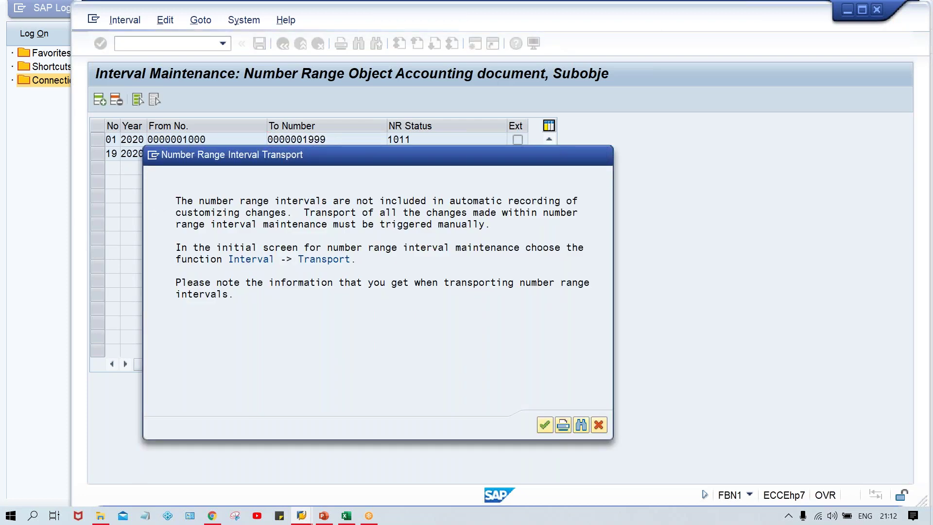
key("Return")
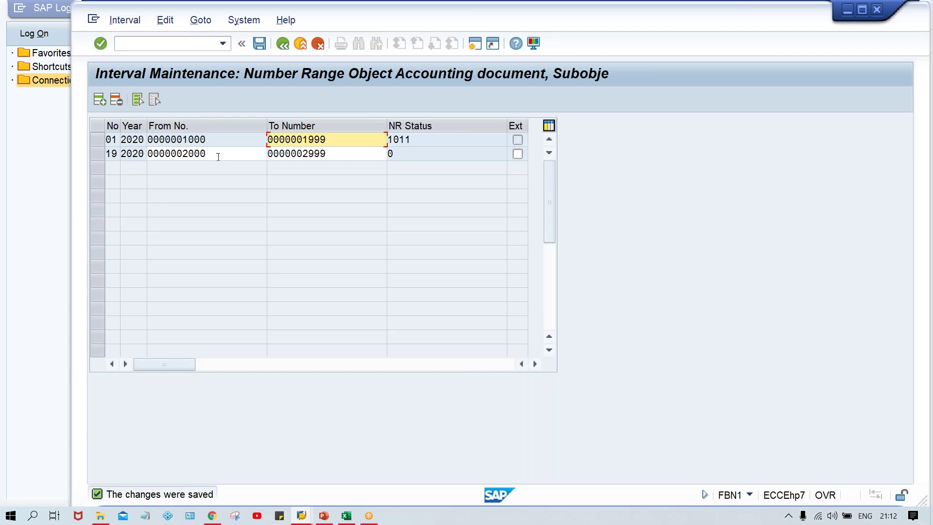
Compare intervals 01 and 19, including their number range status
left_click(95, 159)
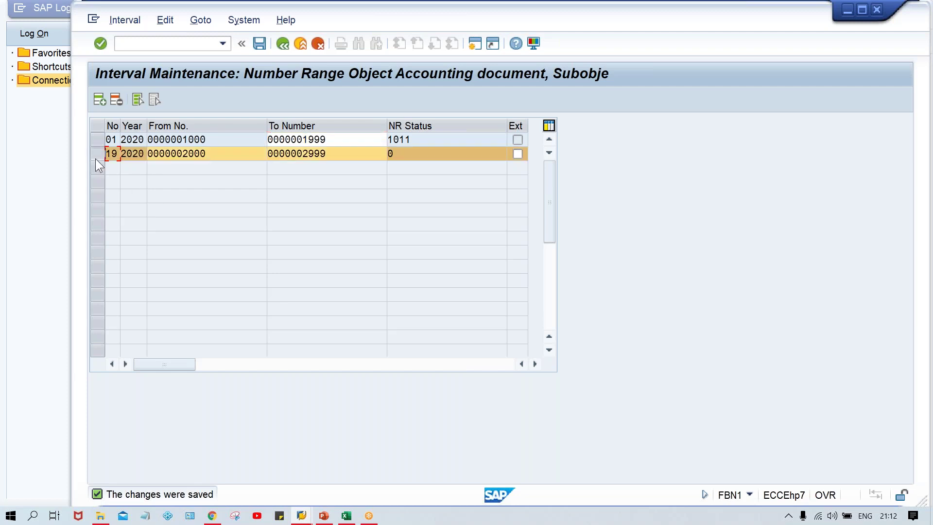
left_click(413, 154)
left_click(97, 137)
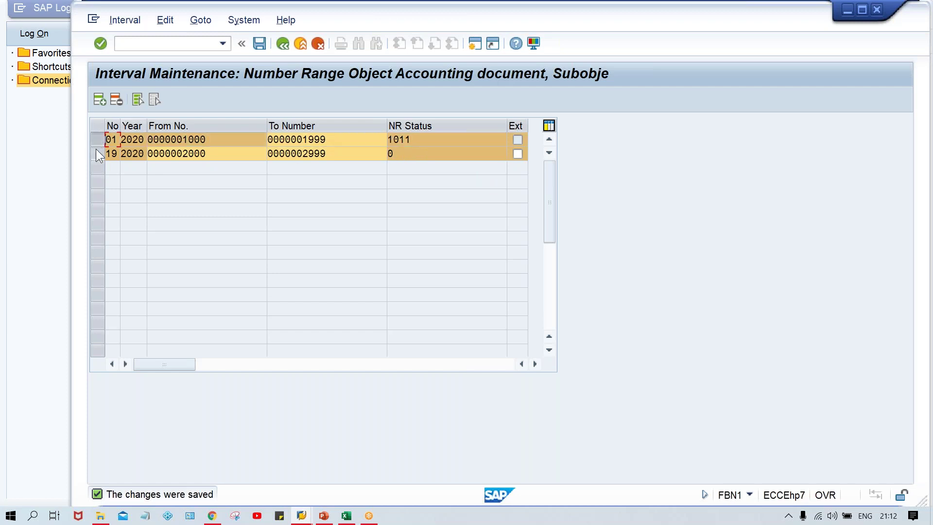
left_click(97, 154)
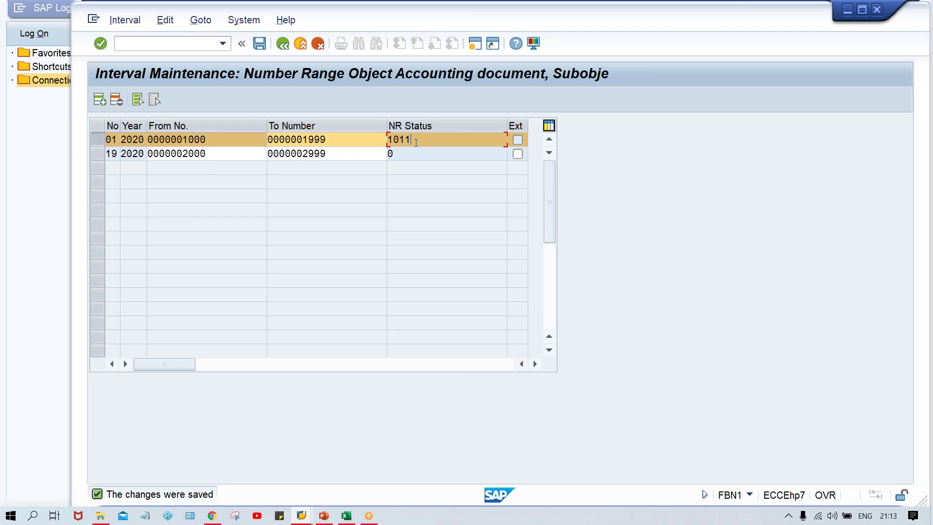
Return to the FB60 vendor invoice, simulate it and post the document
key("Return")
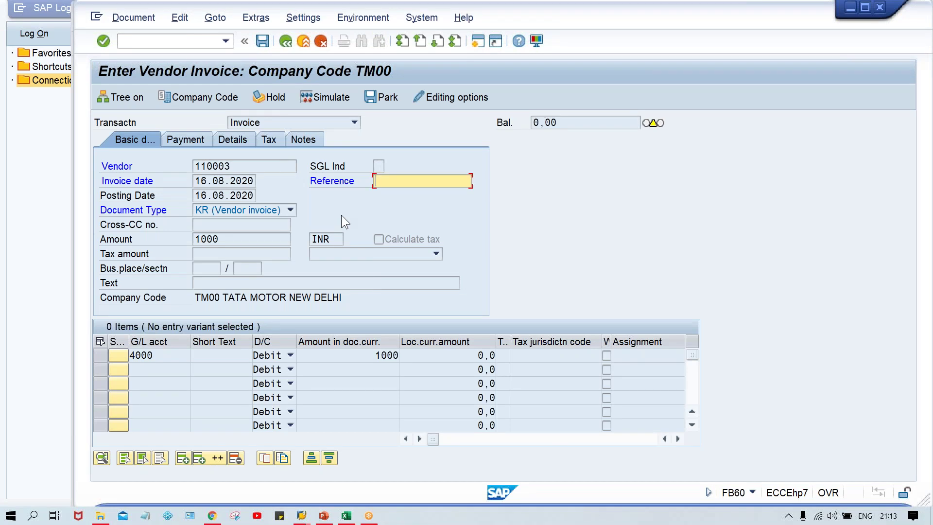
key("Return")
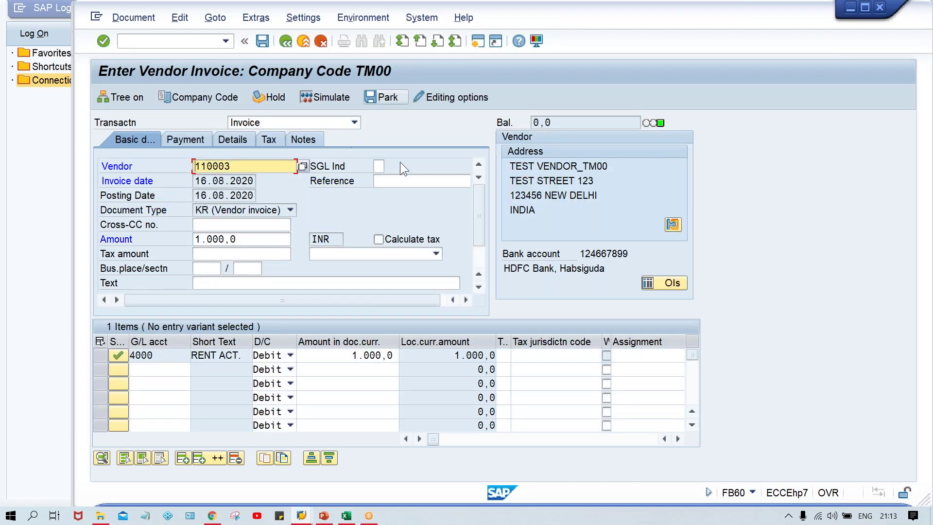
left_click(334, 98)
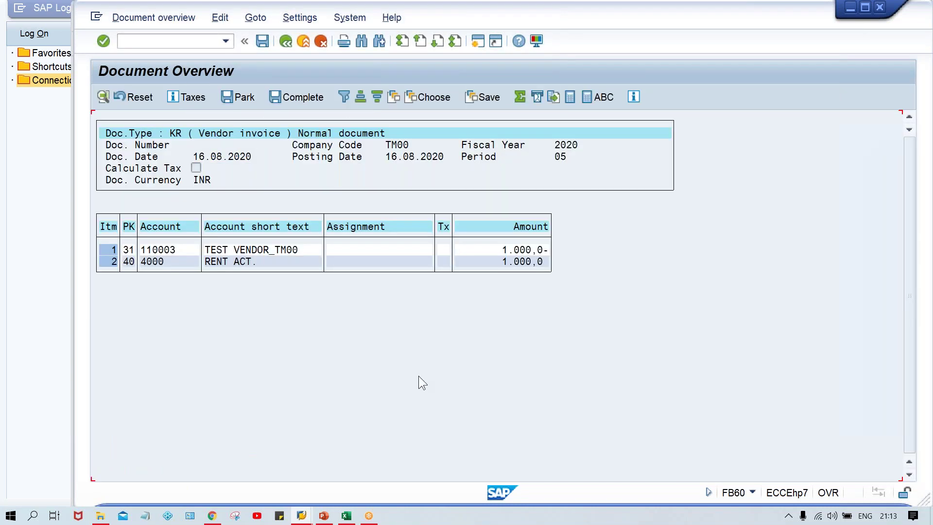
left_click(261, 42)
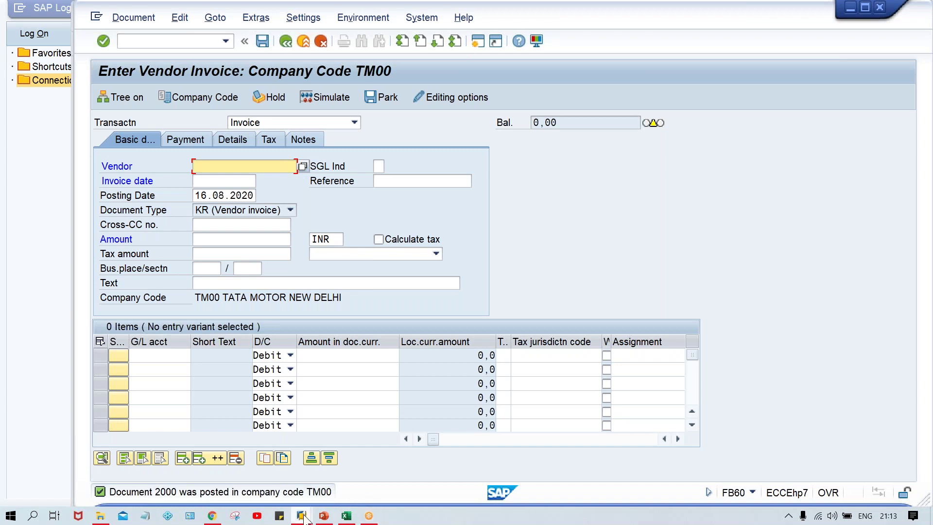
Go back to the interval maintenance and examine interval 19's from number, to number and number range status
mouse_move(304, 519)
left_click(431, 462)
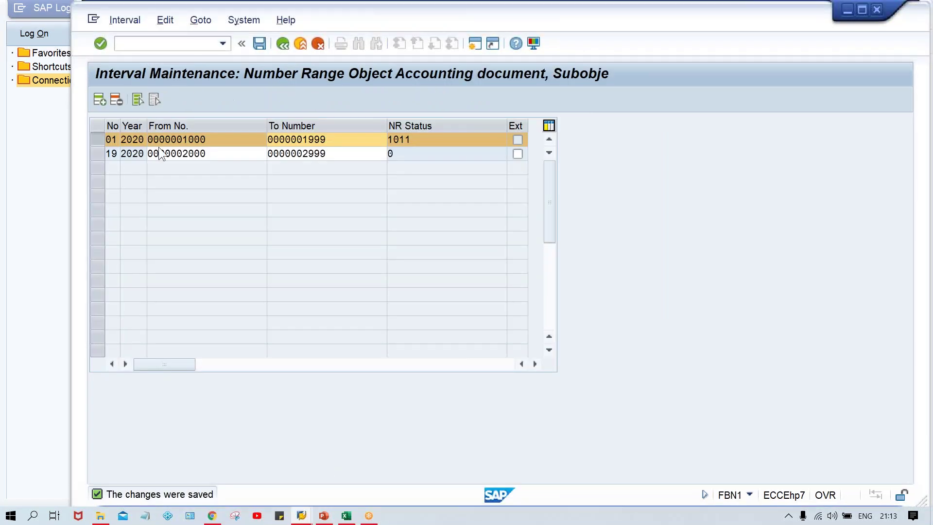
left_click(101, 153)
left_click(242, 155)
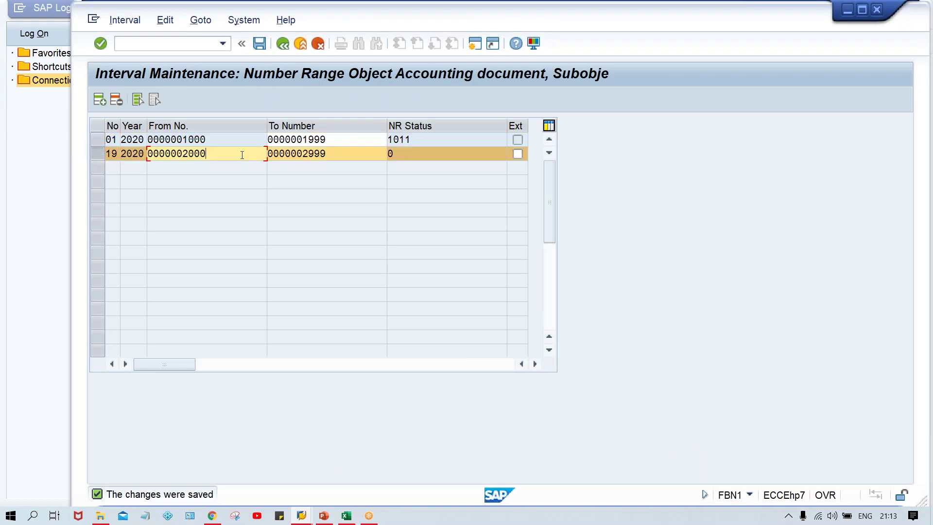
left_click(358, 154)
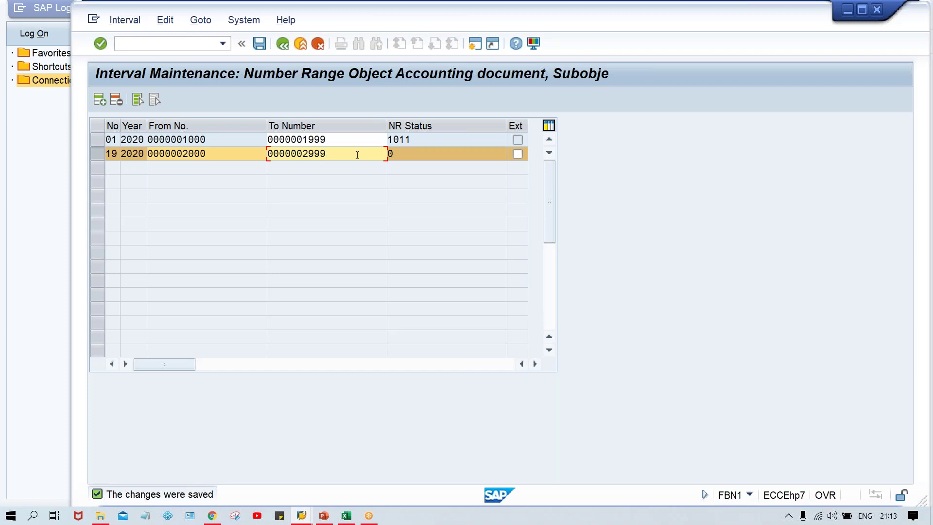
left_click(408, 156)
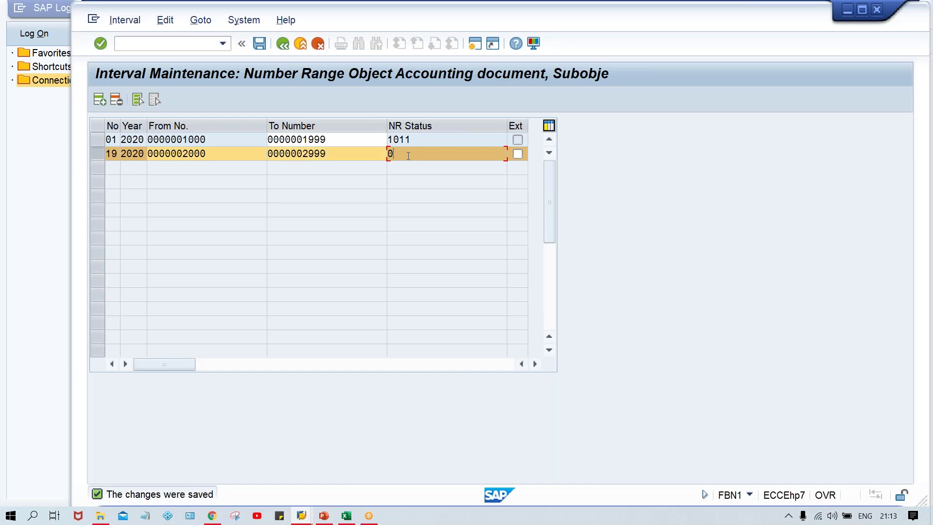
left_click(219, 152)
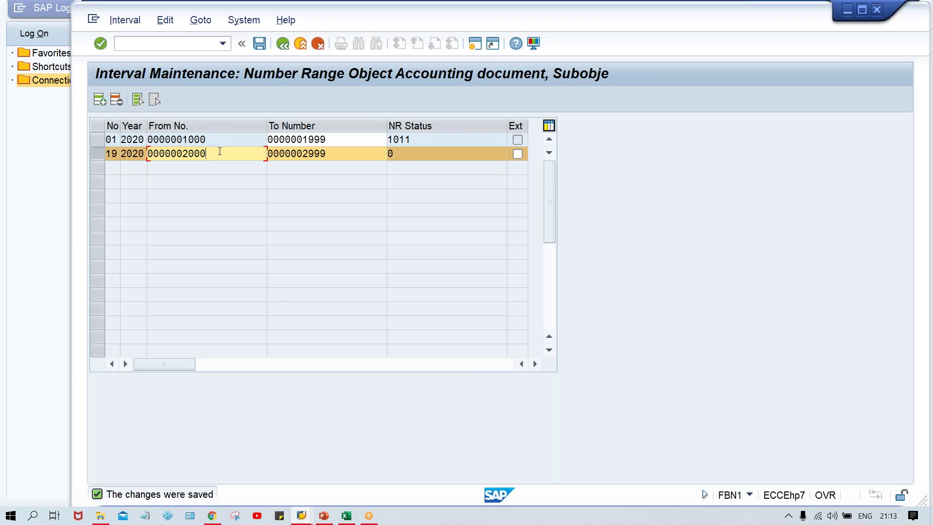
left_click(417, 154)
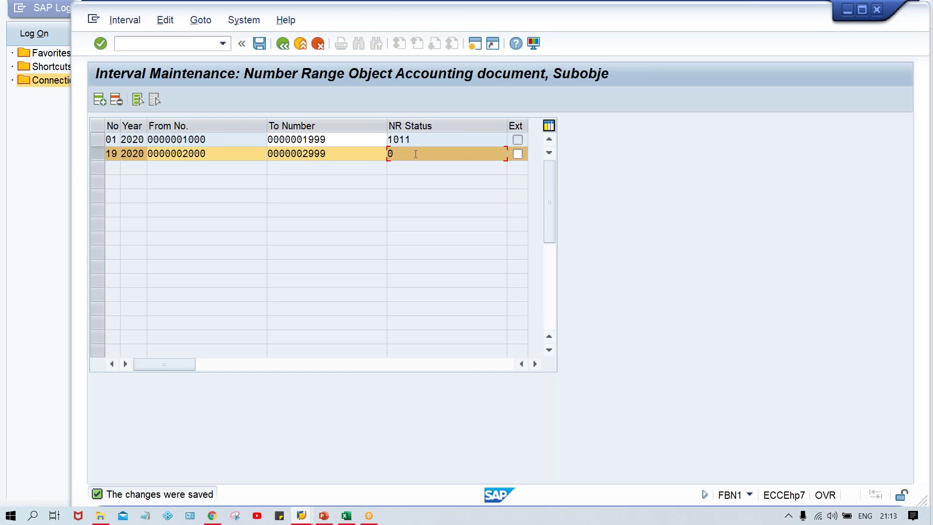
Reopen the intervals of company code TM00 for editing and check interval 19's updated number range status
left_click(280, 44)
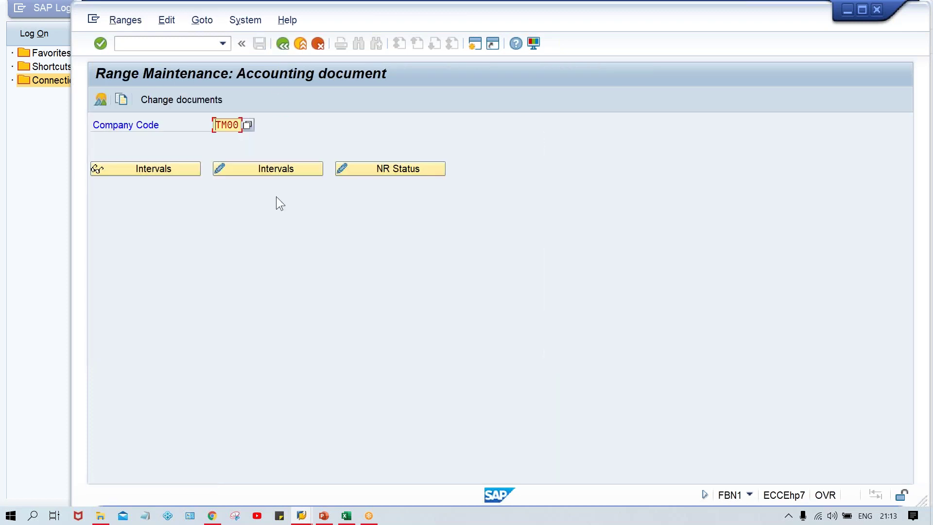
left_click(254, 167)
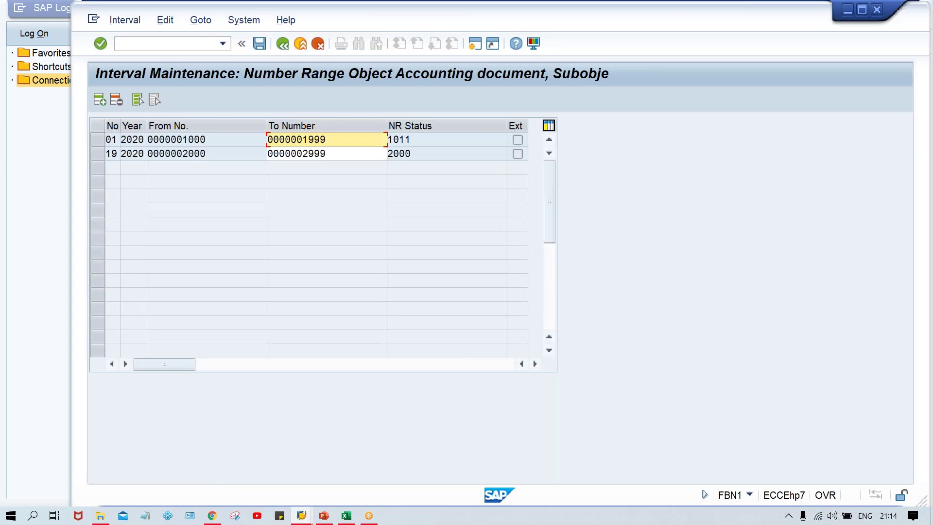
left_click(426, 151)
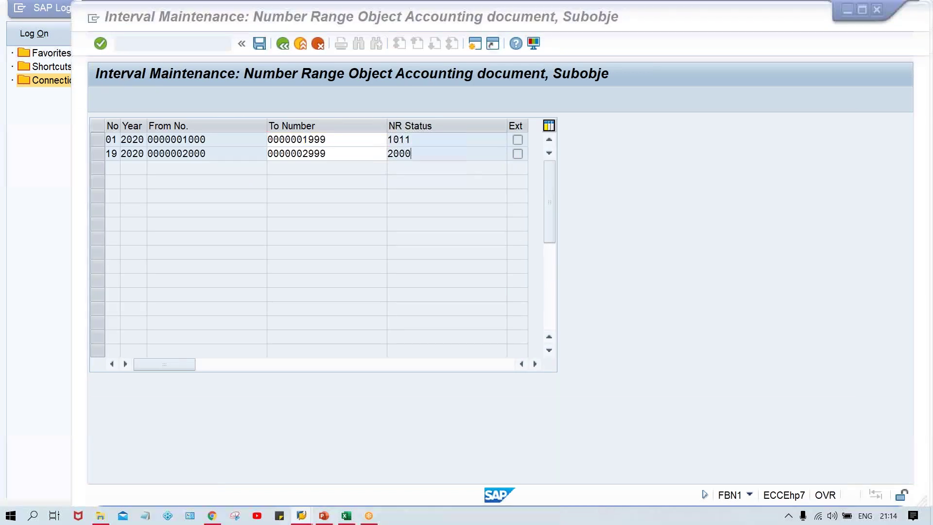
Switch to the Class workbook in Excel and enter INV. in cell G7 with 1000 in H7
key("alt+Tab")
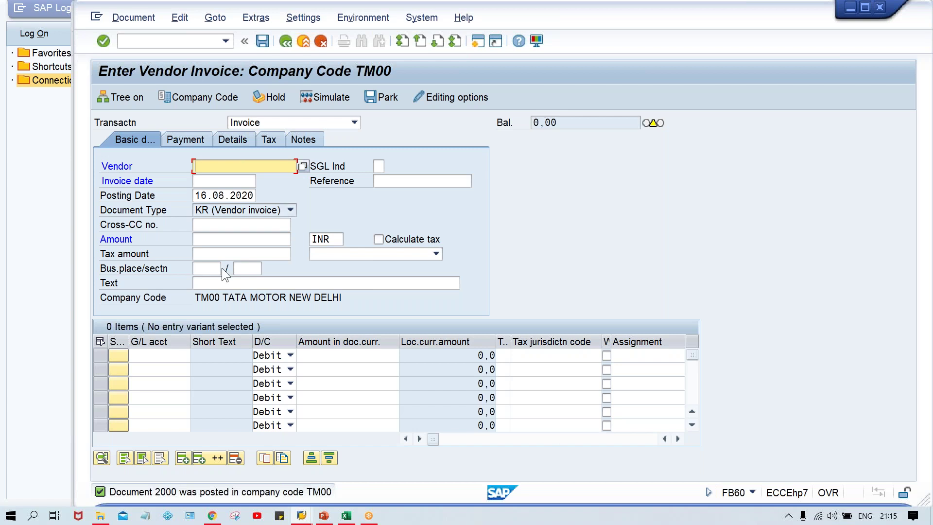
left_click(348, 515)
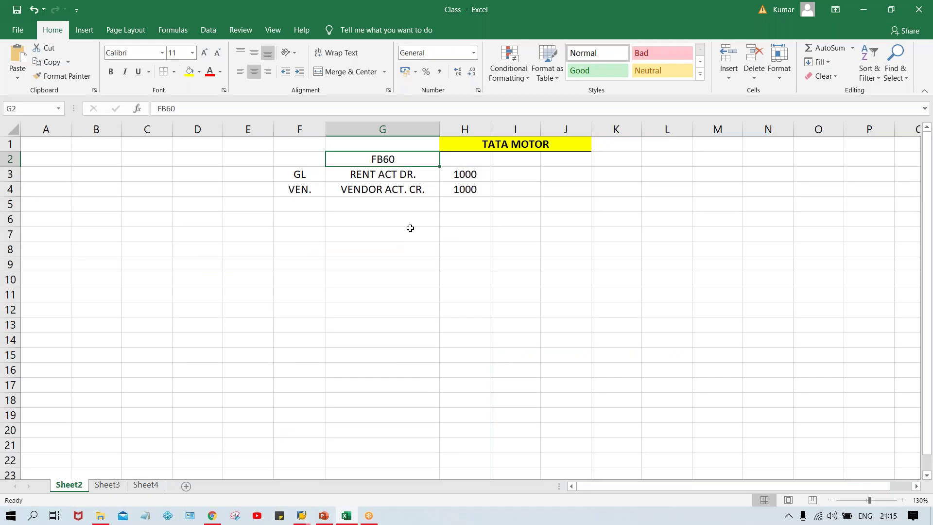
left_click(385, 235)
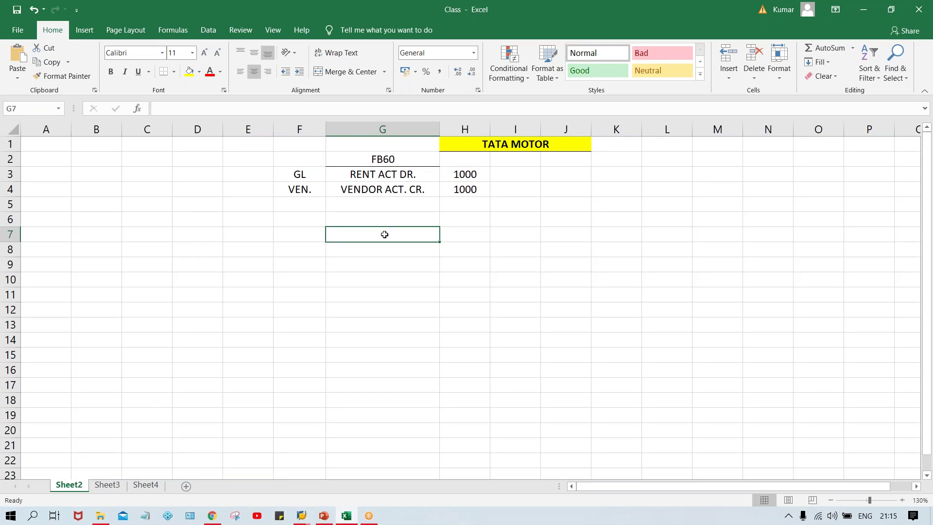
type("INV.")
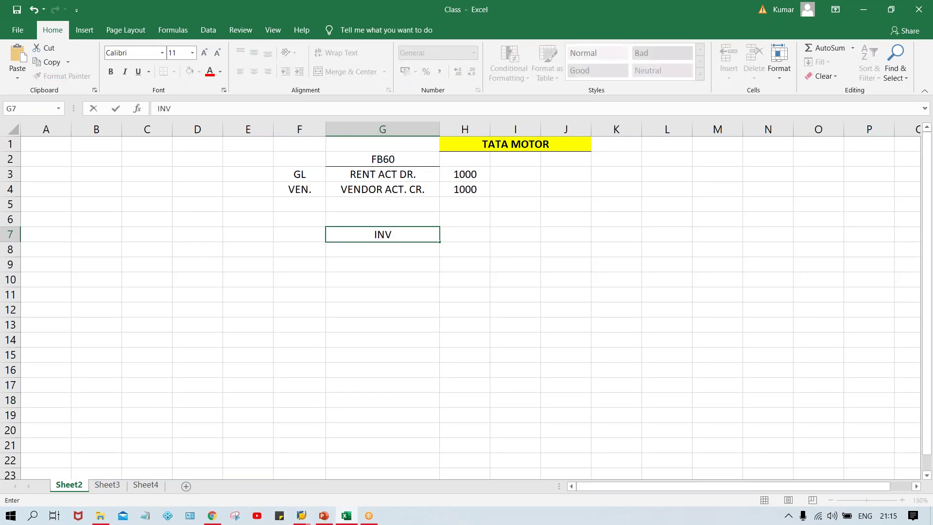
key("Tab")
type("1000")
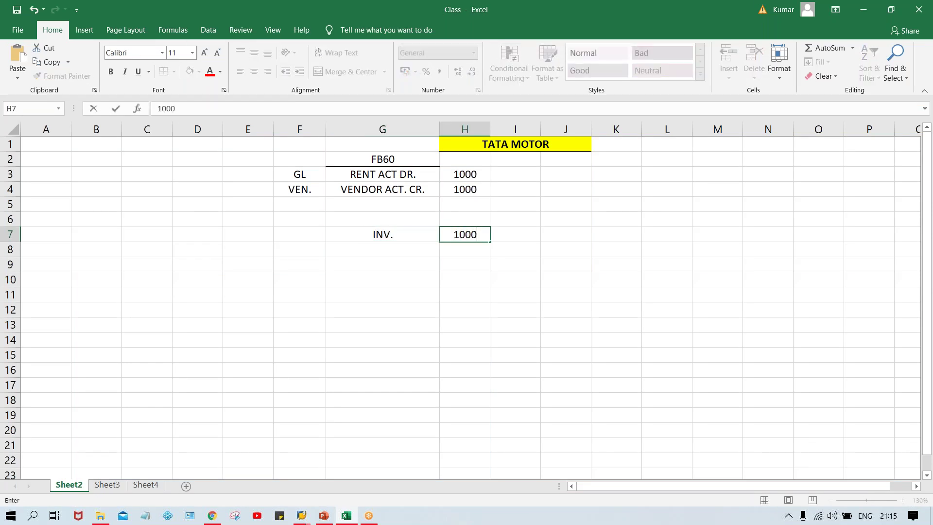
key("Return")
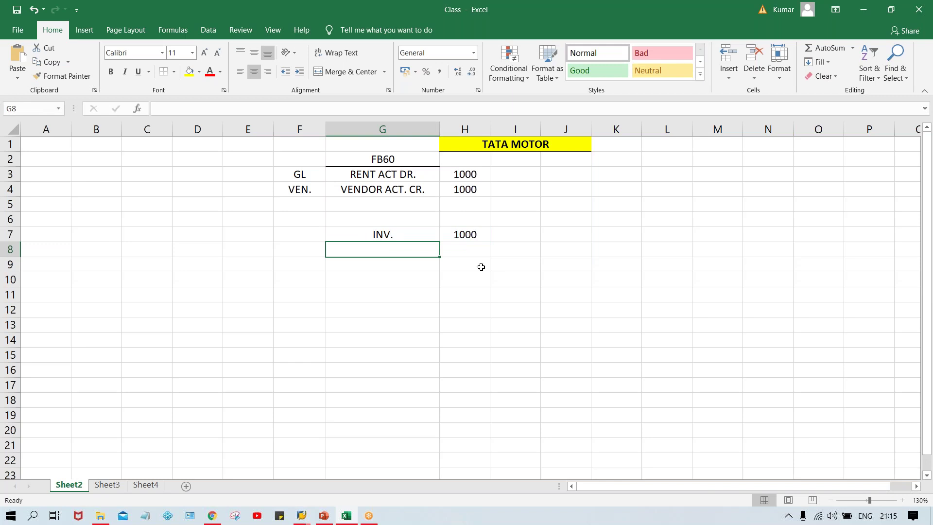
Enter RETURN in cell G8 with 300 in H8
type("RETURN")
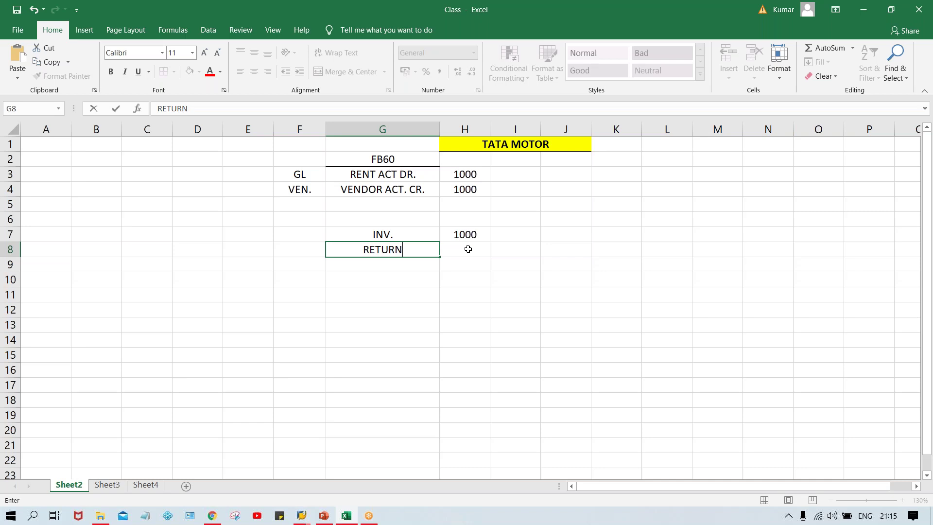
left_click(468, 249)
type("300")
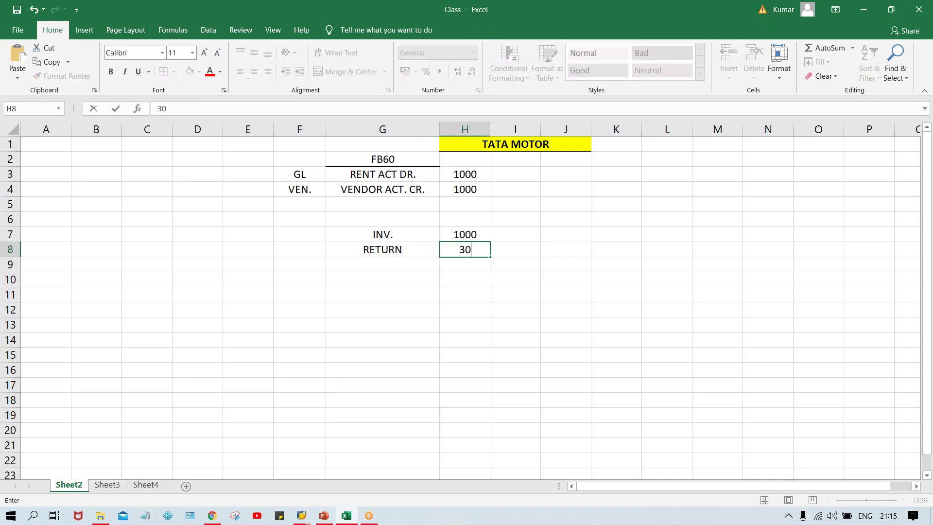
Add a payment row with PYT. in cell G9 and 700 in H9
left_click(382, 264)
type("P")
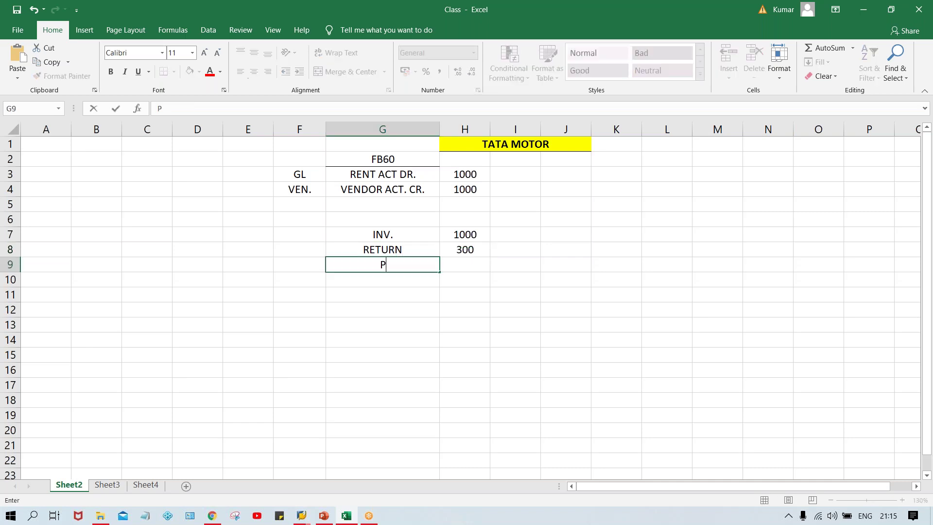
type("YT.0")
key("Tab")
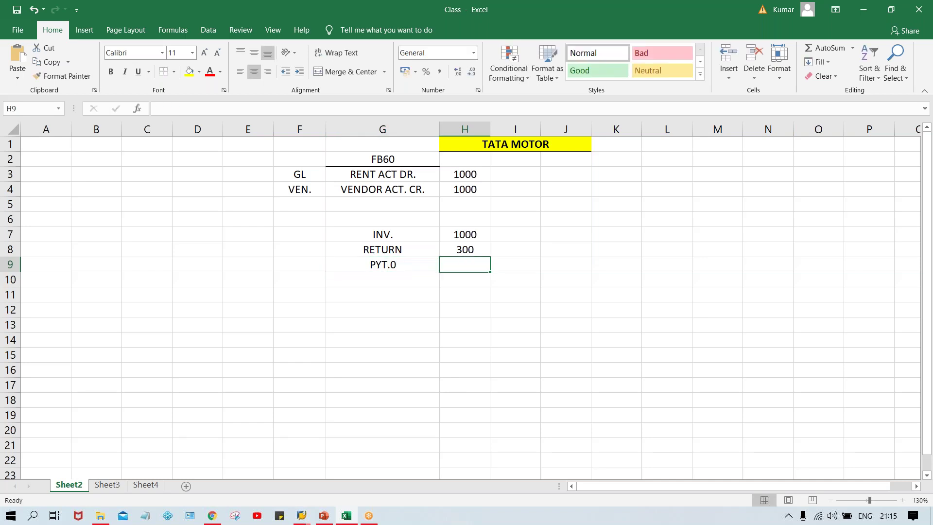
double_click(403, 268)
key("BackSpace")
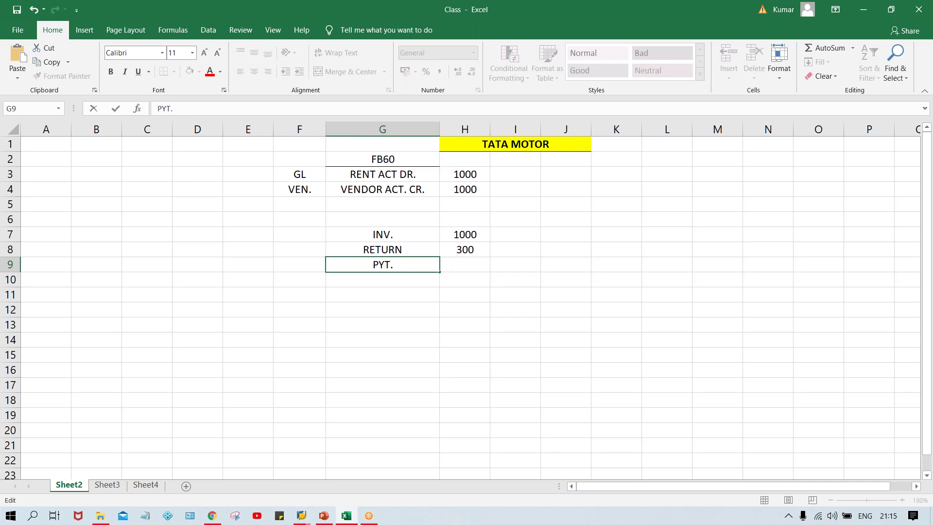
left_click(464, 264)
type("700")
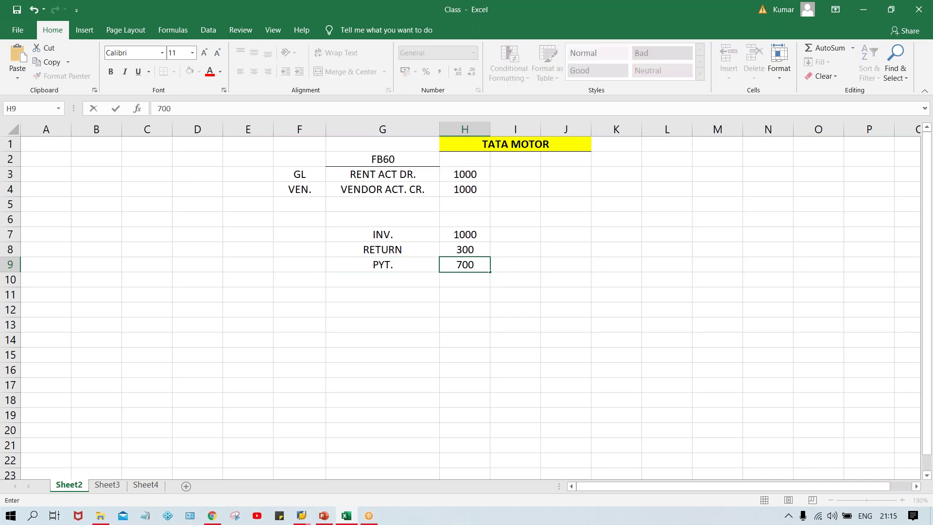
left_click(383, 279)
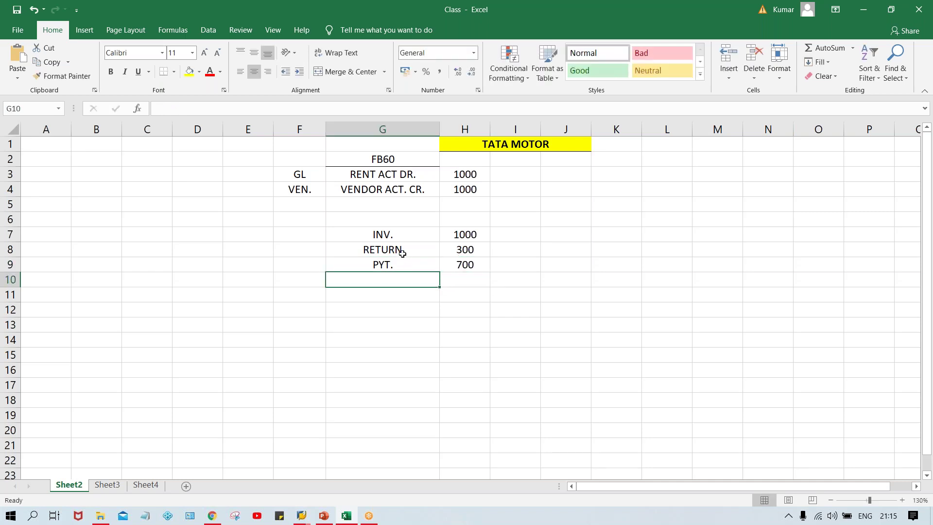
Review the invoice, return and payment rows of the example and compare their amounts
key("Up")
key("Up")
left_click(394, 235)
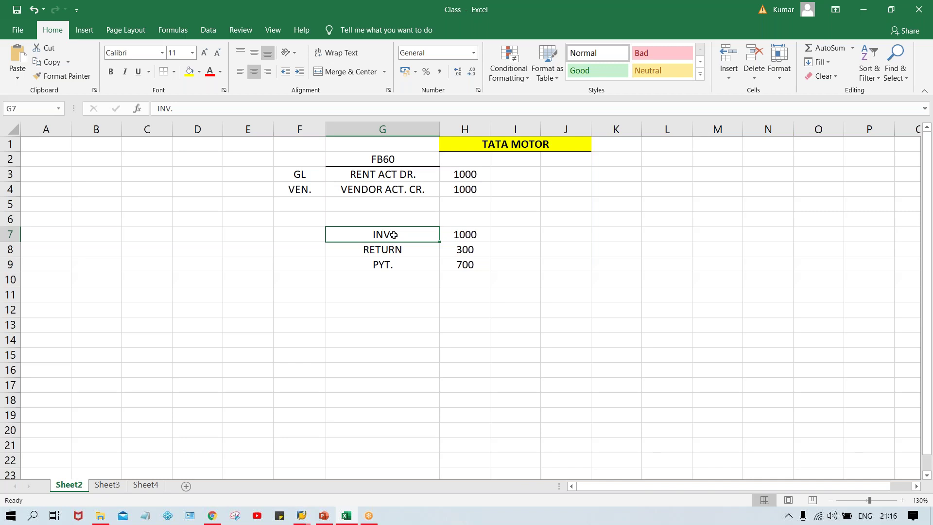
left_click(465, 238)
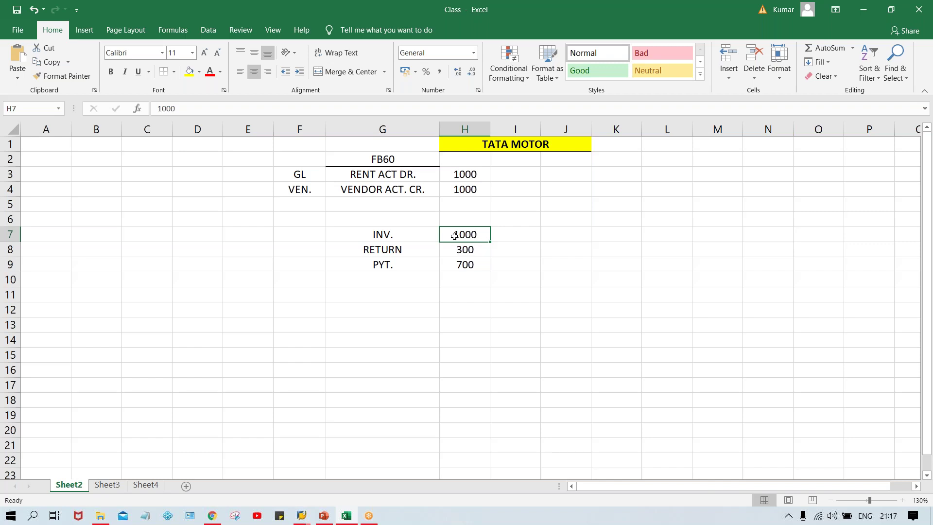
left_click(477, 249)
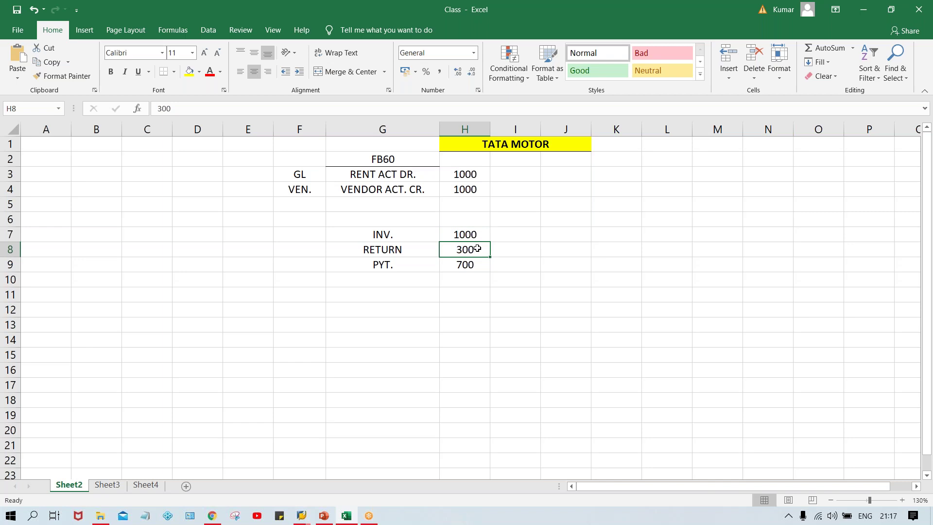
left_click(469, 233)
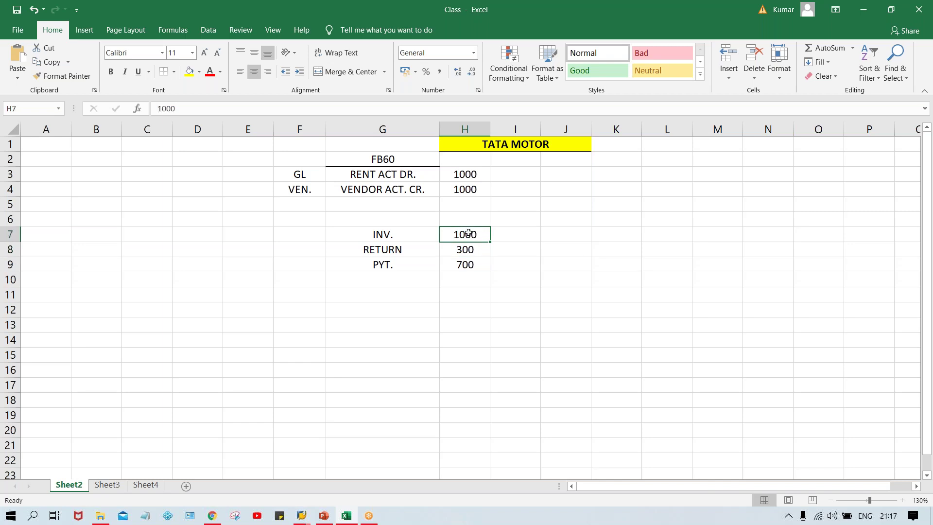
left_click(467, 249)
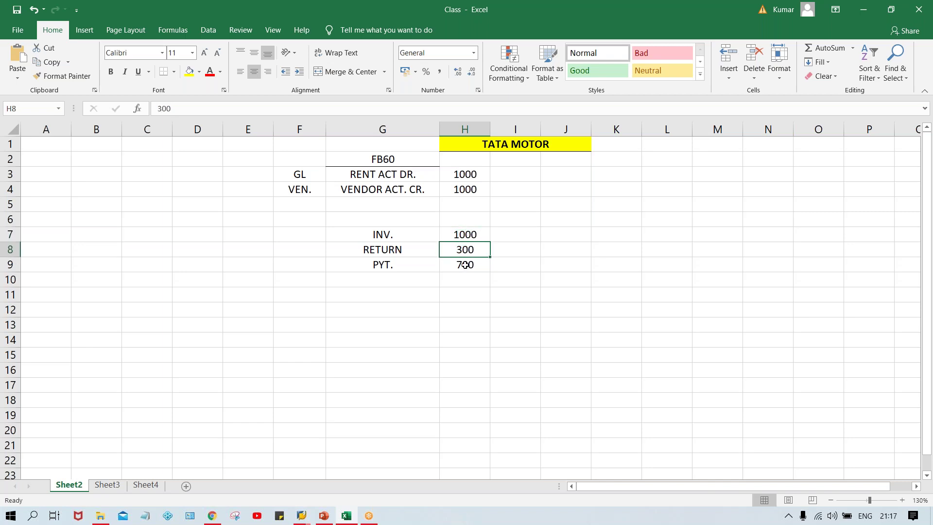
left_click(466, 265)
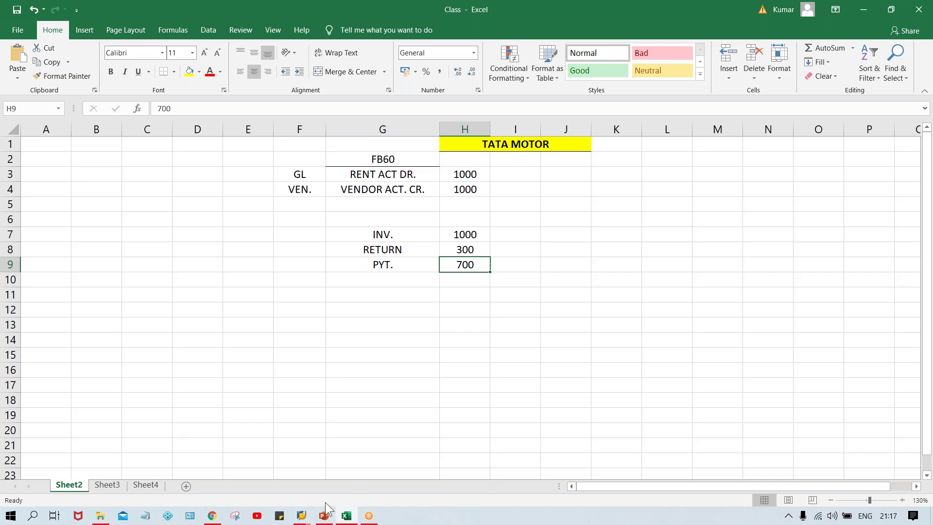
Switch to SAP and look over the FB60 vendor invoice entry screen for company code TM00
mouse_move(301, 517)
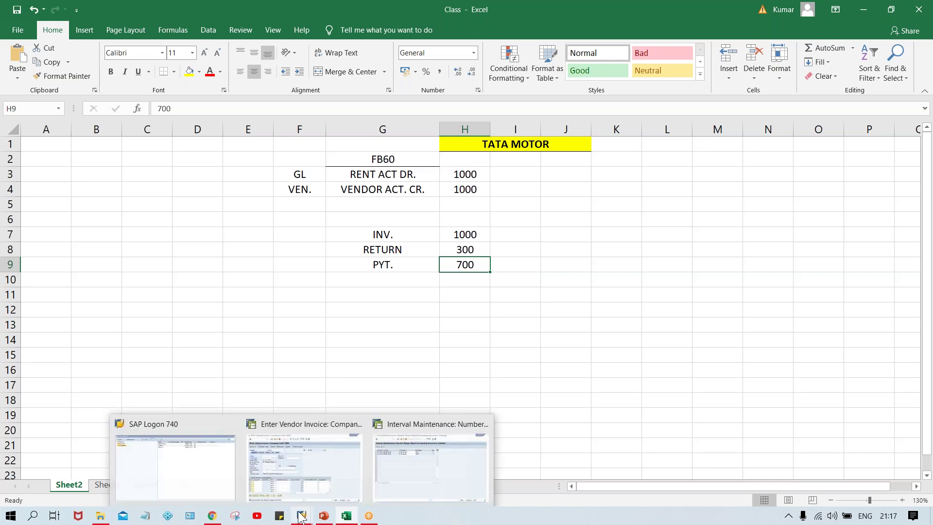
left_click(374, 485)
left_click(351, 484)
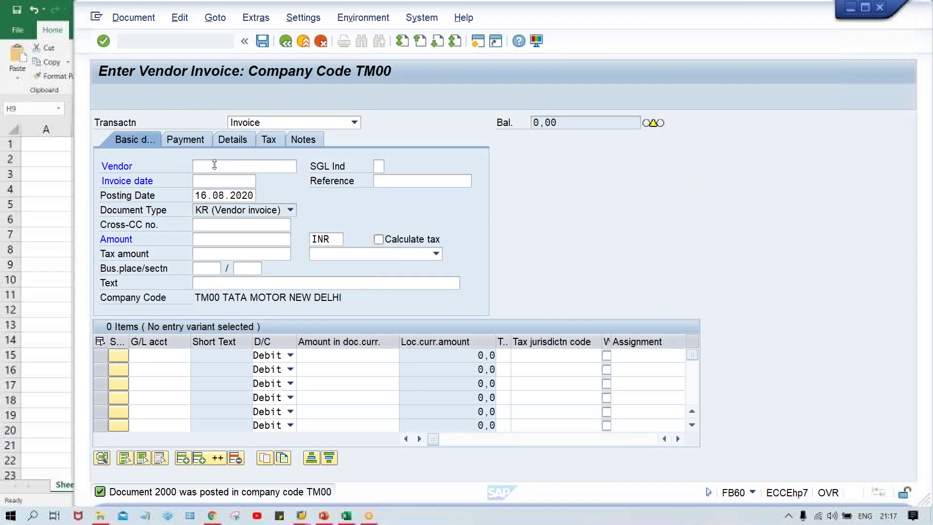
left_click(158, 41)
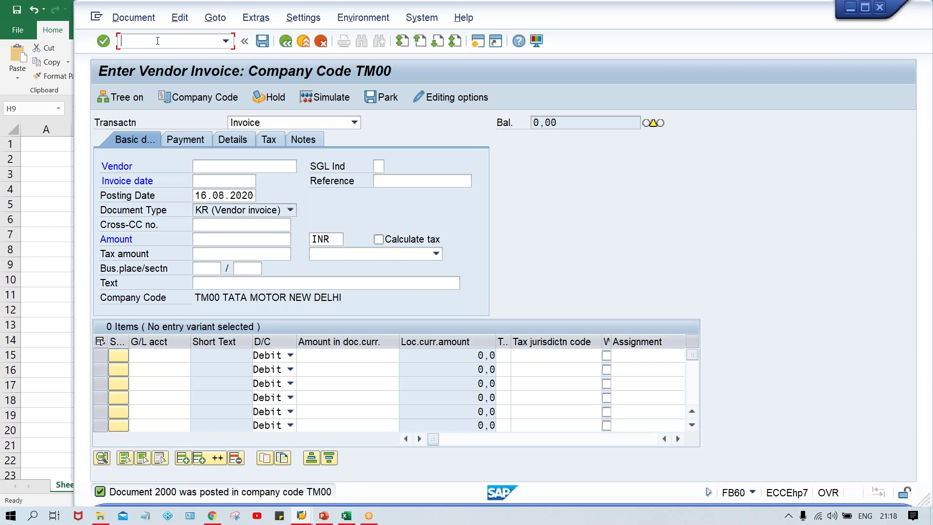
Switch back to the Class workbook in Excel and enter CM = in cell F8 beside RETURN
left_click(354, 520)
left_click(306, 245)
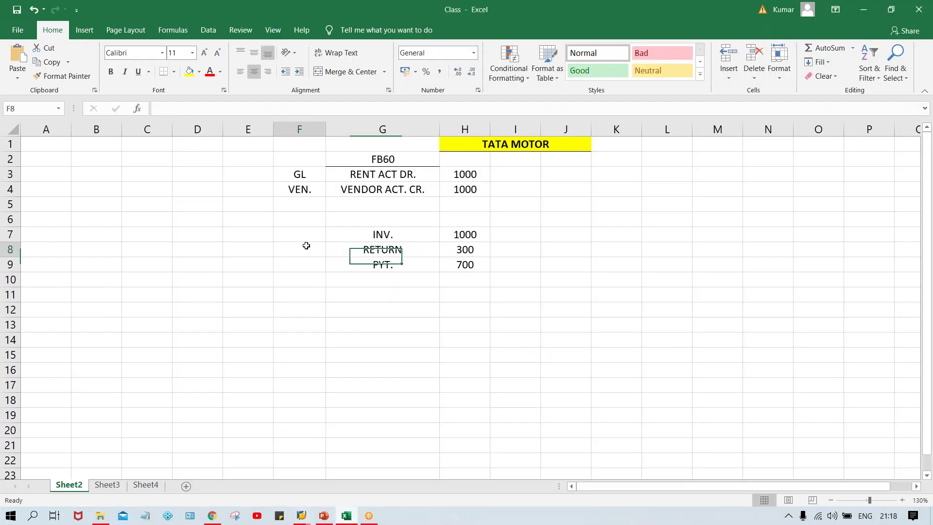
type("CM")
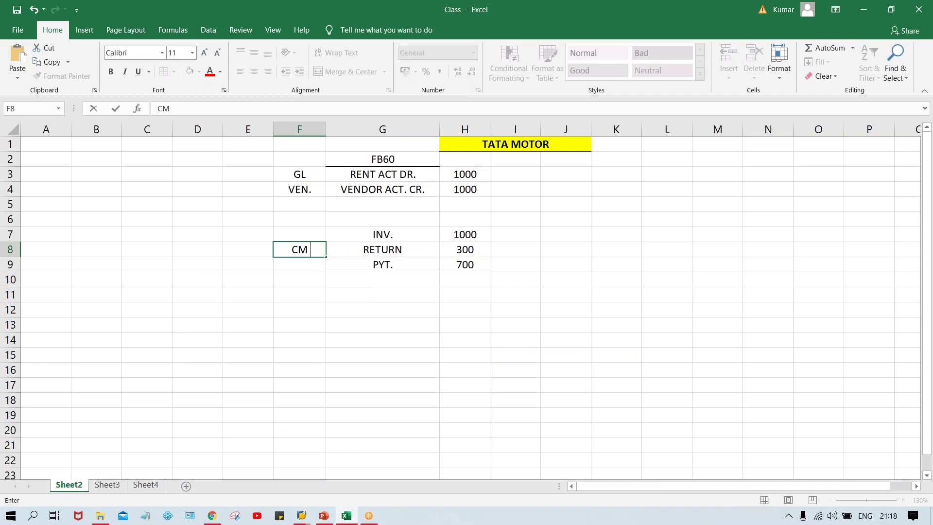
type(" =")
key("Return")
left_click(306, 251)
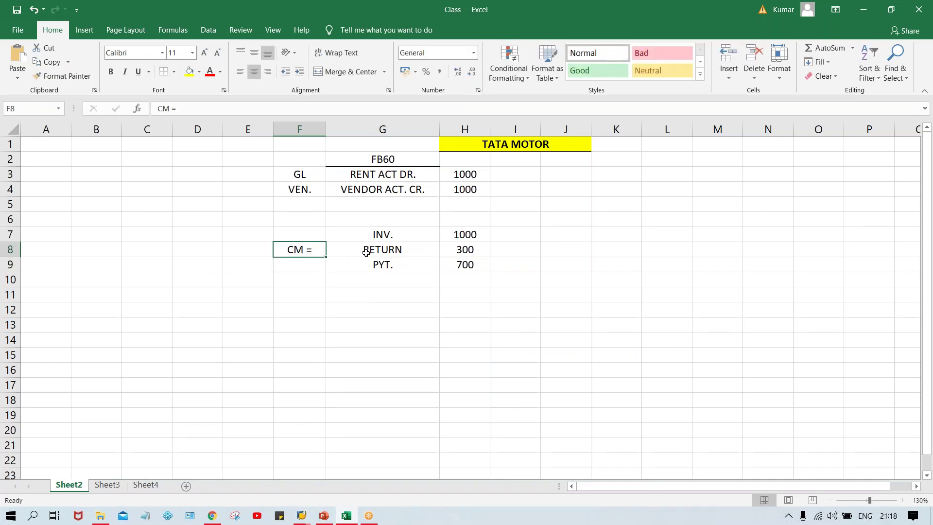
Enter VEN. in cell D8 and CUST. in cell E8
left_click(366, 252)
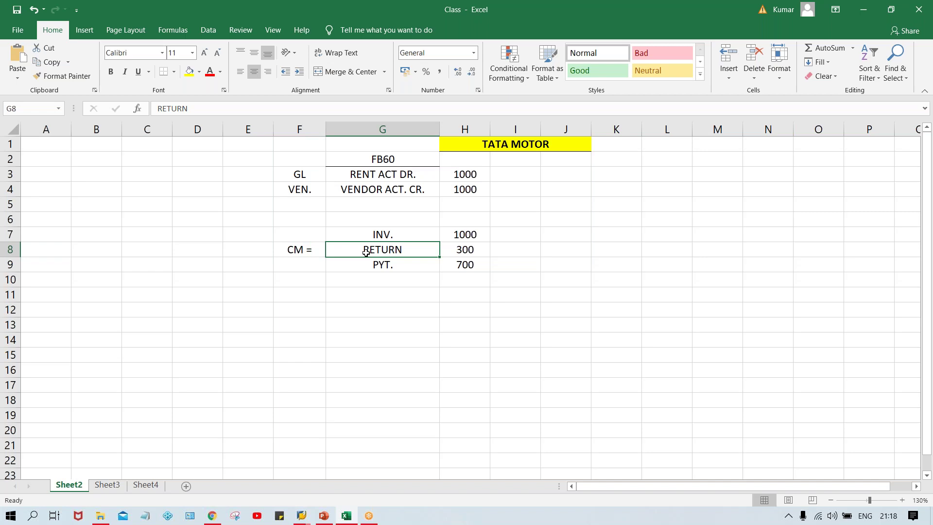
left_click(211, 251)
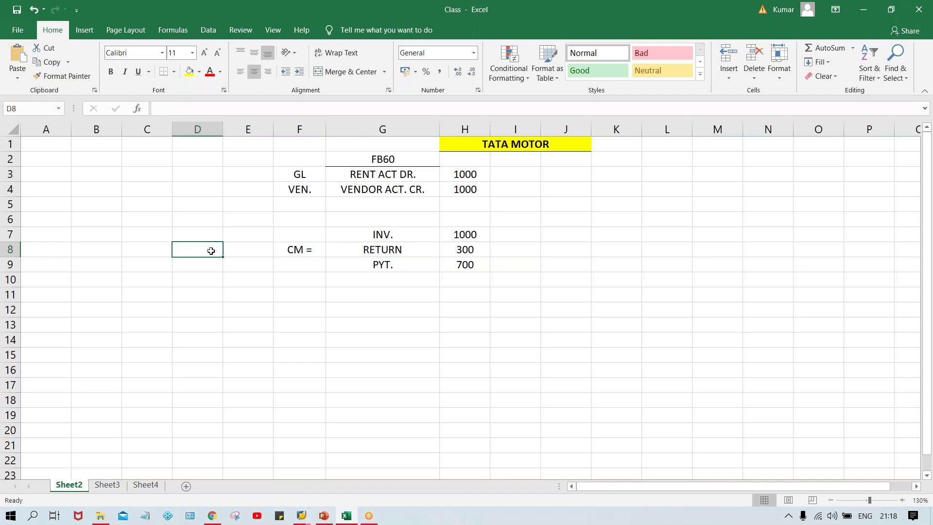
type("VEN.")
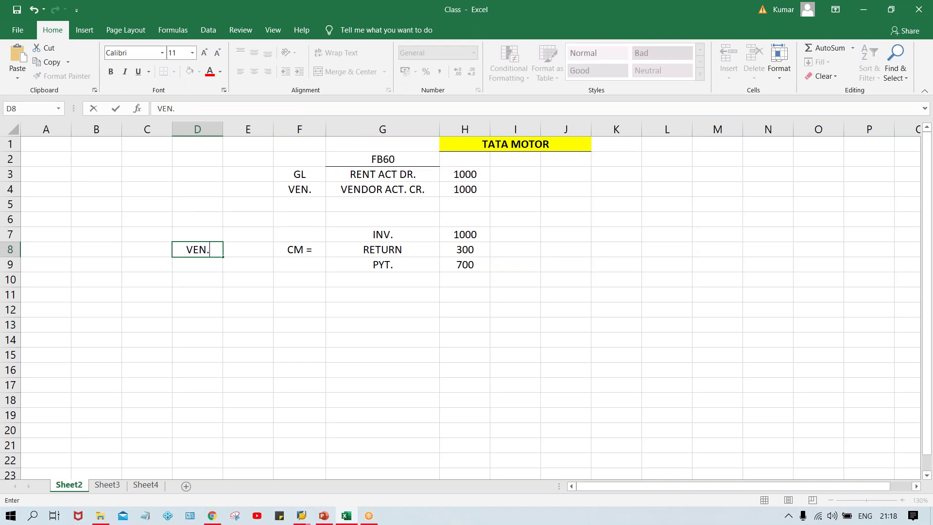
key("Tab")
type("CU")
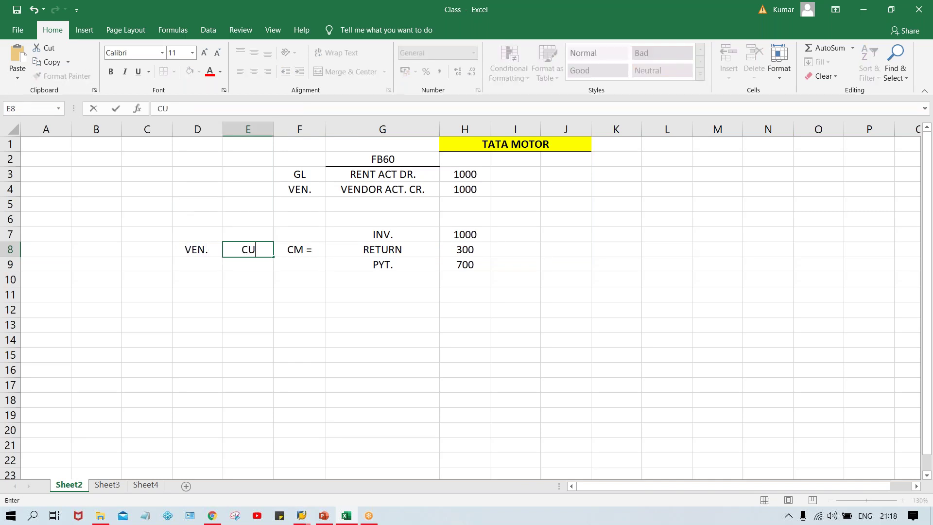
type("ST.")
key("Return")
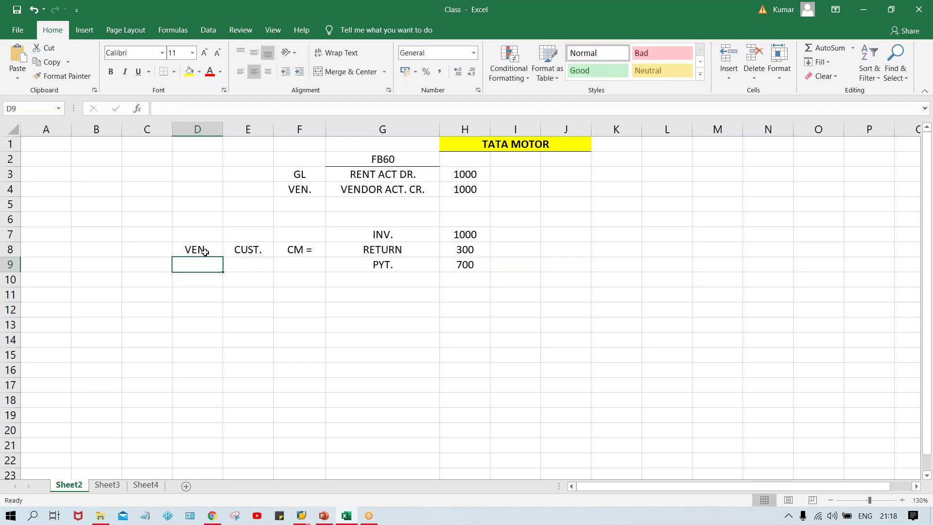
left_click(306, 250)
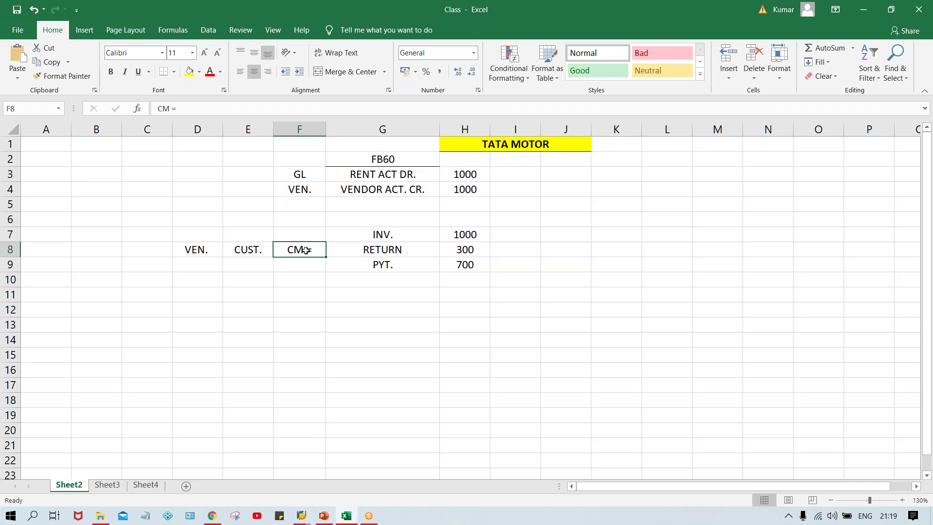
left_click(471, 234)
left_click(462, 249)
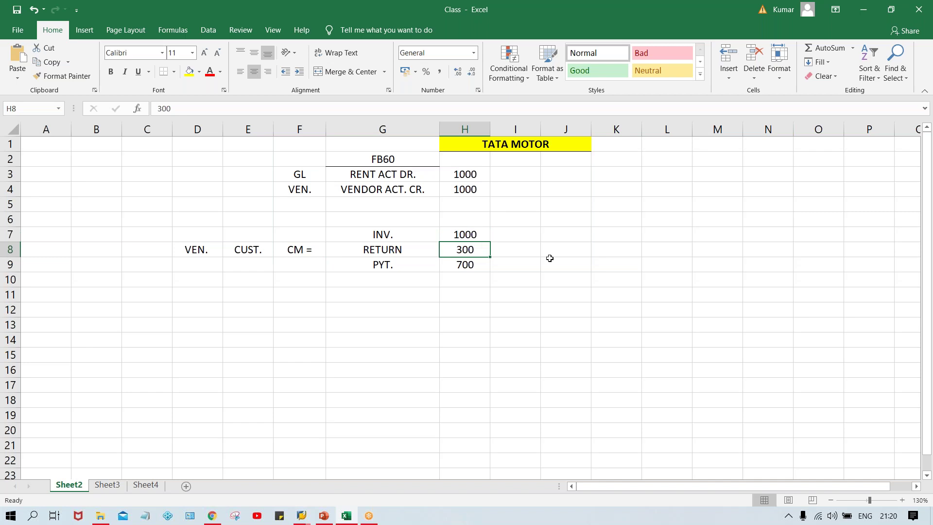
left_click(469, 232)
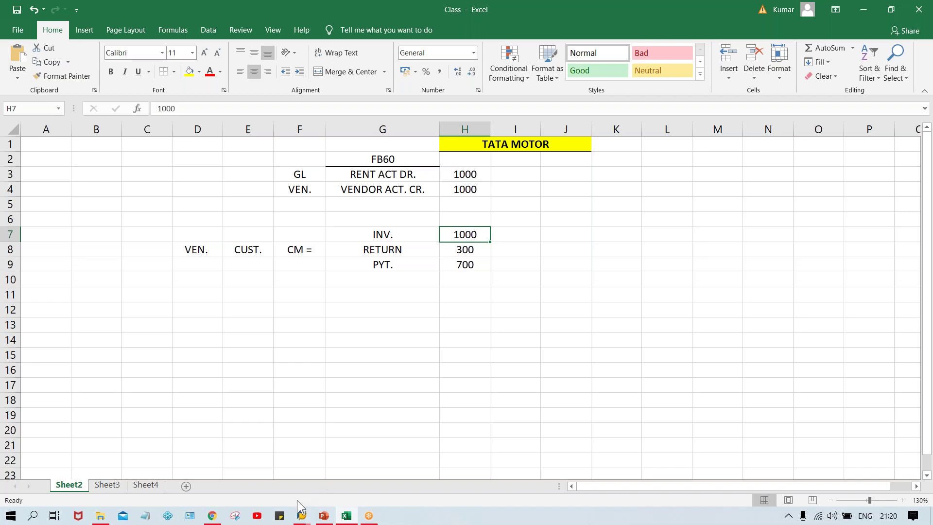
Switch to SAP's interval maintenance session, open transaction FBL1N and display the open line items for the vendor's account number in company code TM00
mouse_move(301, 517)
left_click(396, 469)
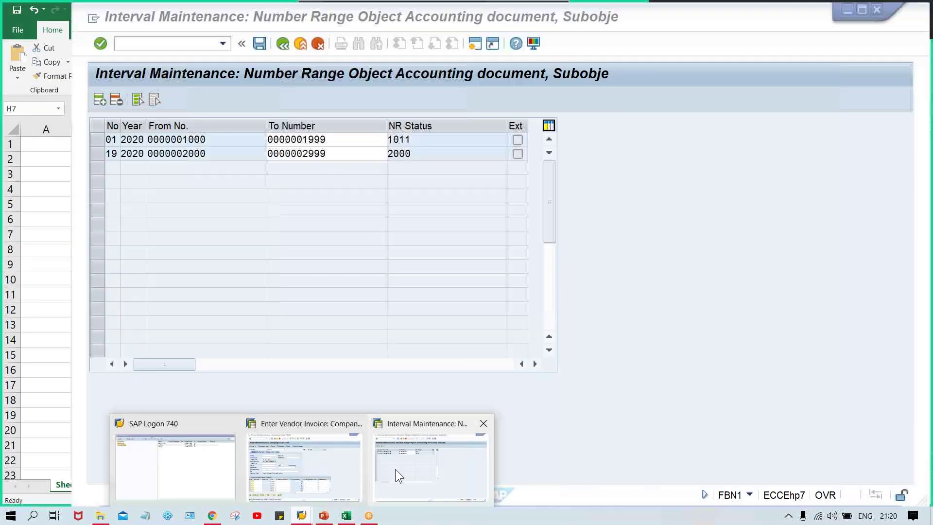
left_click(144, 45)
type("/NFBL")
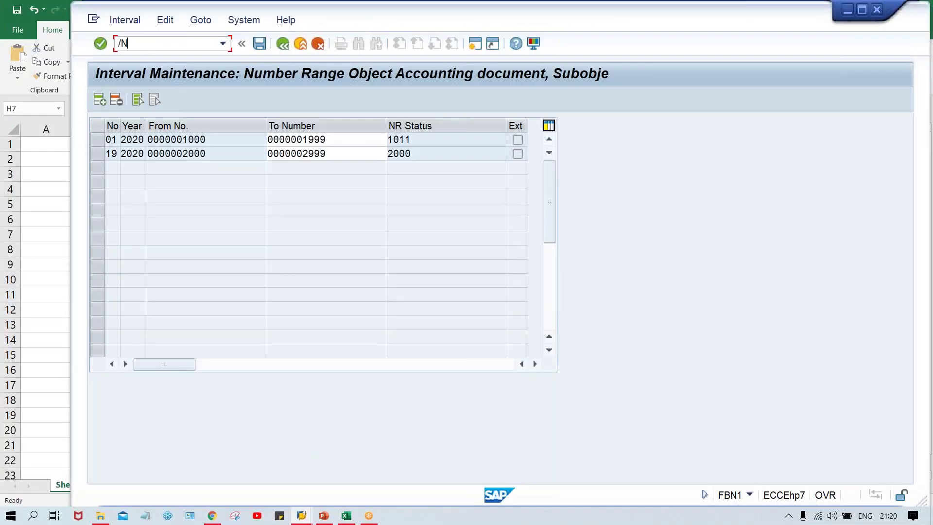
type("1N")
key("Return")
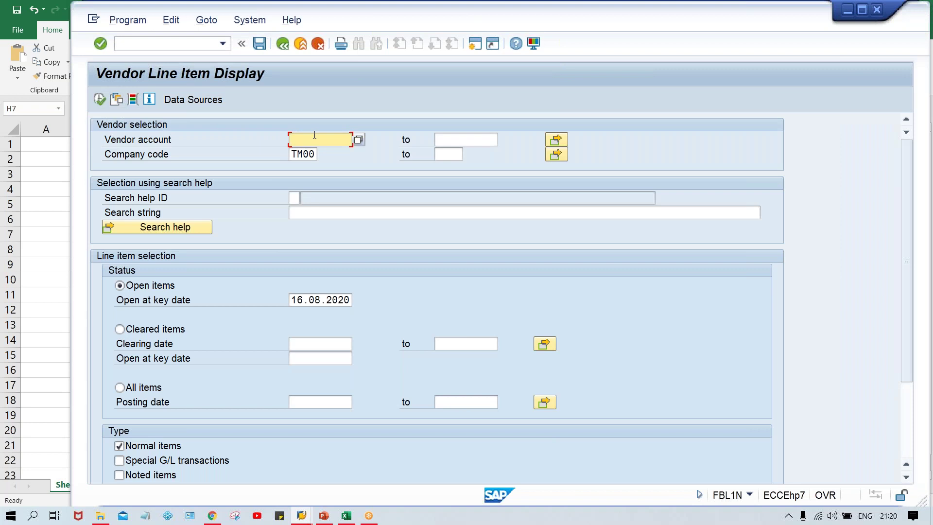
type("110003")
left_click(99, 99)
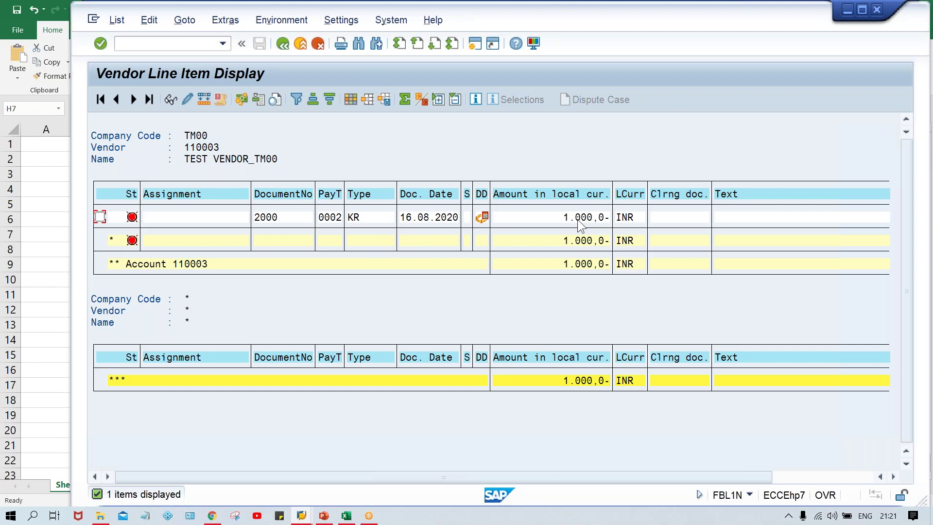
Return to the FB60 vendor invoice entry and set the transaction type to Credit memo
left_click(301, 516)
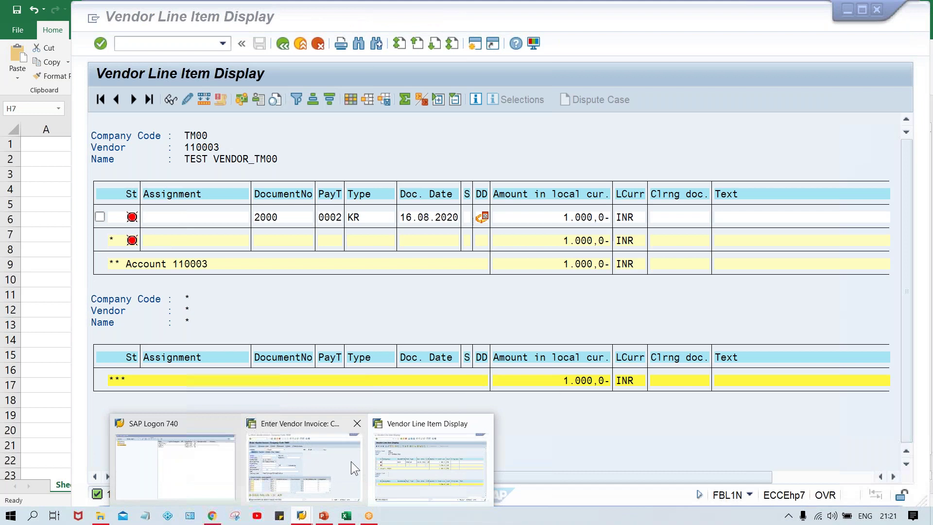
left_click(306, 464)
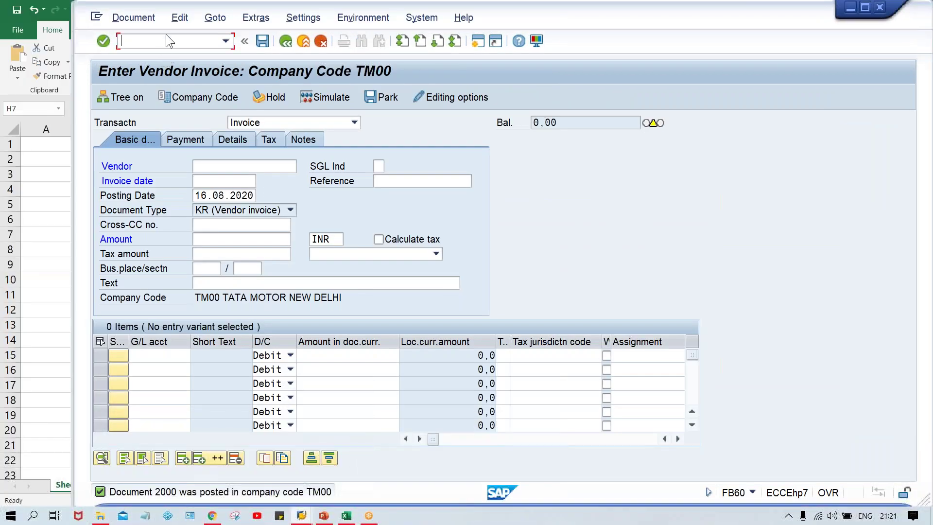
left_click(276, 122)
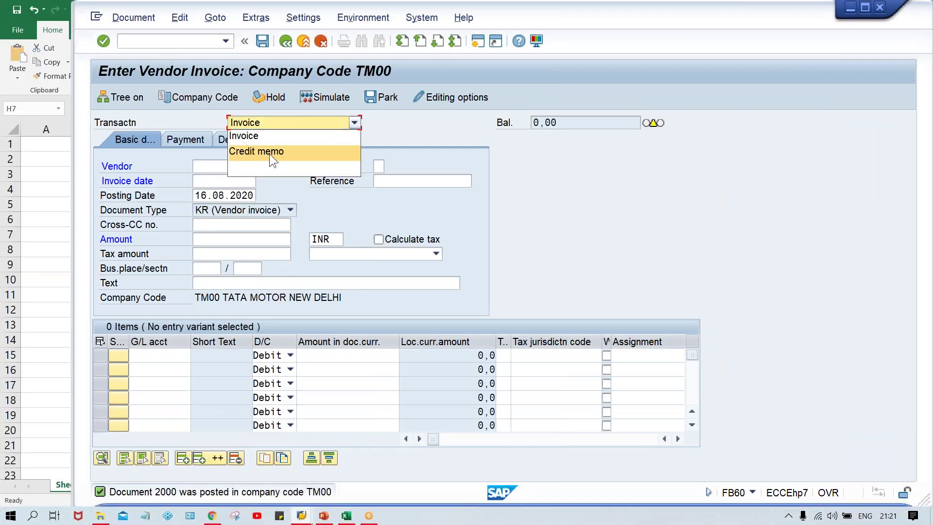
left_click(269, 155)
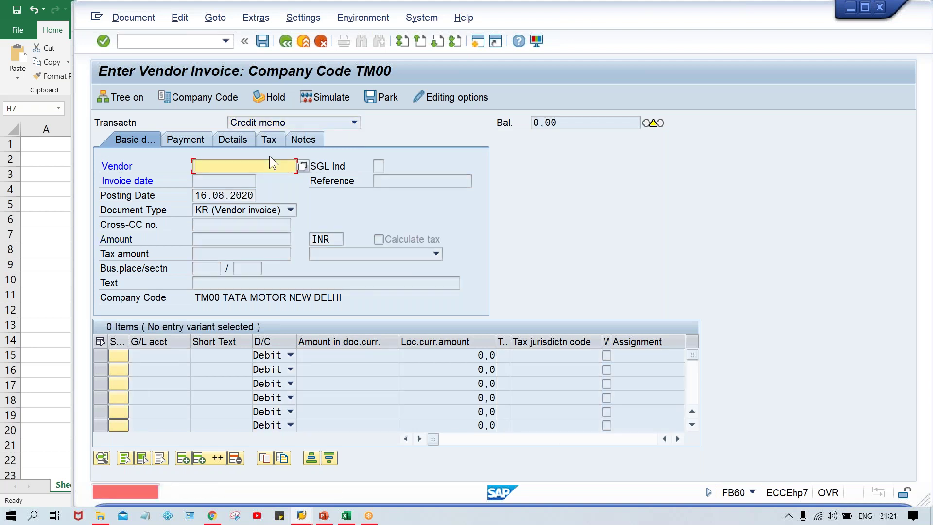
Fill in the vendor's account number and the invoice date 16.08.2020 for the credit memo
key("Down")
key("Down")
key("Return")
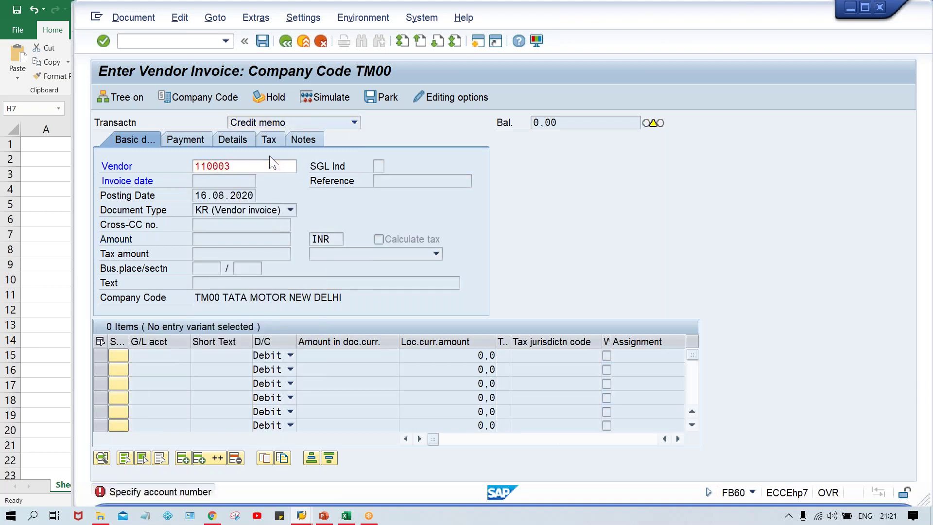
key("Return")
key("Down")
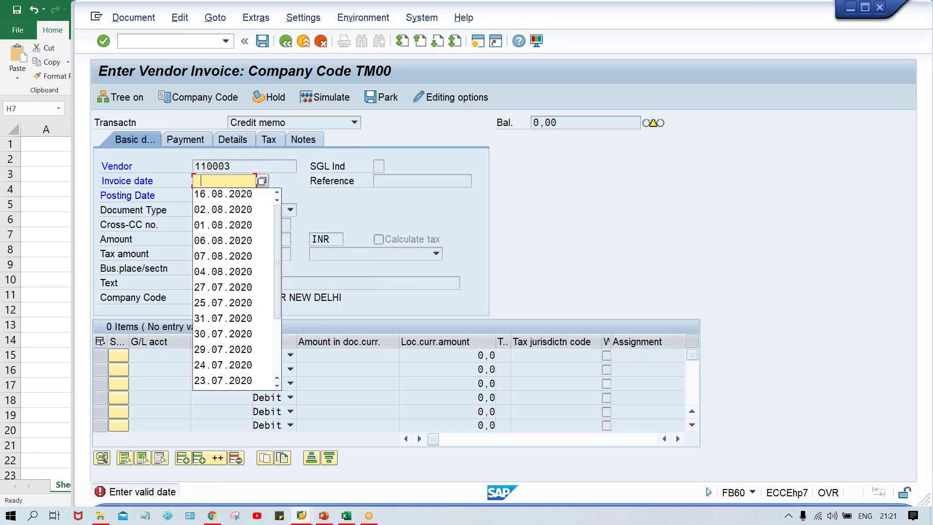
key("Down")
key("Return")
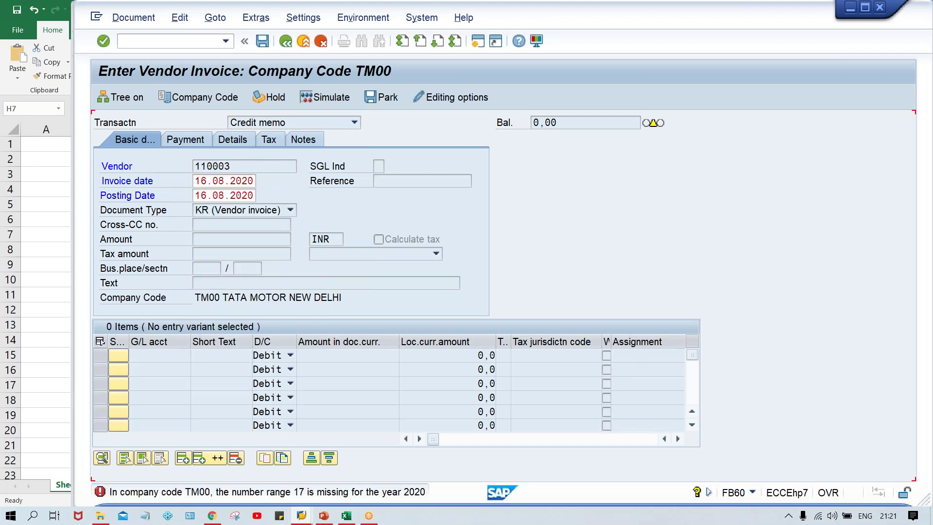
key("Return")
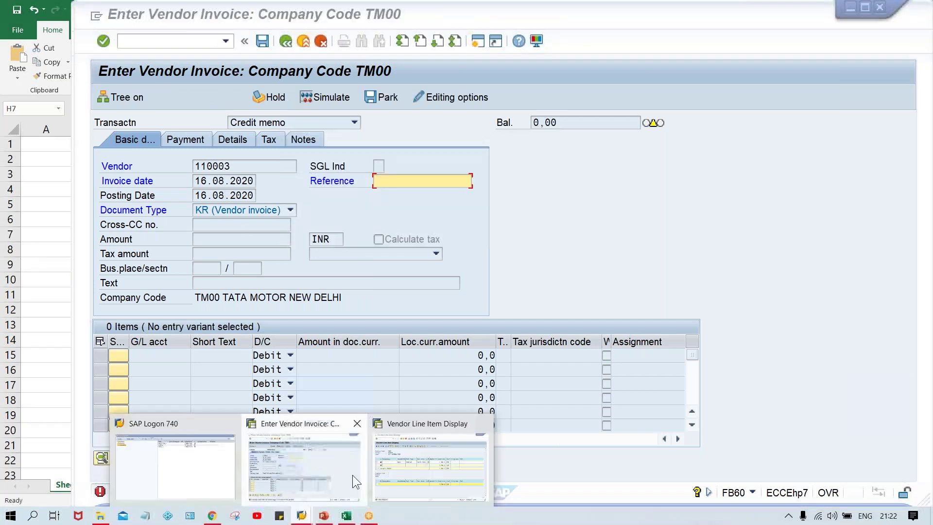
Switch to the vendor line item display, open an additional SAP session from it and move the new window aside
left_click(303, 460)
left_click(144, 38)
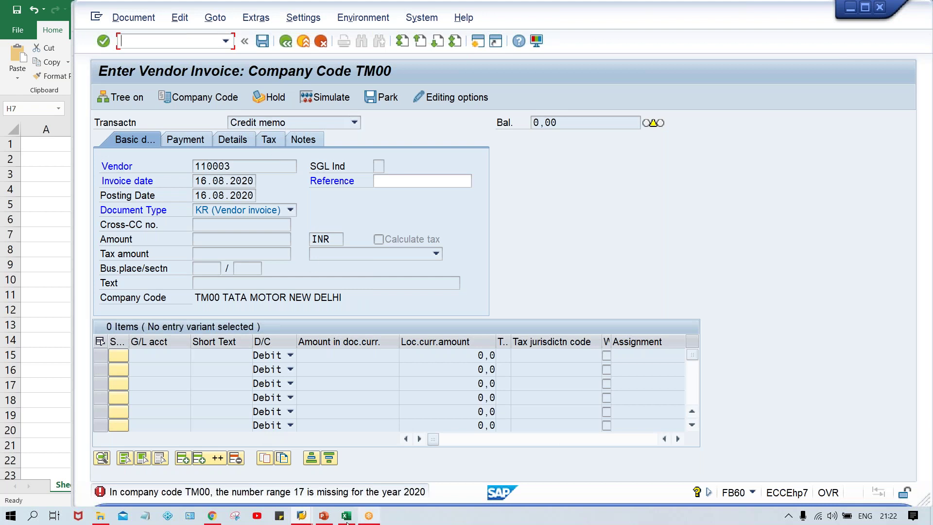
left_click(301, 515)
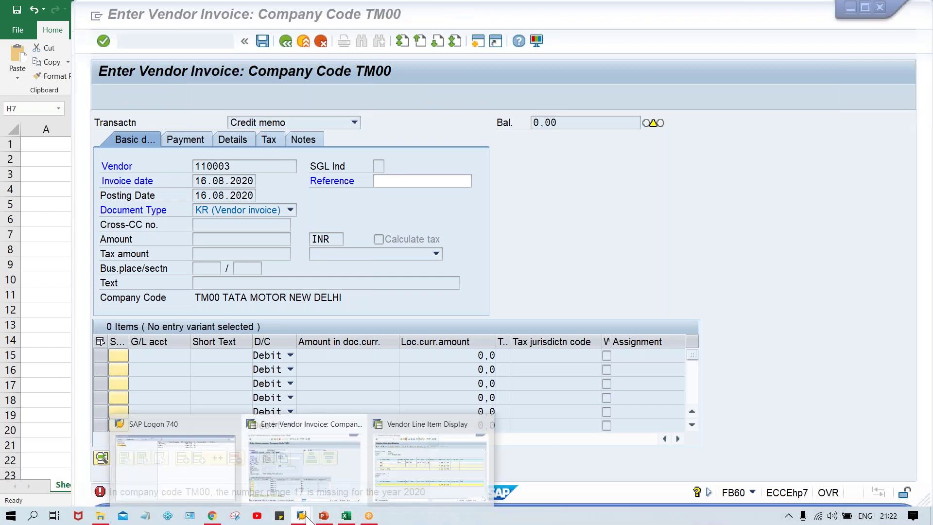
left_click(404, 476)
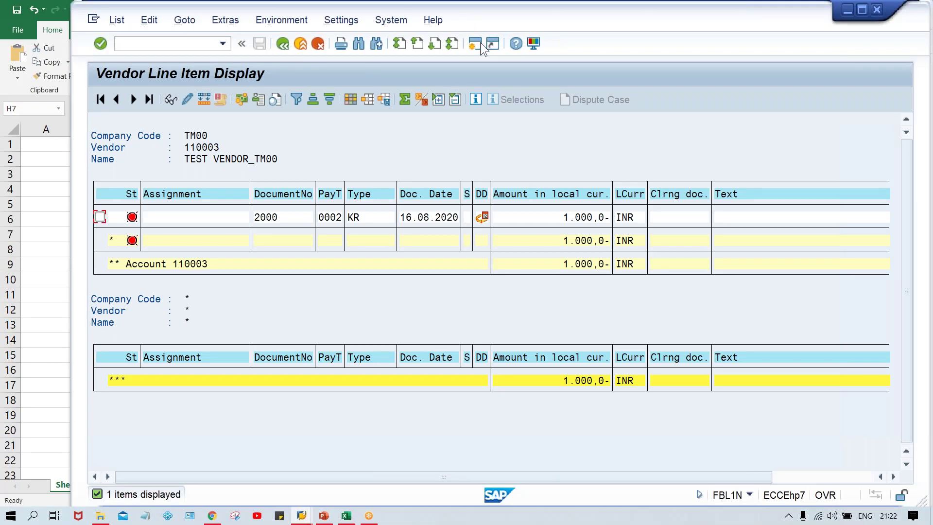
left_click(477, 44)
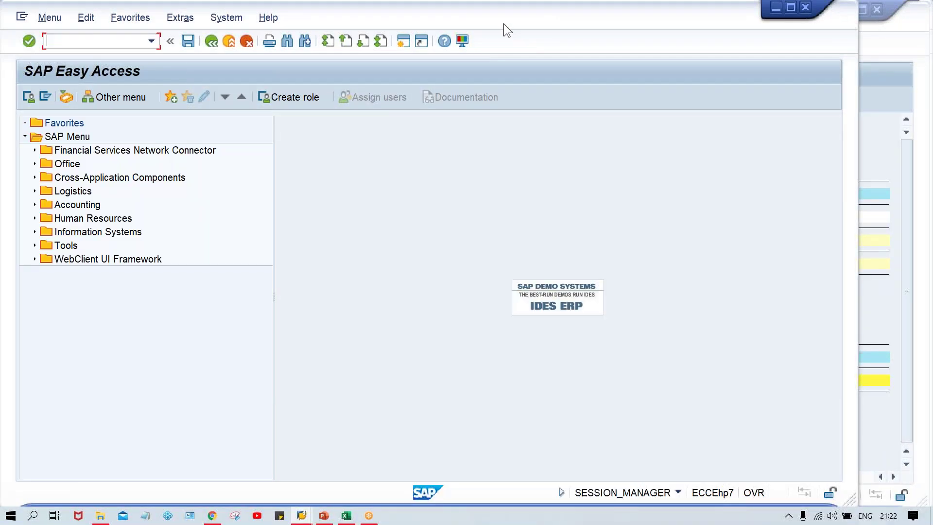
left_click_drag(504, 23, 573, 24)
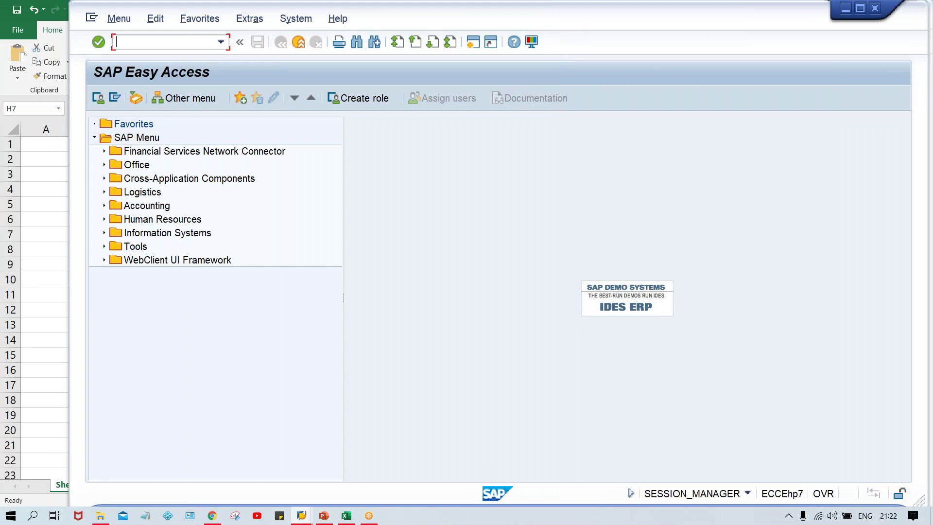
Open transaction FBN1 and start changing the accounting document number intervals for company code TM00
type("FBN1")
key("Return")
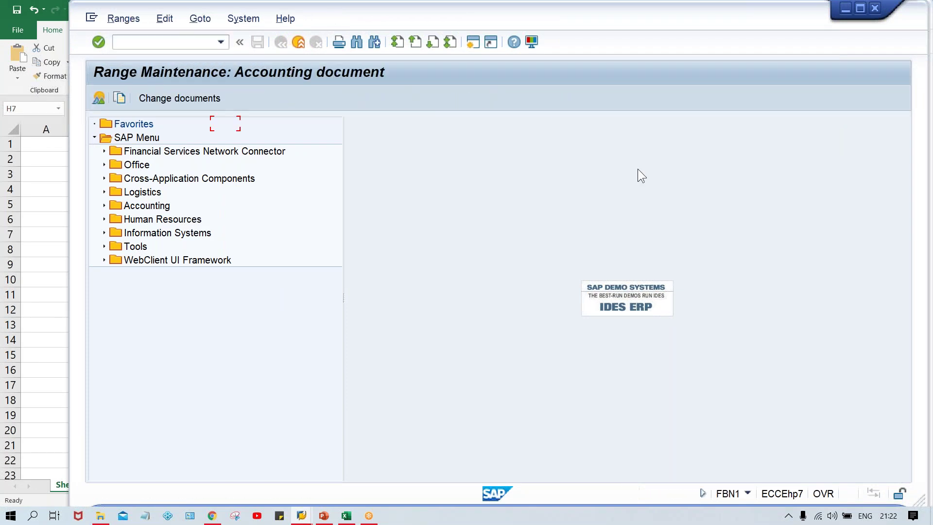
key("F4")
key("Return")
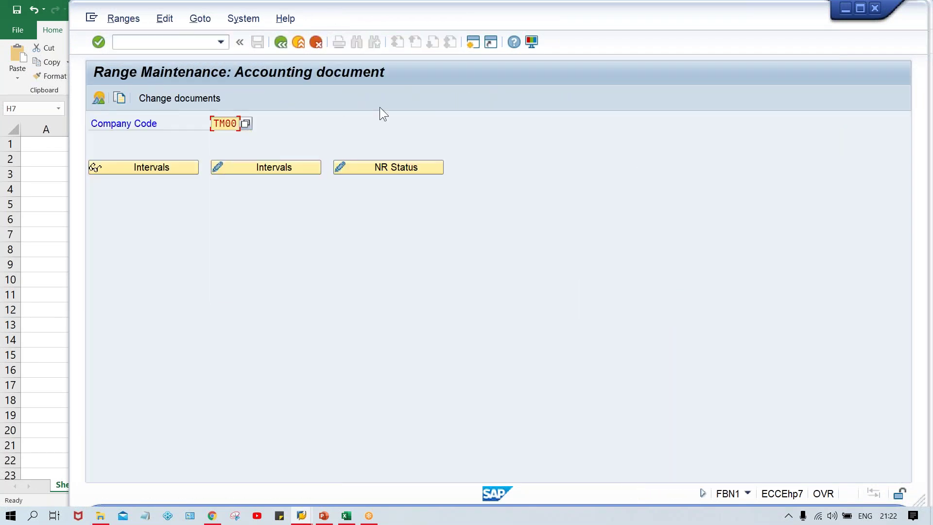
left_click(253, 170)
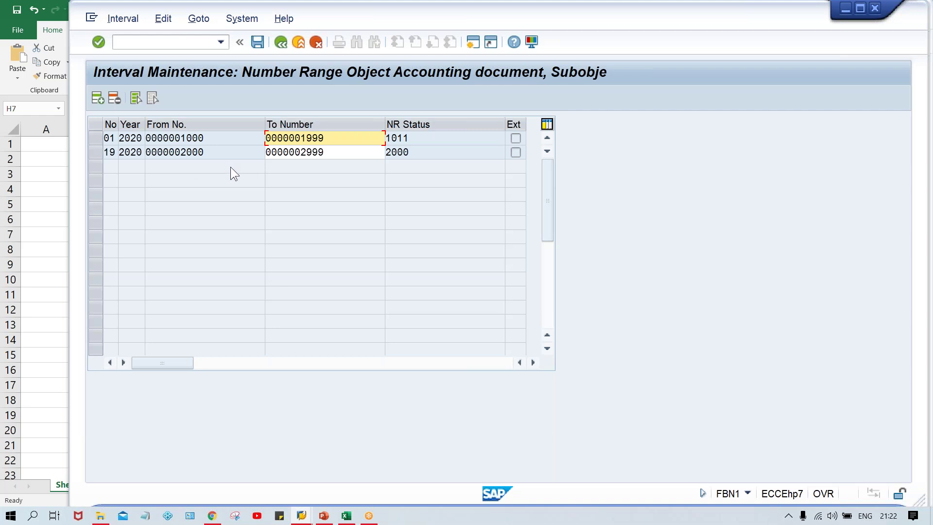
Add number range interval 17 for year 2020 from 3000 to 3999 and save it, accepting the transport notice
left_click(97, 99)
type("17")
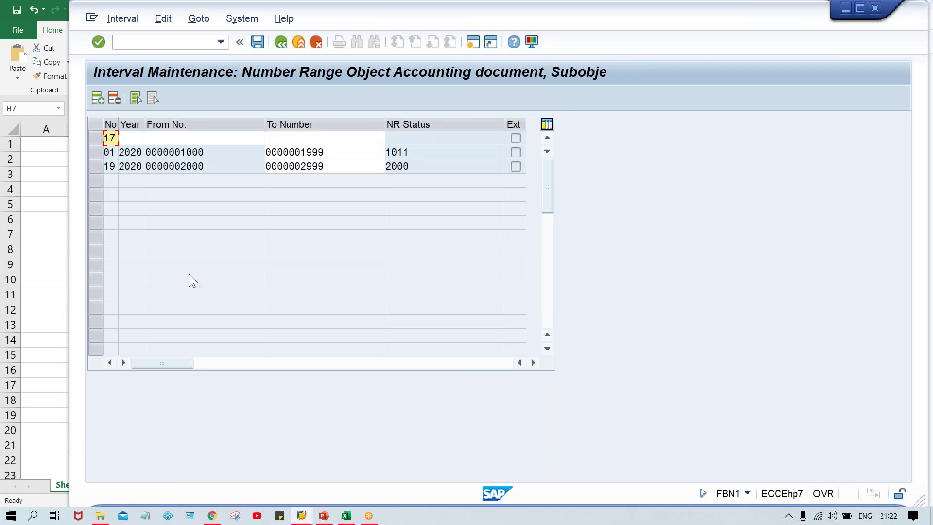
key("Tab")
type("2020")
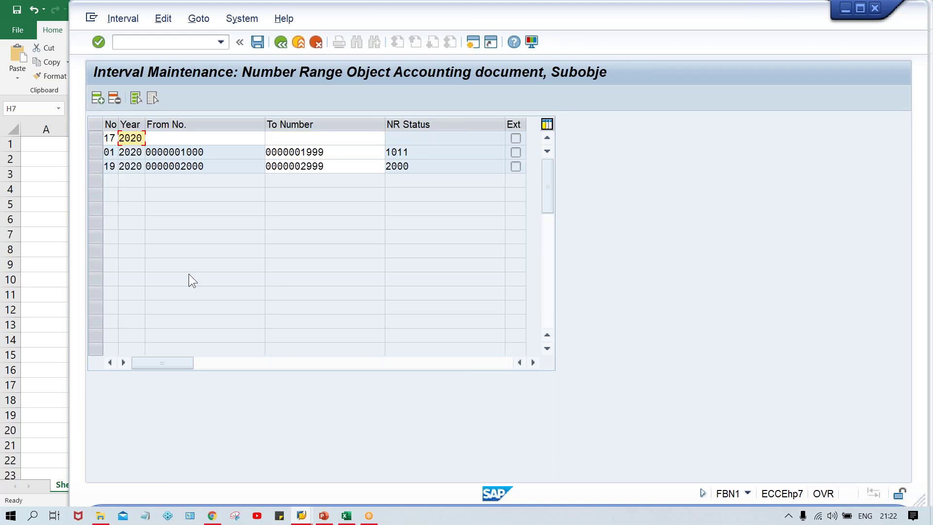
key("Tab")
type("3000")
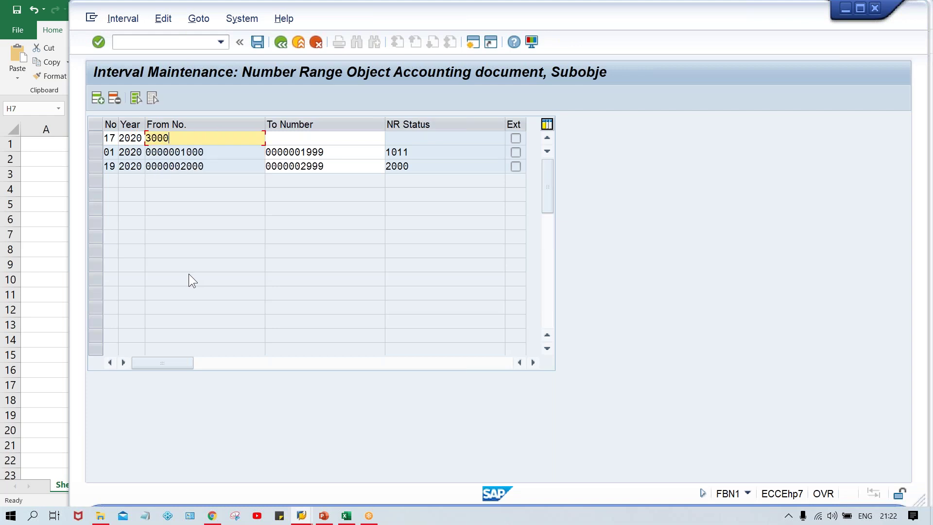
key("Tab")
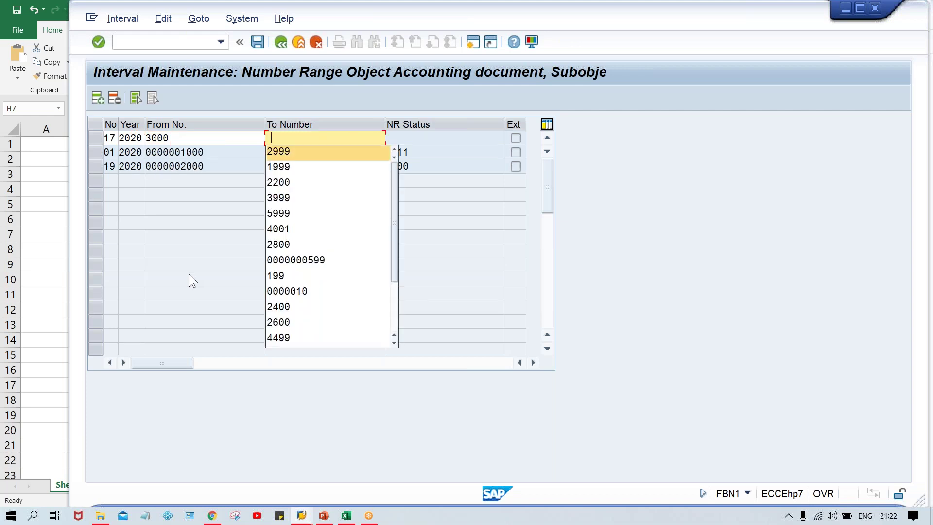
key("Down")
key("Down")
key("Down")
key("Return")
key("ctrl+s")
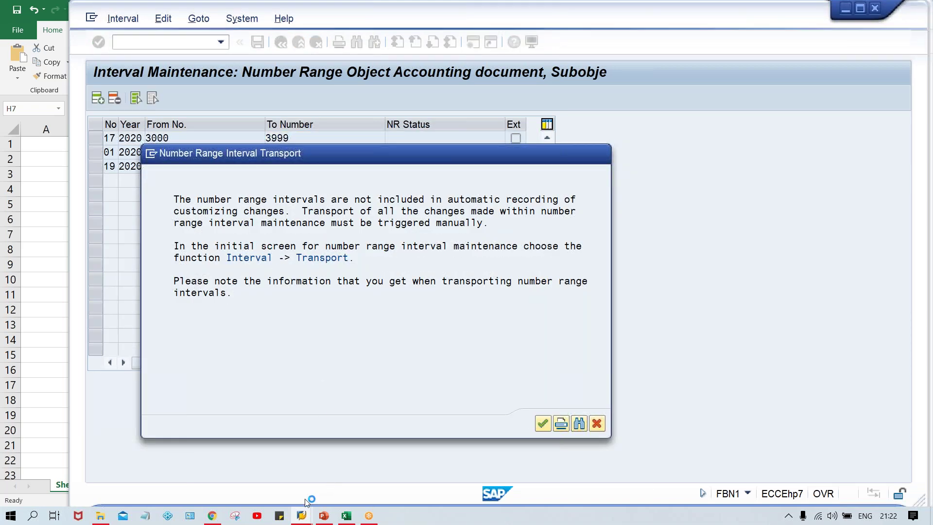
key("Return")
Return to the FB60 credit memo entry, accept the header data and set the amount to 300 INR
mouse_move(302, 515)
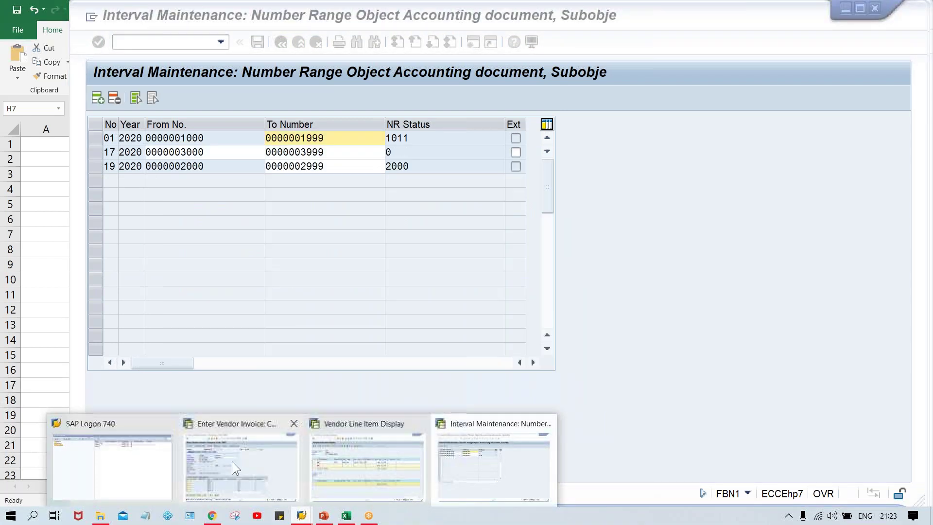
left_click(232, 461)
key("Return")
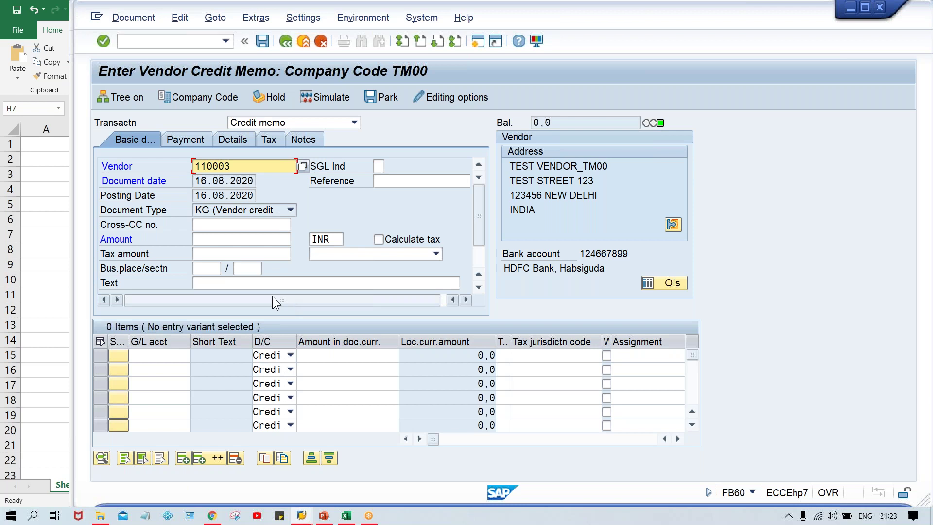
left_click(222, 241)
type("3000")
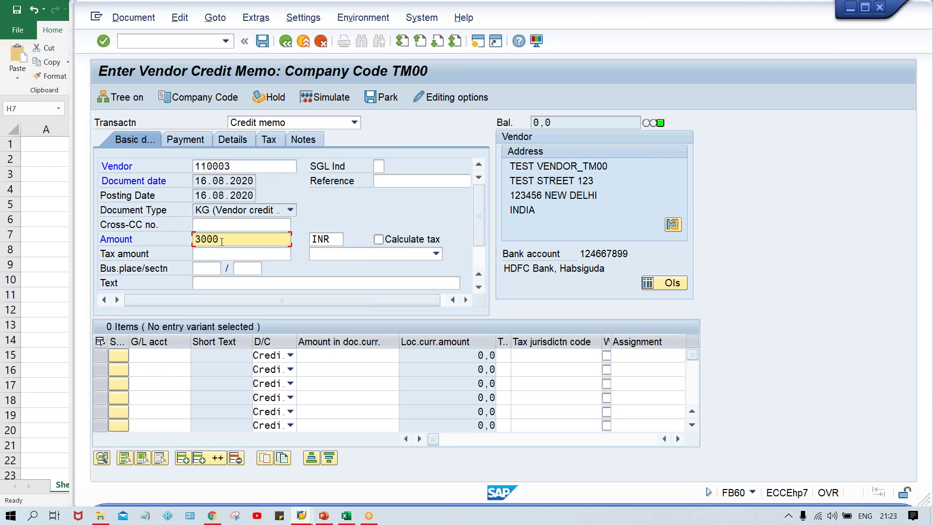
key("BackSpace")
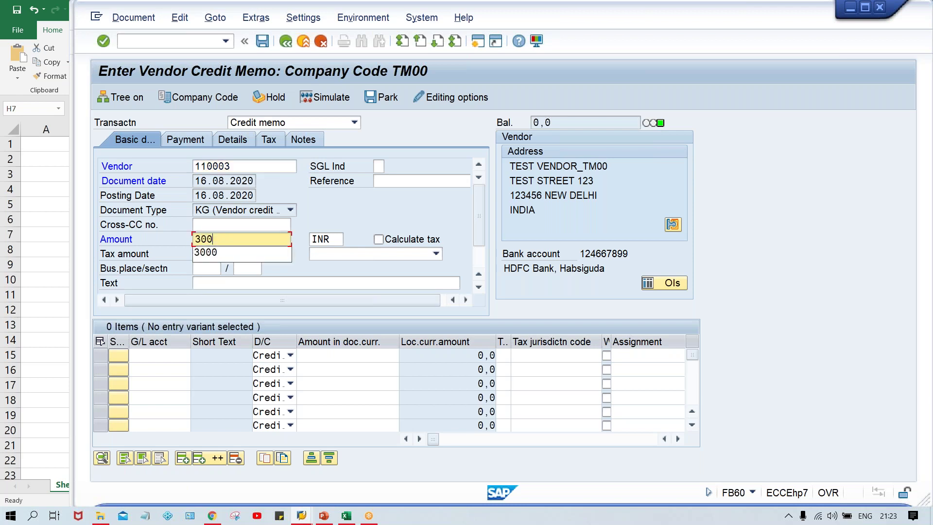
left_click(510, 166)
Add a credit line item for G/L account 4000 with an amount of 300
left_click(159, 354)
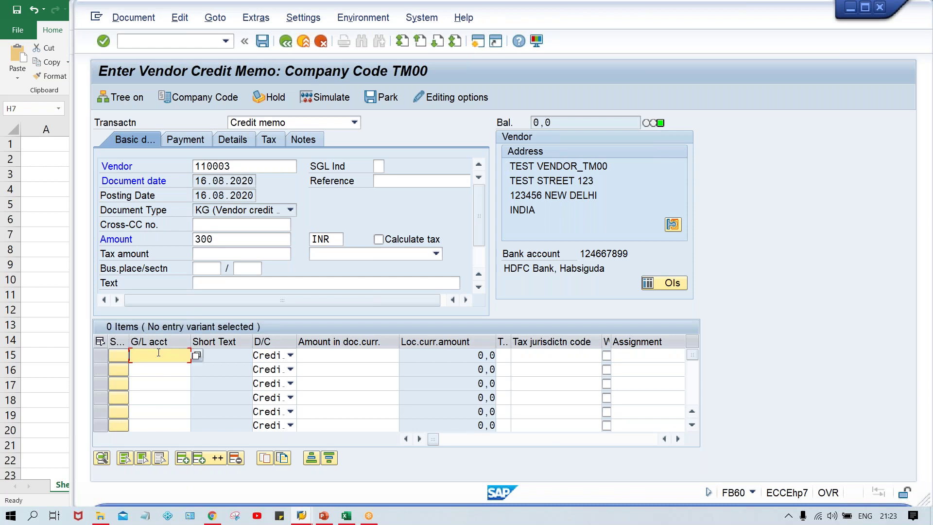
type("4000")
key("Tab")
key("Tab")
type("300")
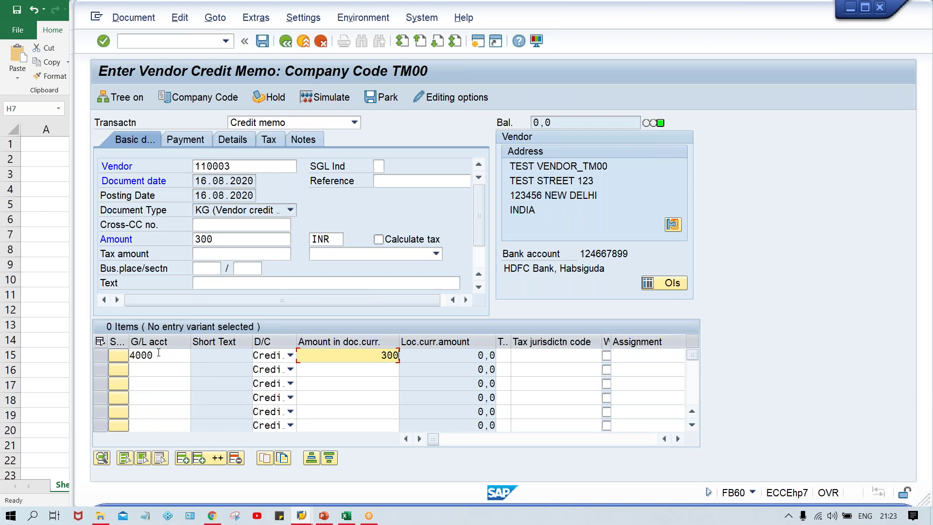
key("Return")
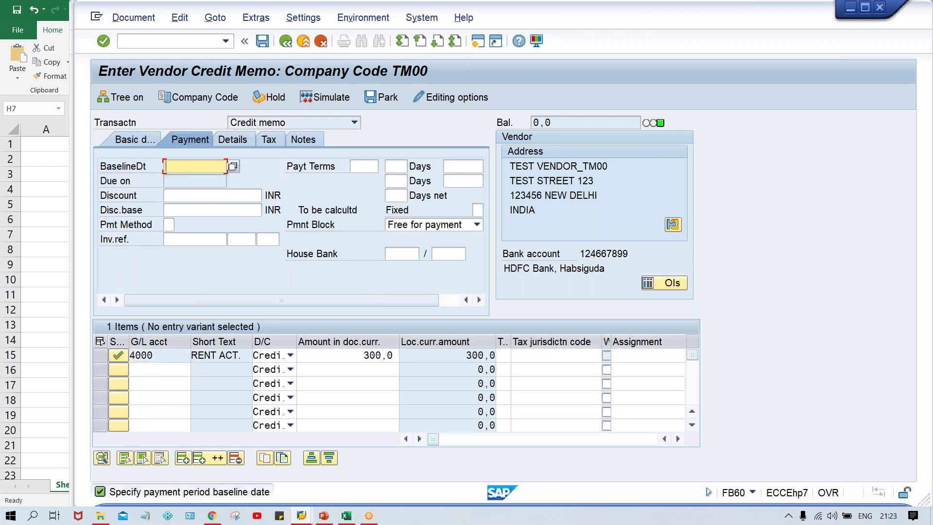
Set the credit memo's payment terms to 0001
left_click(371, 167)
key("Down")
key("Down")
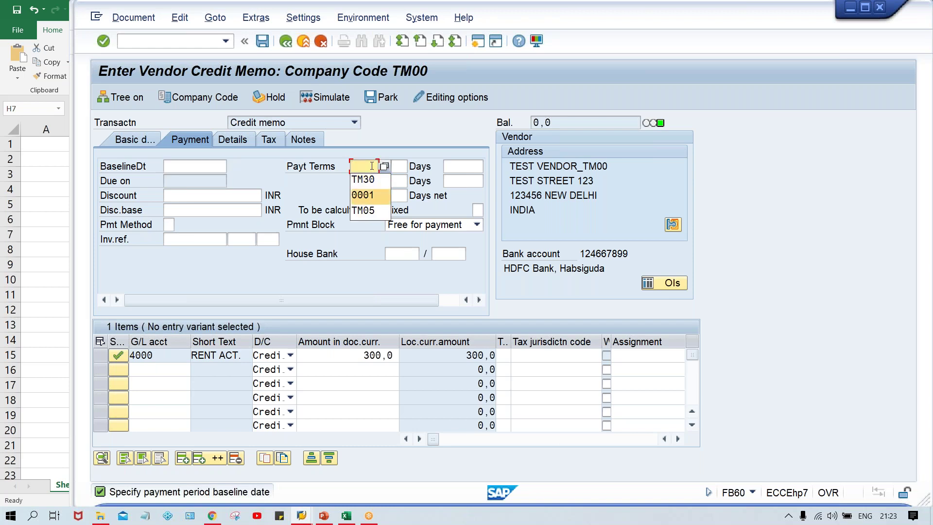
key("Return")
key("Return")
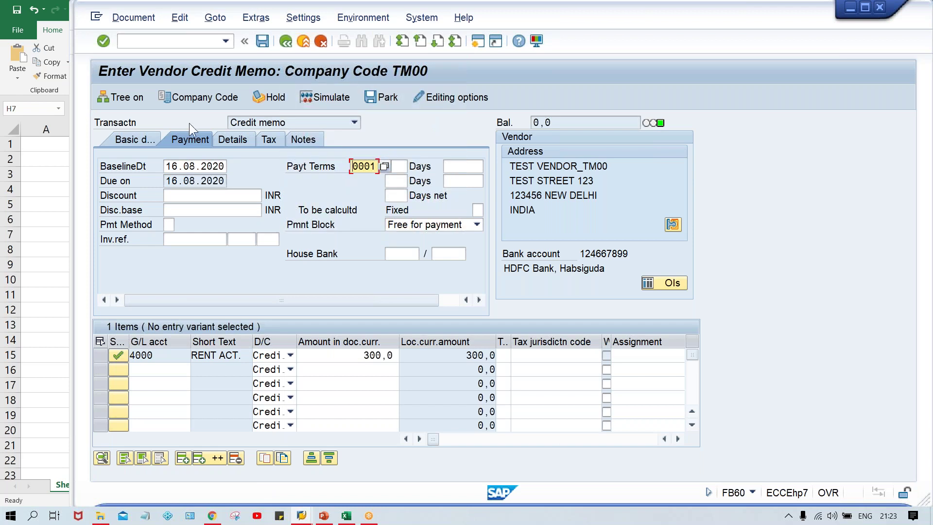
Go back to the basic data, simulate the vendor credit memo and post it
left_click(139, 141)
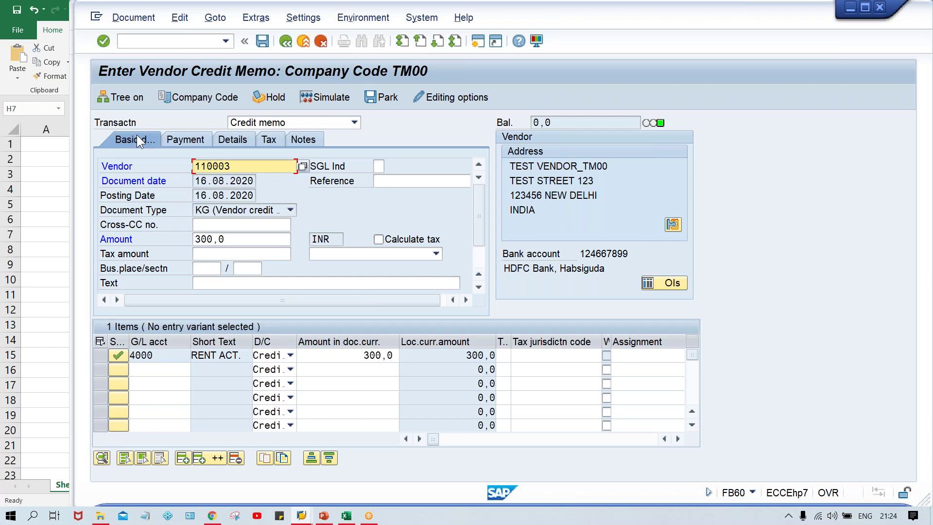
left_click(320, 101)
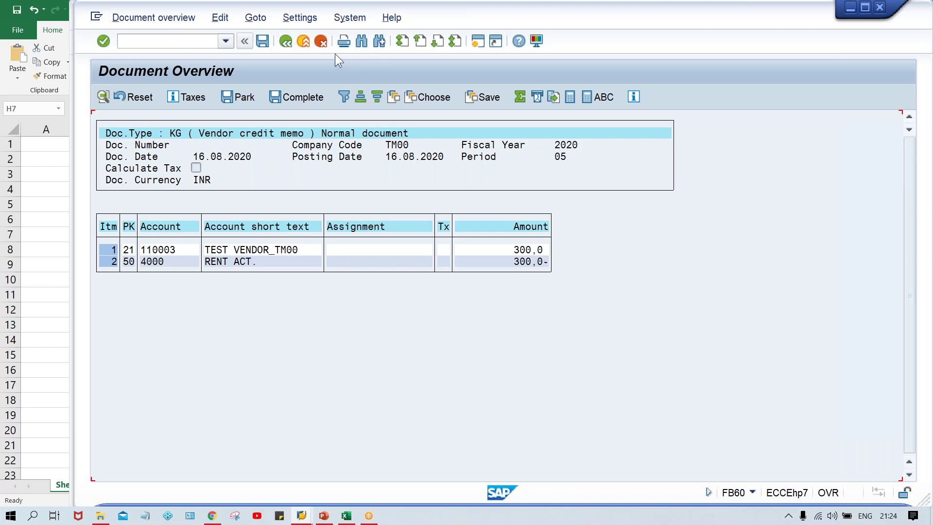
left_click(262, 44)
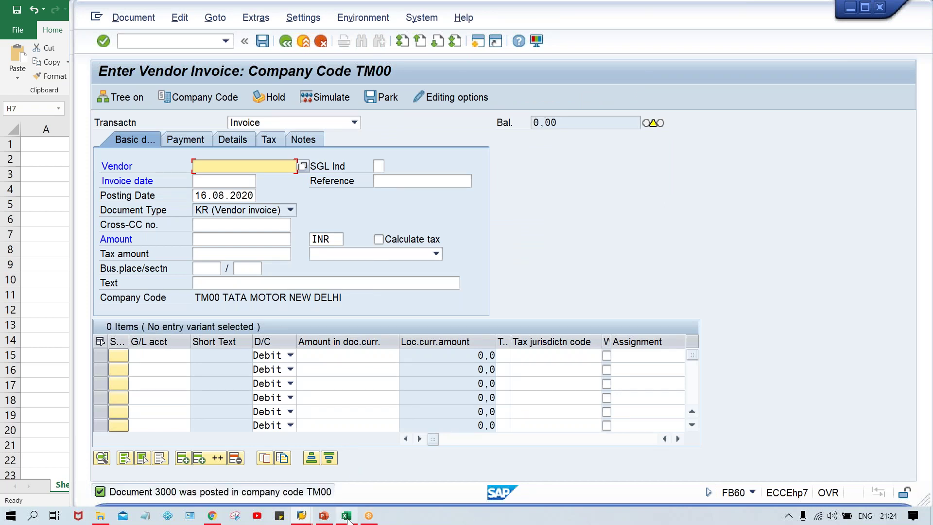
Switch to the vendor line item display, refresh the list and examine the credit memo item and the account's subtotal
mouse_move(300, 517)
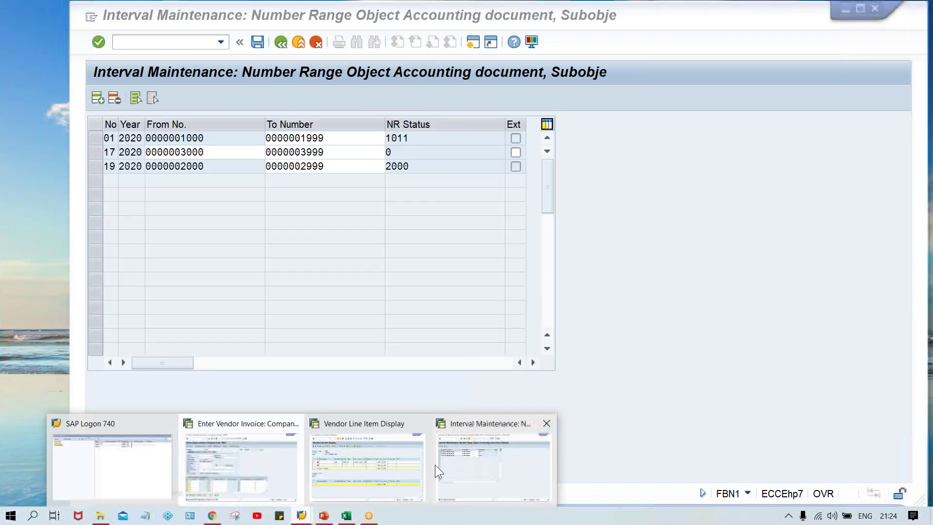
left_click(371, 470)
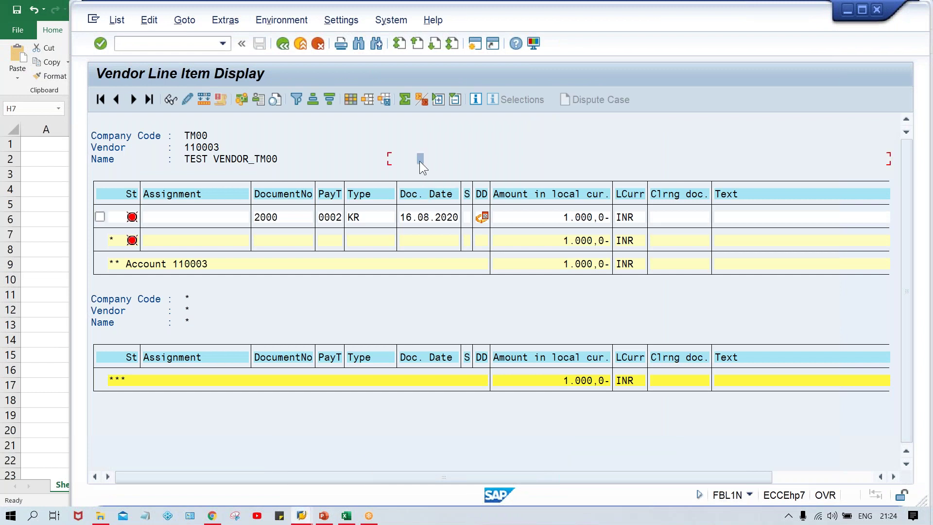
left_click(113, 18)
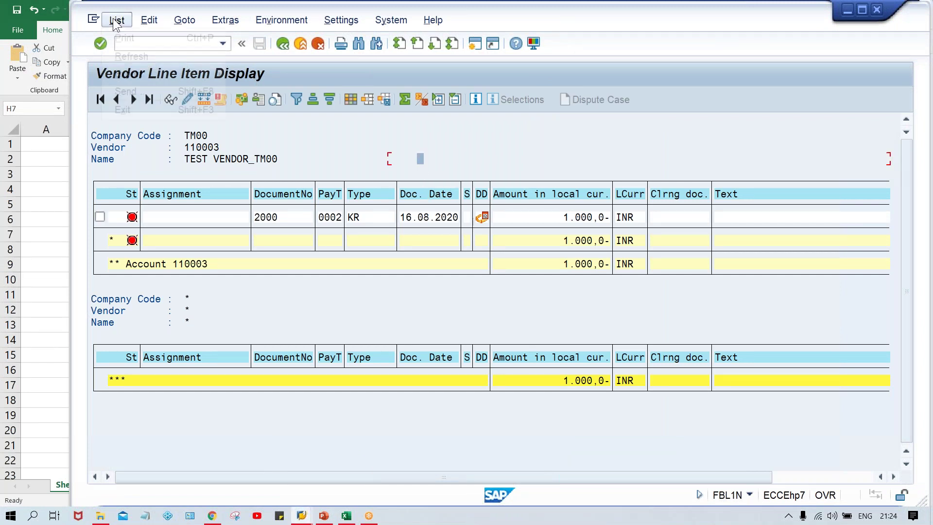
left_click(129, 55)
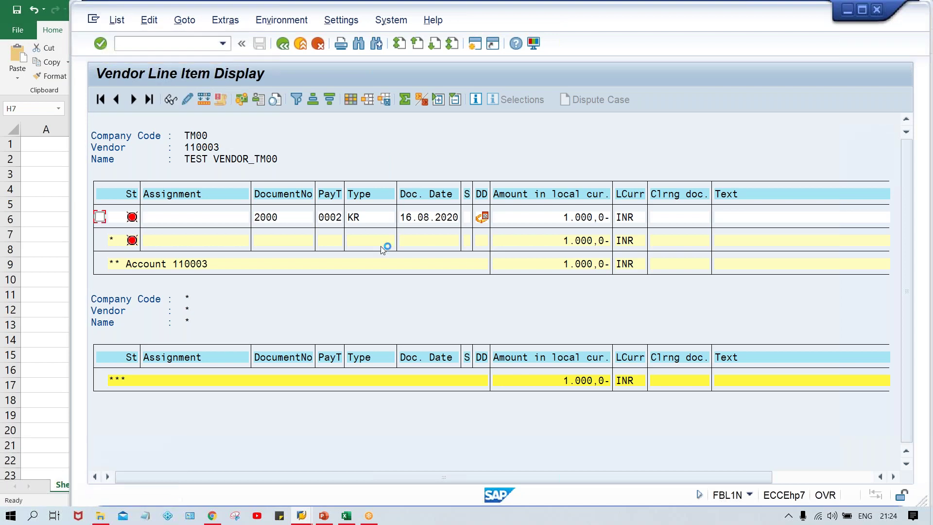
left_click(685, 229)
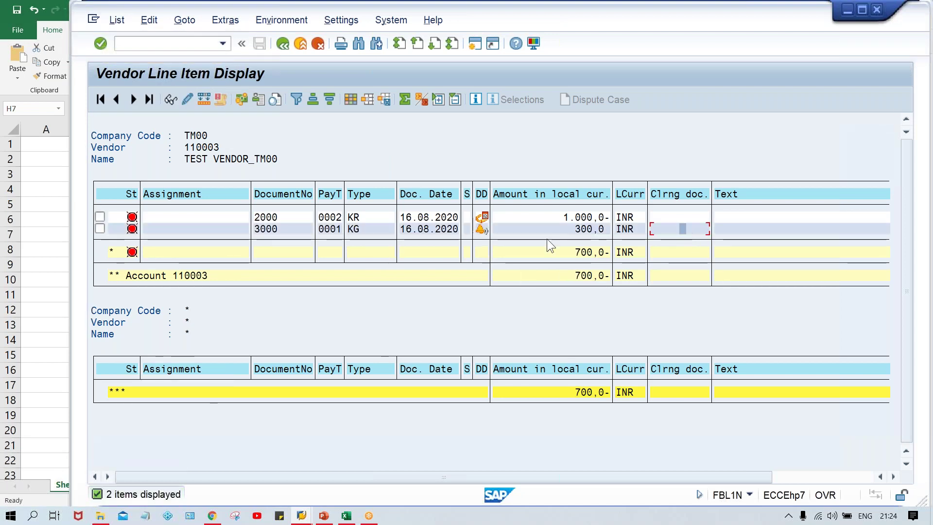
left_click(563, 252)
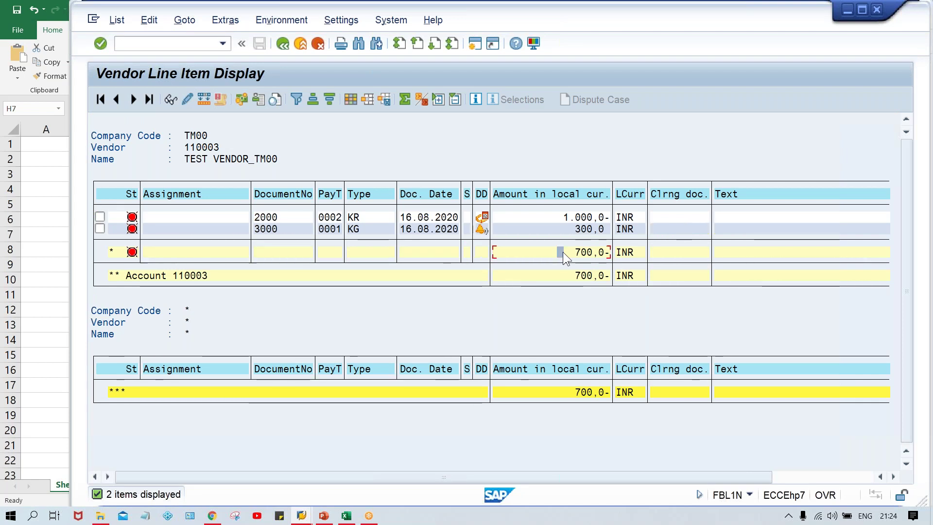
Compare the KR invoice amount with the vendor's open item subtotal in the line item display
left_click(552, 218)
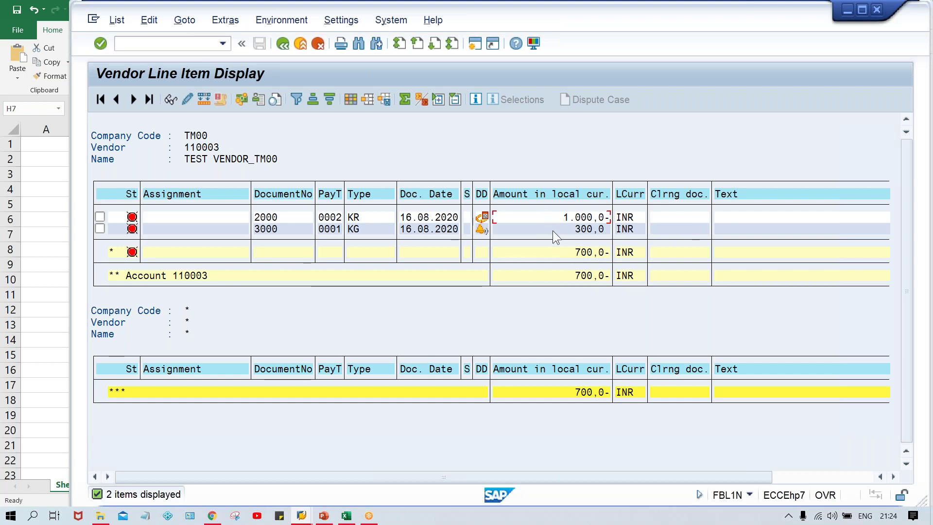
left_click(566, 253)
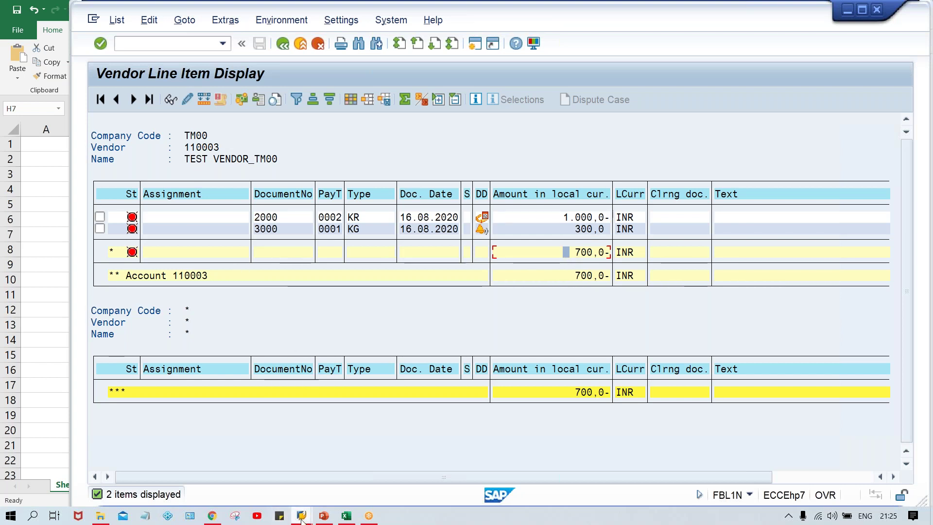
Switch to the vendor invoice session and start the outgoing payment transaction F-53
mouse_move(301, 516)
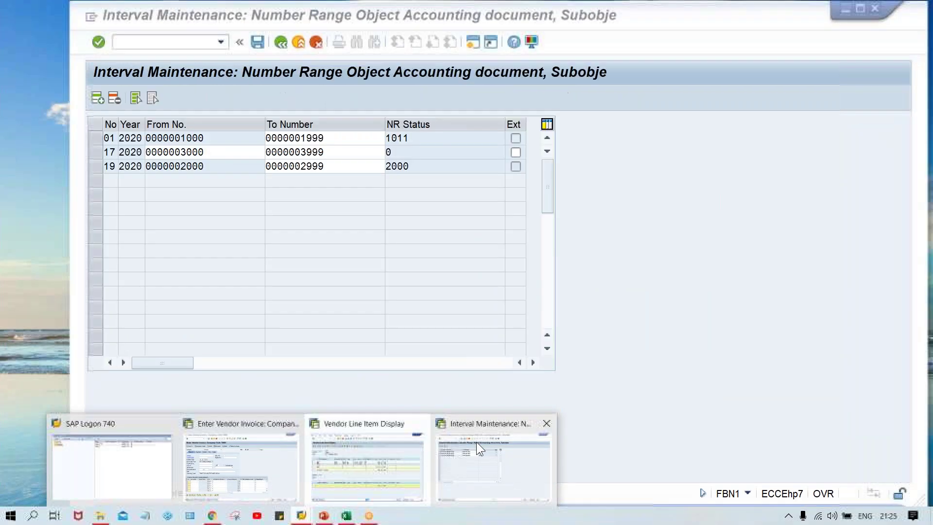
left_click(477, 442)
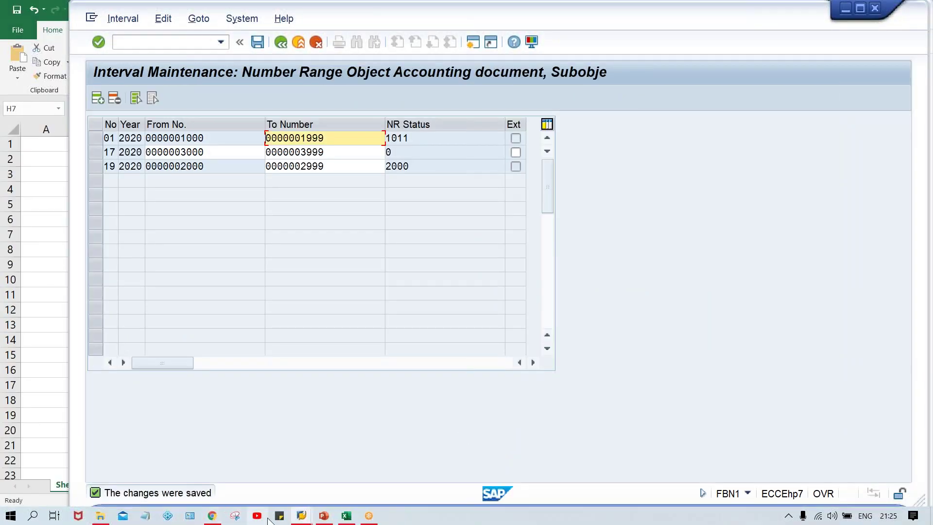
mouse_move(296, 520)
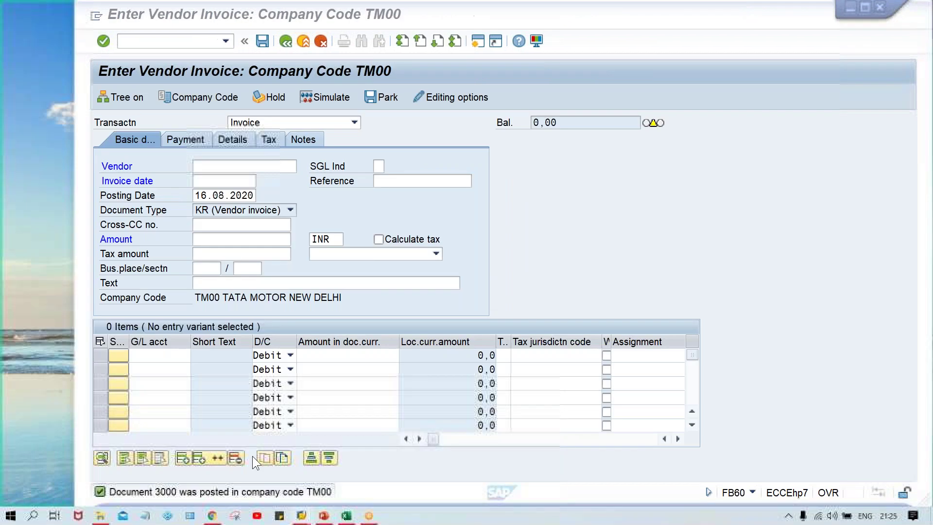
left_click(252, 456)
left_click(180, 41)
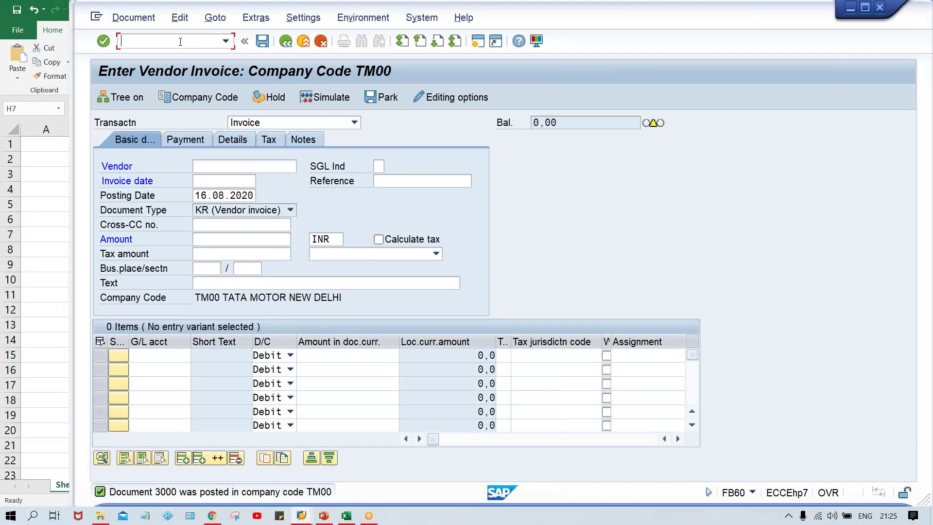
type("/NF")
type("03")
key("Return")
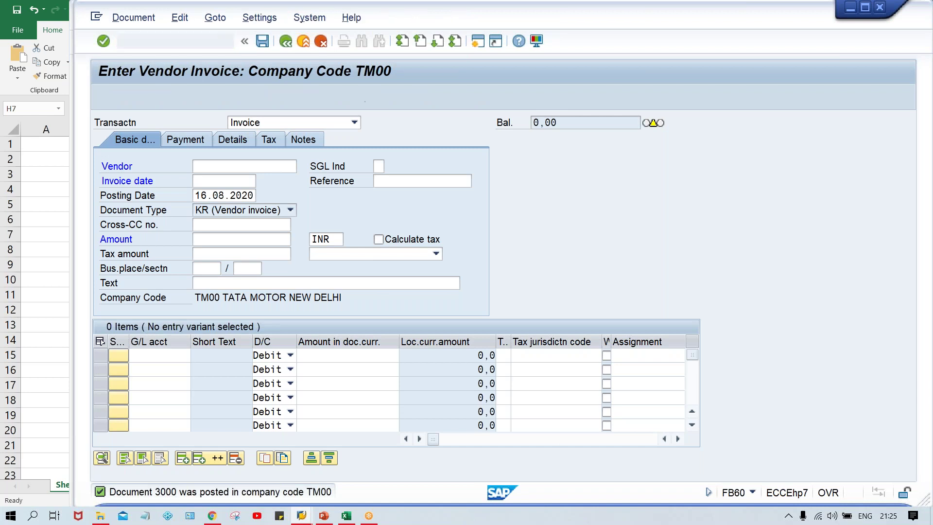
Set the outgoing payment's document date to 16.08.2020 and check its document type
type("16.08")
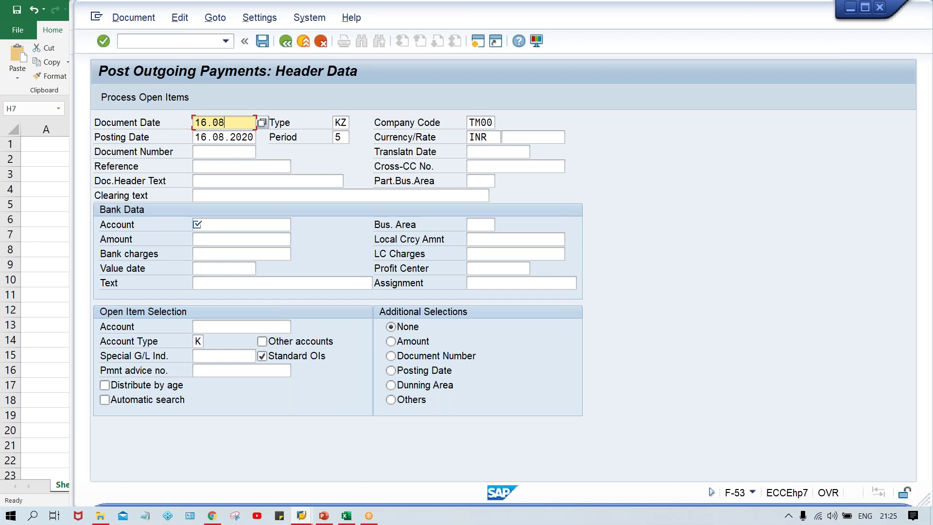
type("2020")
left_click(340, 122)
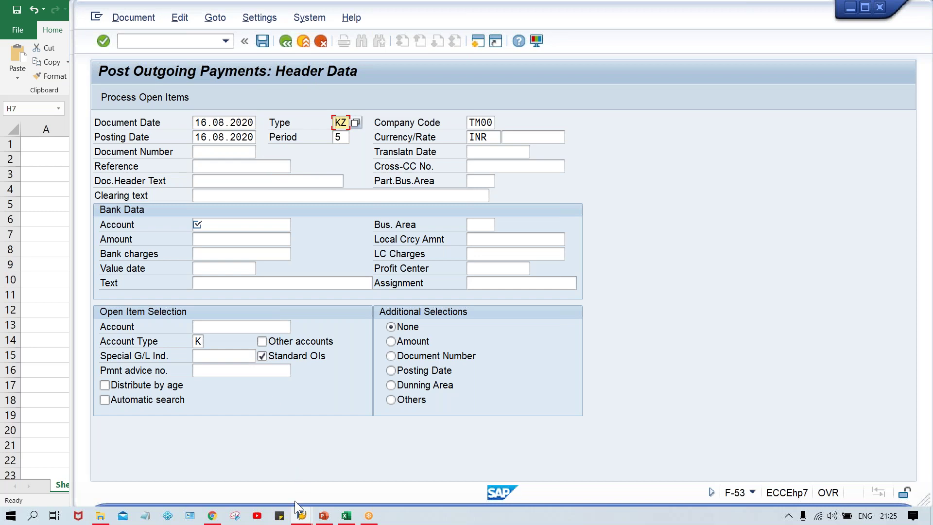
Switch to the number range maintenance session and open the document type configuration with transaction OBA7
mouse_move(301, 516)
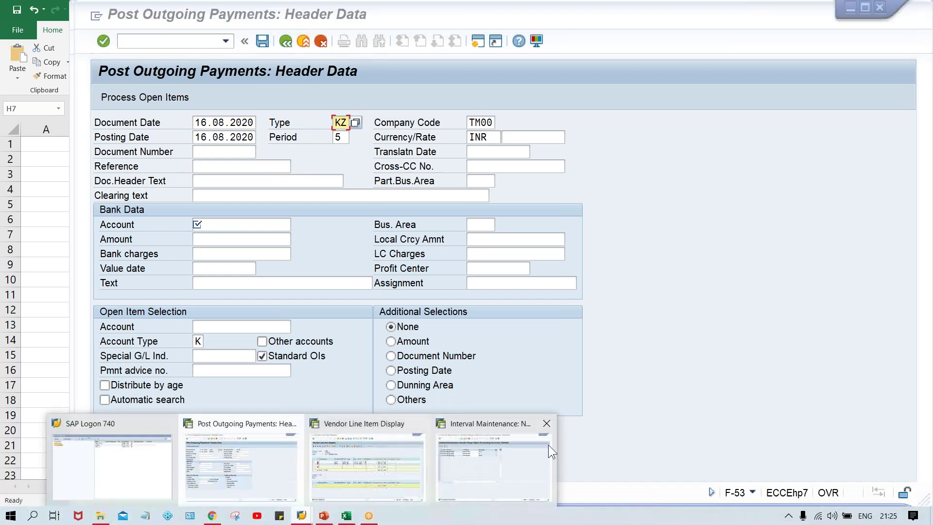
mouse_move(492, 459)
left_click(492, 459)
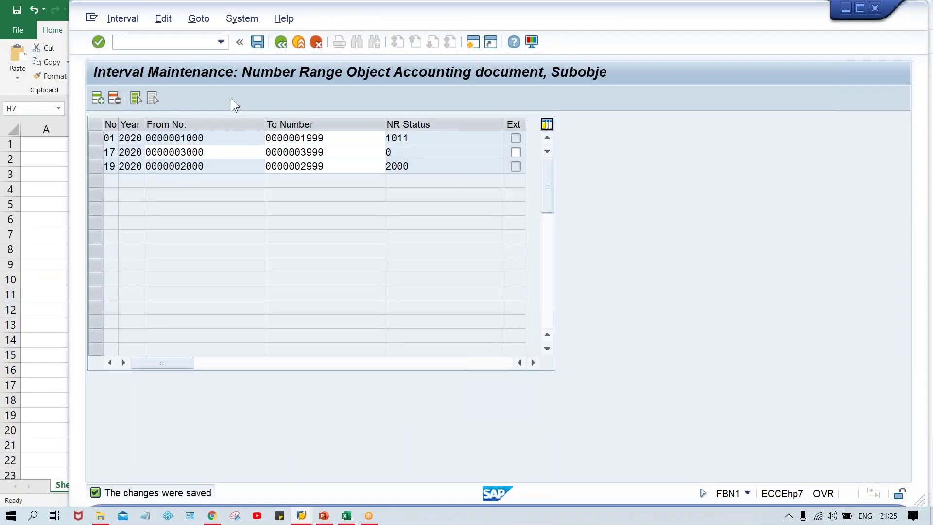
left_click(173, 40)
type("/NOBA7")
key("Return")
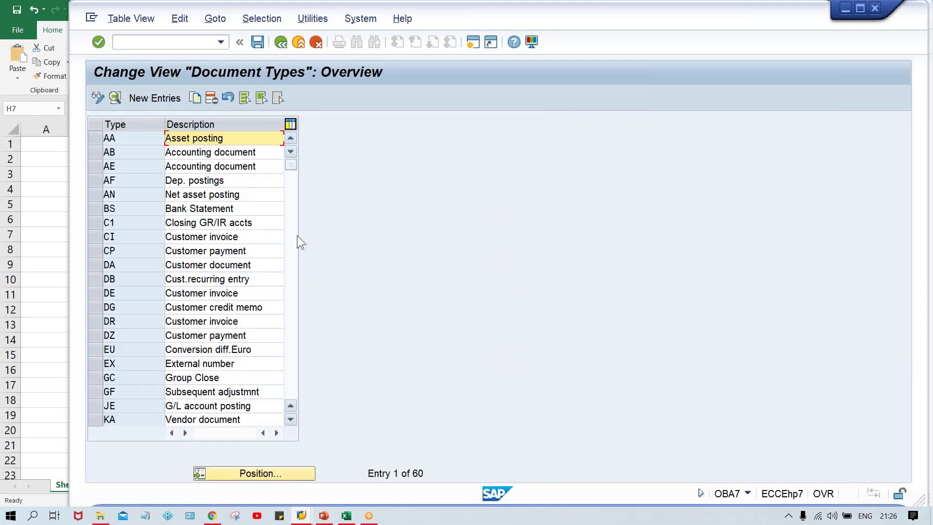
Find document type KZ (Vendor payment), set its number range to 01 and save the change
left_click(258, 474)
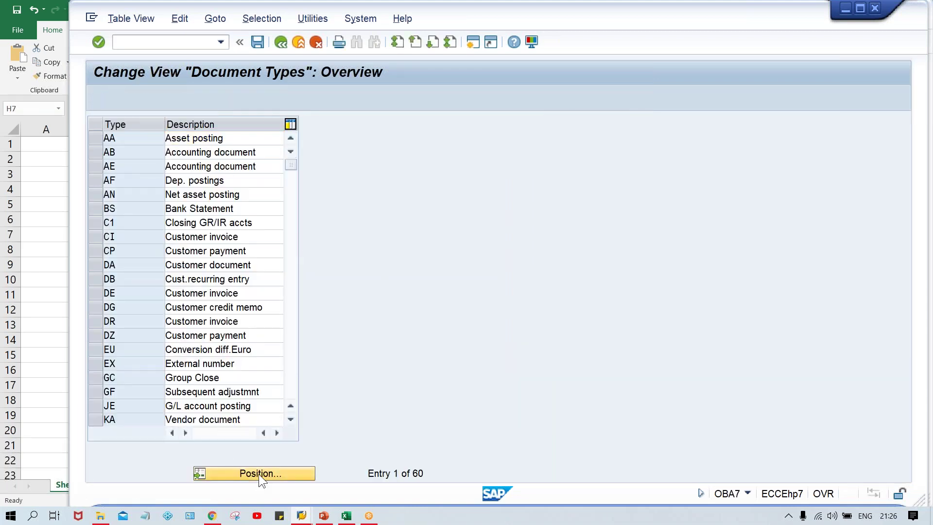
type("KZ")
key("Return")
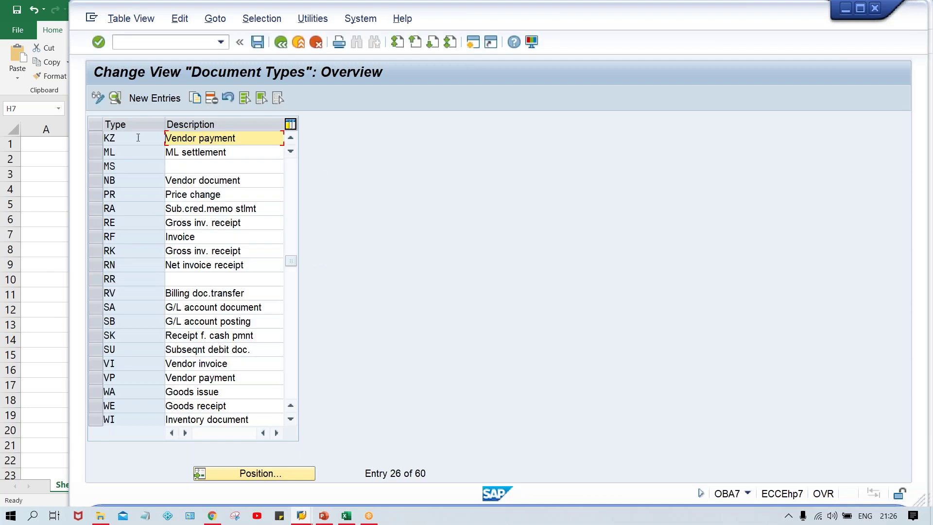
double_click(140, 140)
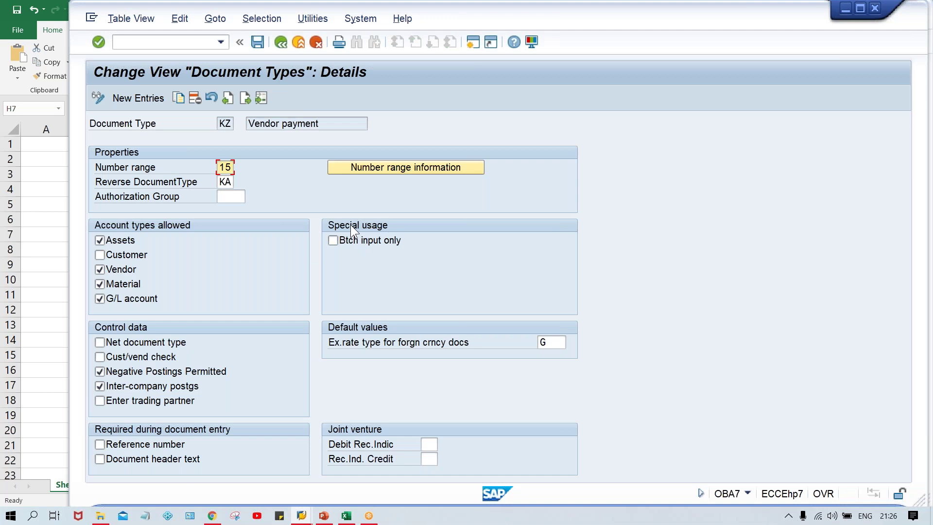
type("01")
key("ctrl+s")
key("Return")
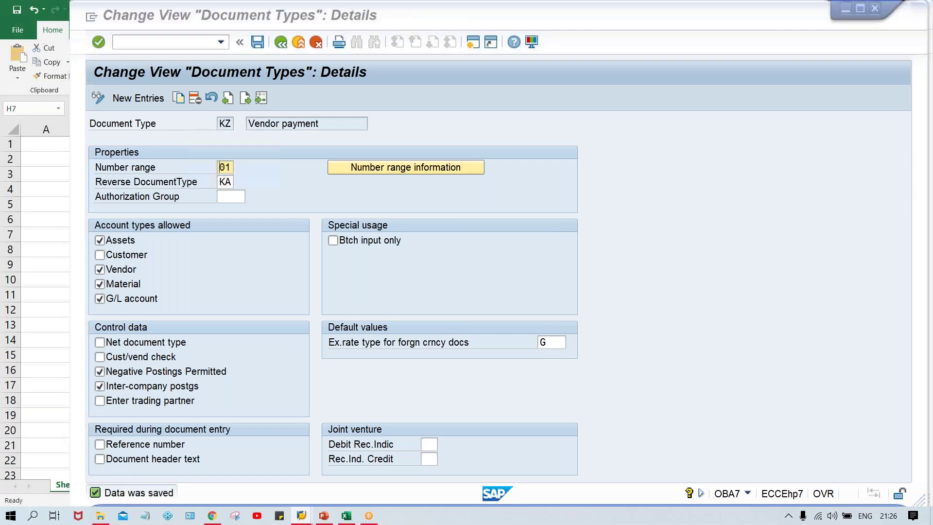
Return to the outgoing payment header and enter bank account 1000 with an amount of 700
key("alt+Tab")
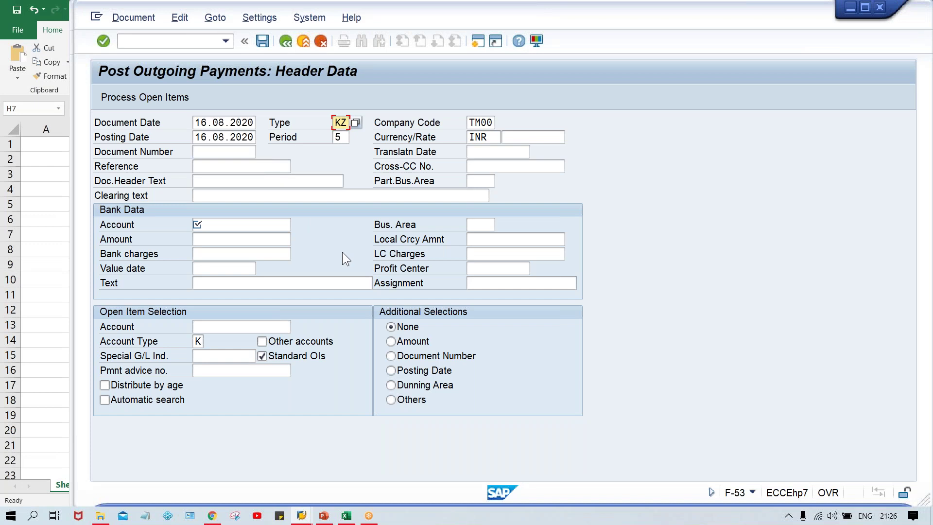
left_click(219, 224)
type("1000")
key("Tab")
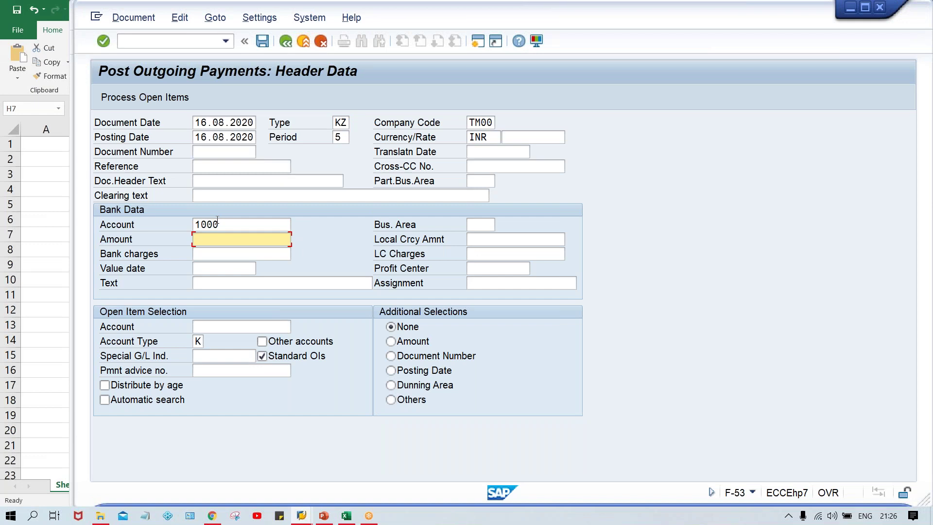
type("700")
key("Tab")
key("Tab")
key("Tab")
key("Tab")
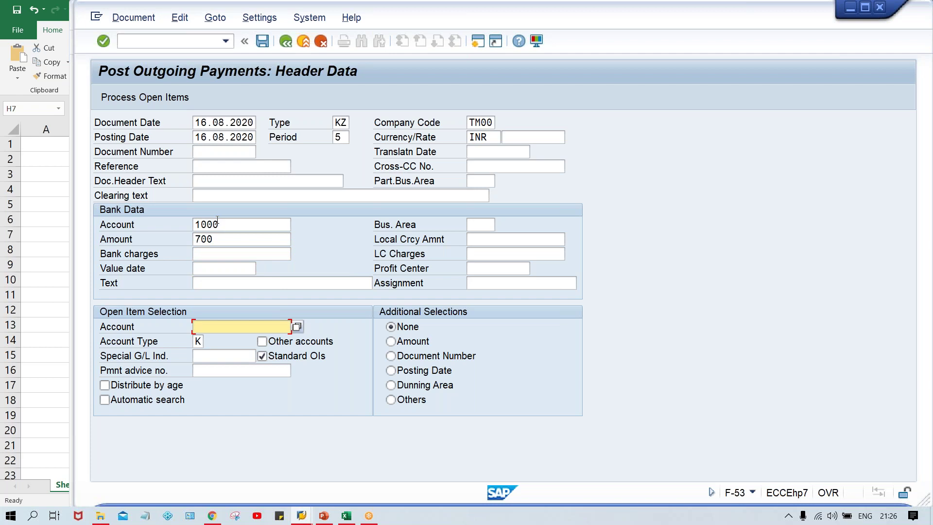
Enter the test vendor's account number in the open item selection
key("BackSpace")
key("Down")
key("Down")
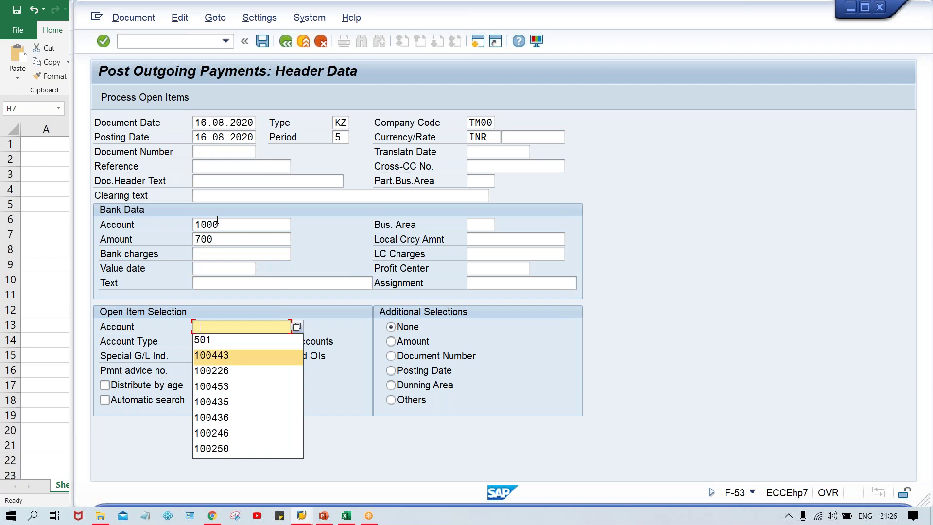
key("Return")
key("BackSpace")
key("BackSpace")
key("BackSpace")
key("BackSpace")
key("BackSpace")
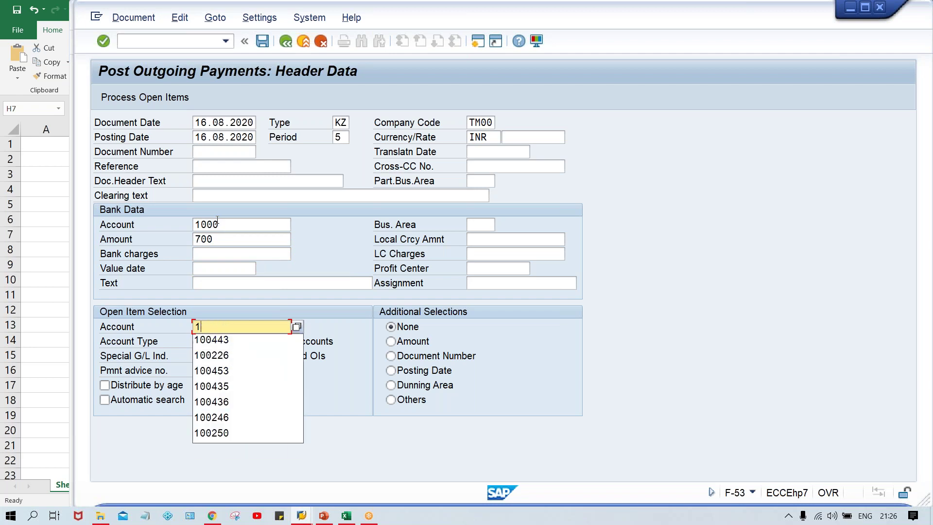
type("10003")
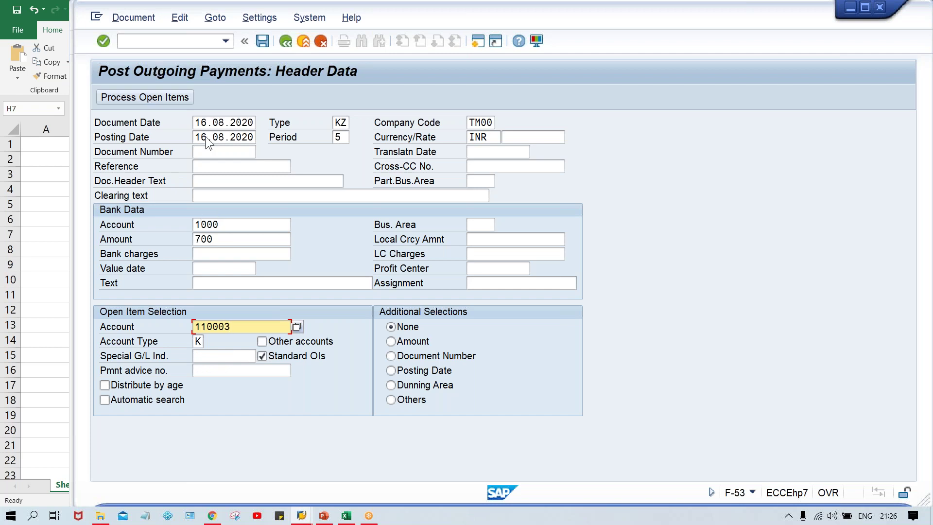
Review the account and the amount entered in the payment's bank data
left_click(231, 224)
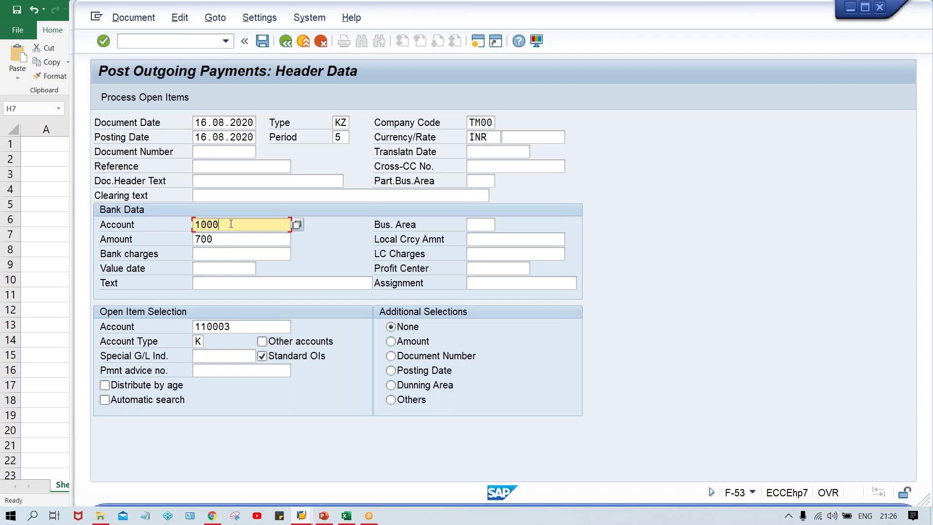
left_click_drag(235, 224, 191, 224)
left_click_drag(230, 242, 169, 245)
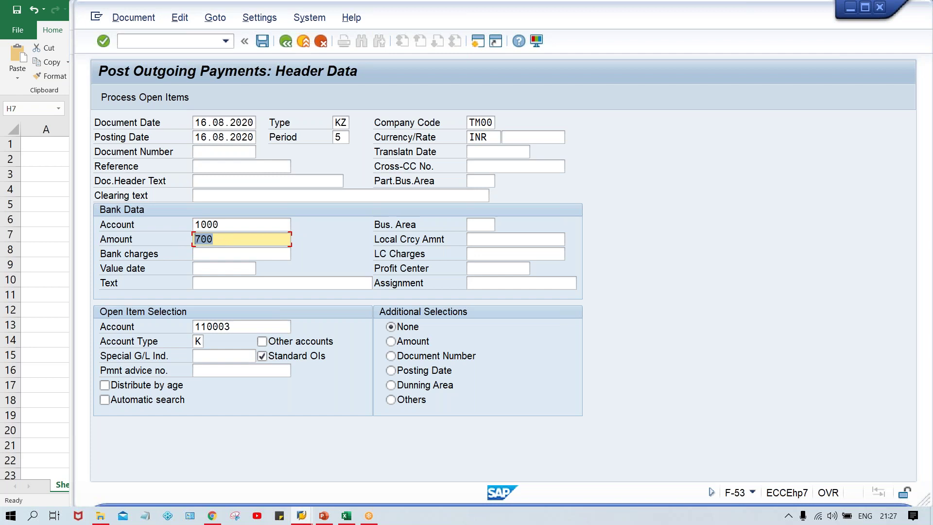
left_click(229, 226)
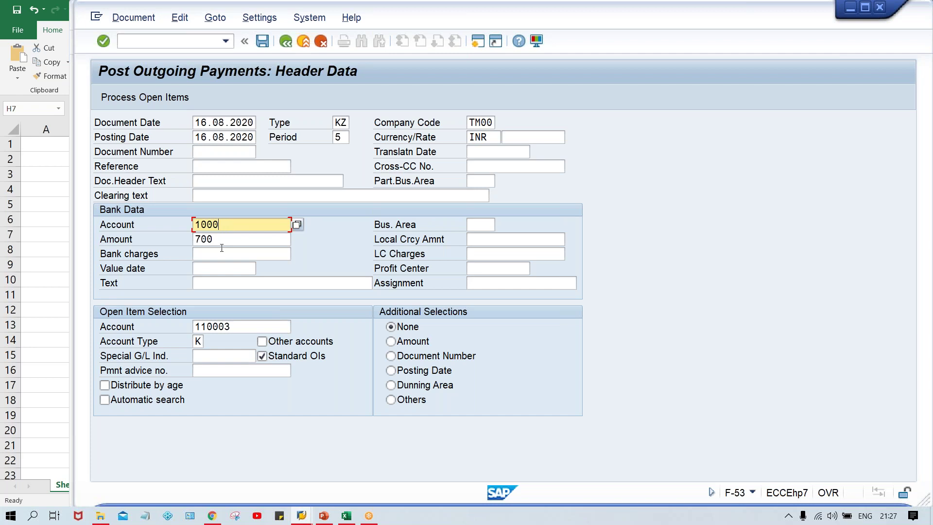
left_click(218, 242)
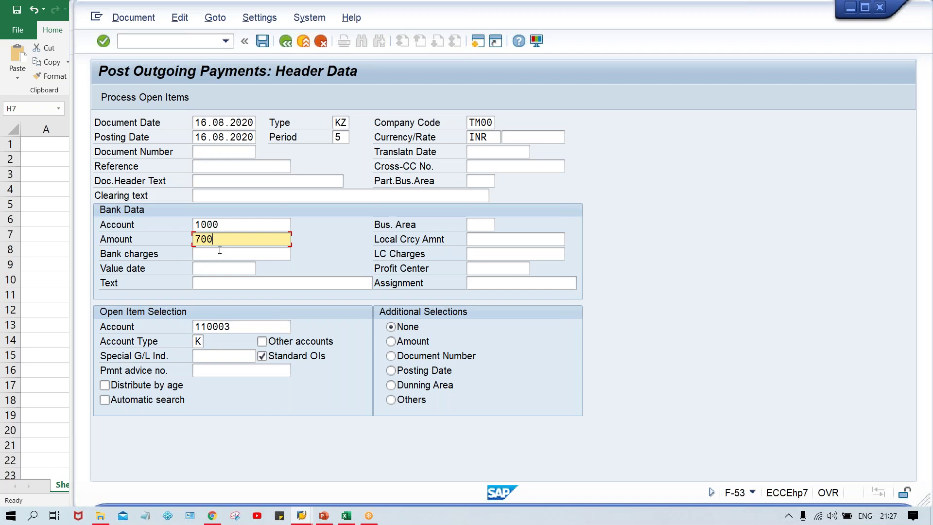
Process the vendor's open items for the payment and compare them with the vendor line item display
key("shift+F4")
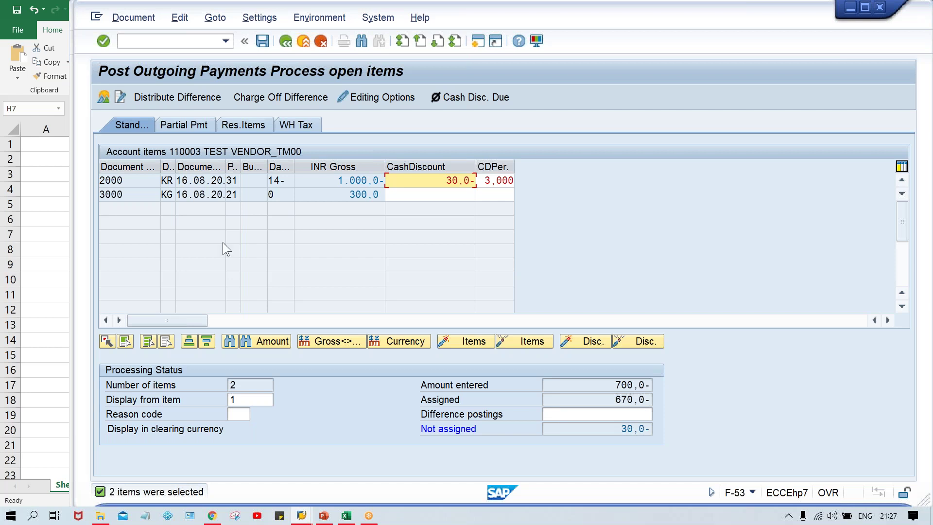
mouse_move(301, 516)
mouse_move(391, 466)
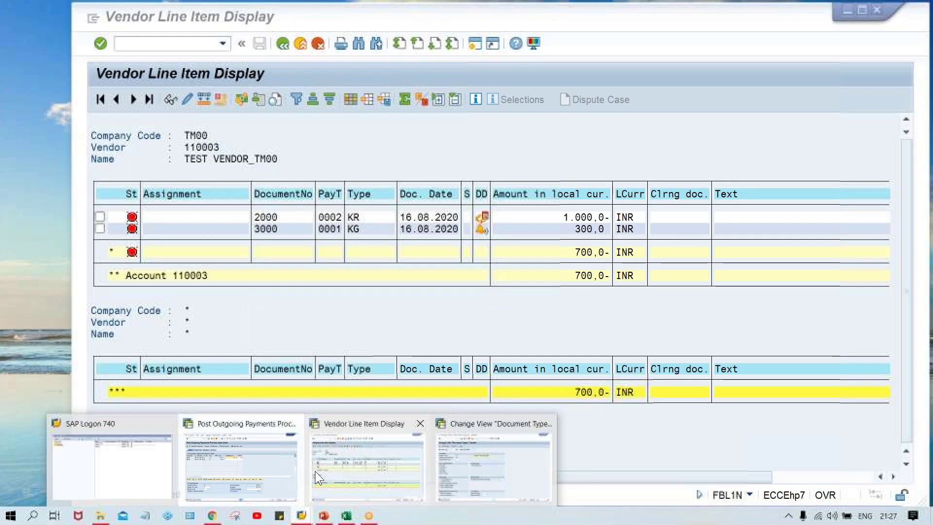
mouse_move(274, 465)
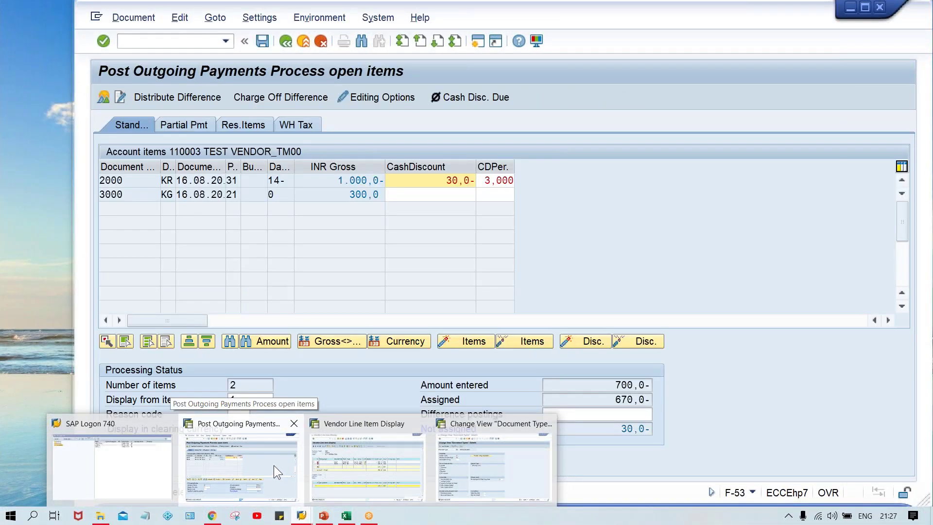
left_click(273, 466)
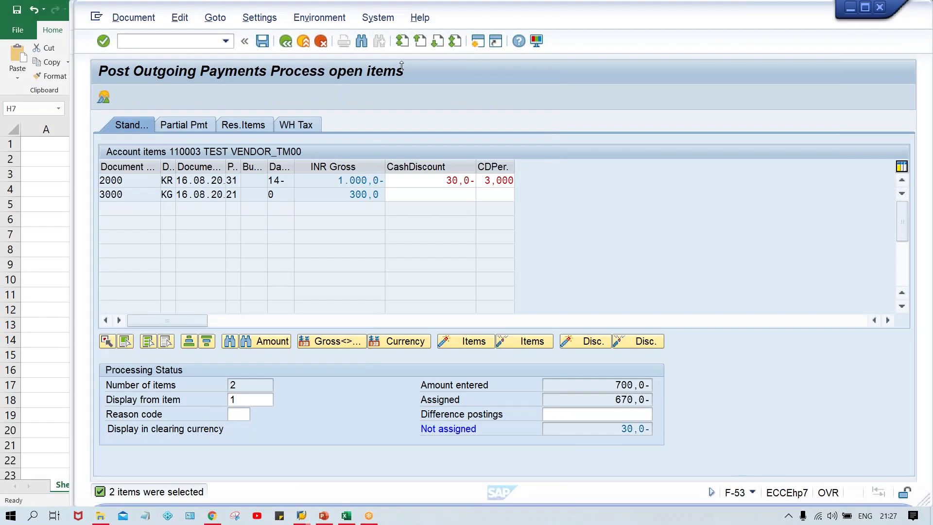
Open a new session with the terms of payment configuration OBB8 and display the details of payment terms 0001
left_click(479, 42)
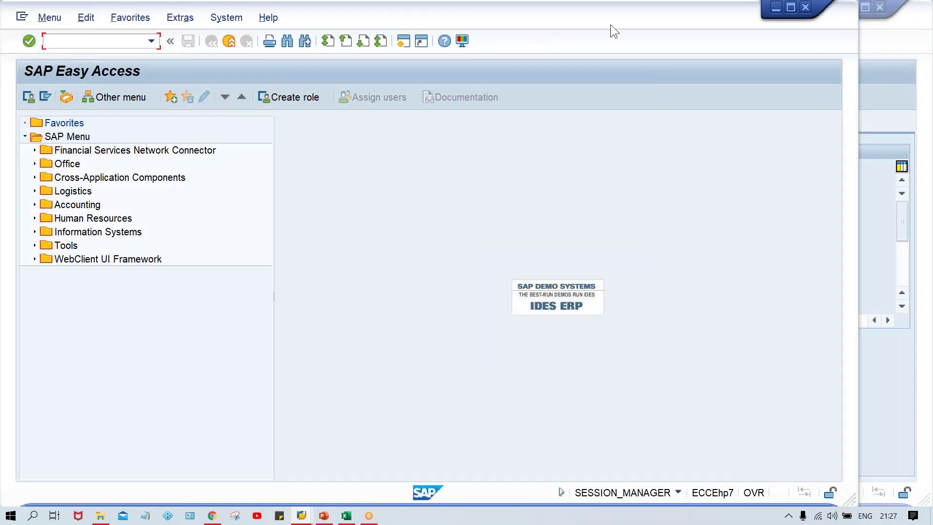
left_click_drag(610, 24, 675, 23)
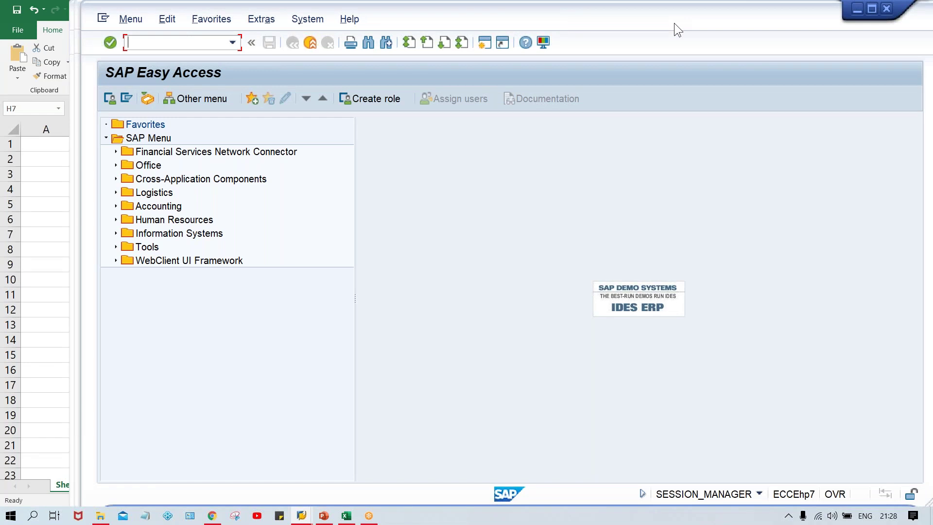
type("OBB8")
key("Return")
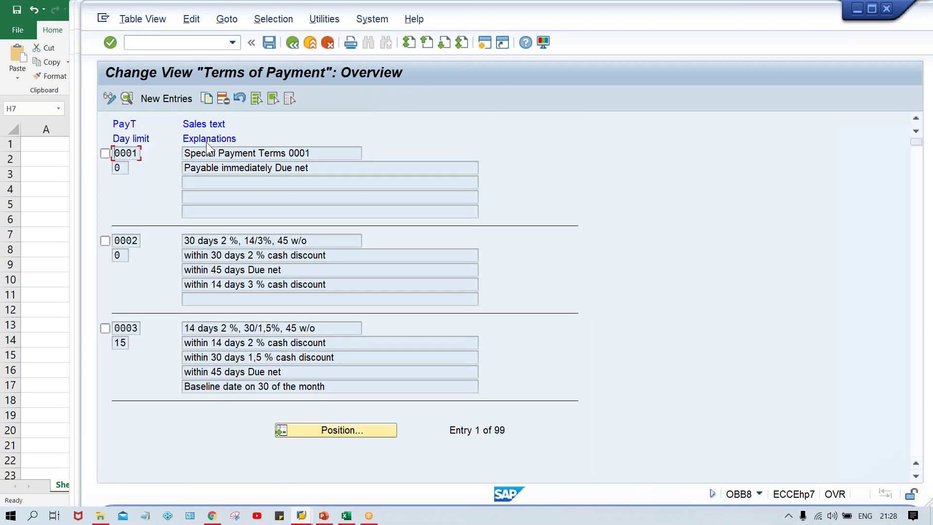
double_click(220, 152)
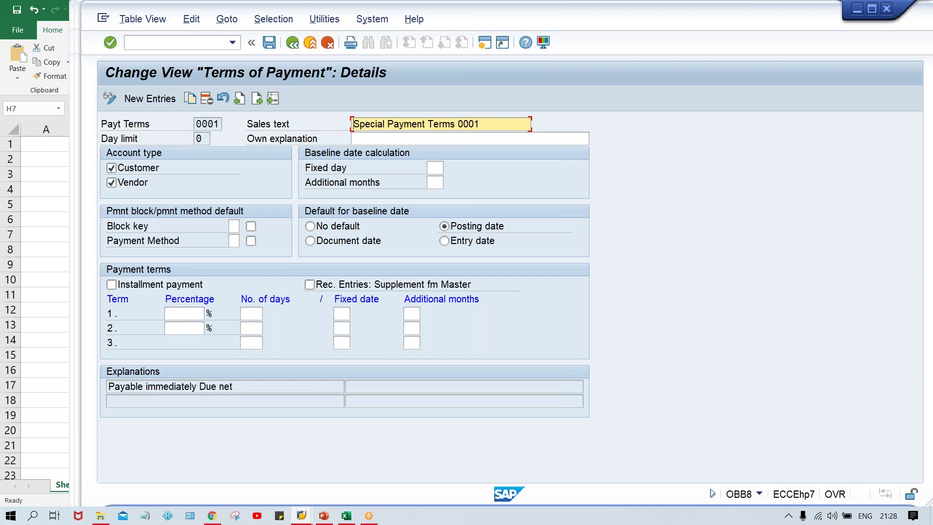
Open the test vendor in XK02 with the company code payment transactions data for company code TM00
left_click(165, 45)
type("/NOB")
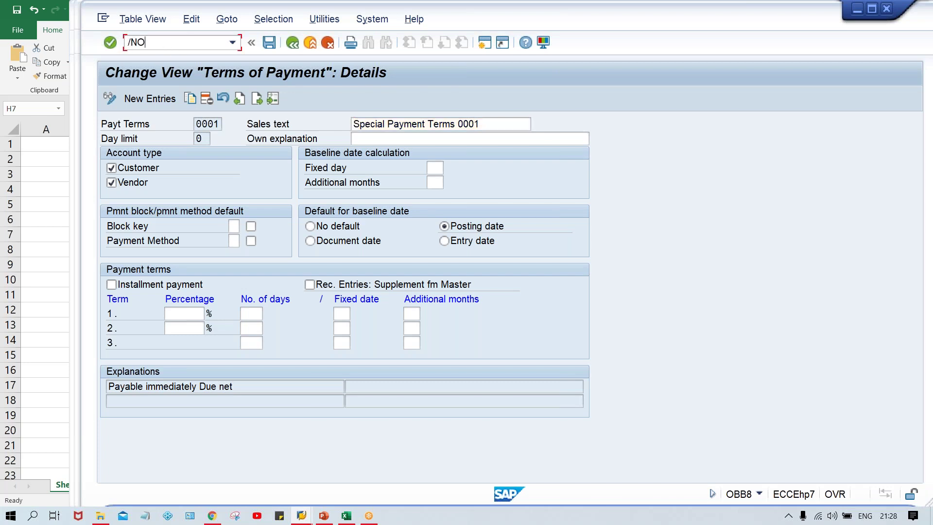
key("BackSpace")
key("BackSpace")
type("XK02")
key("Return")
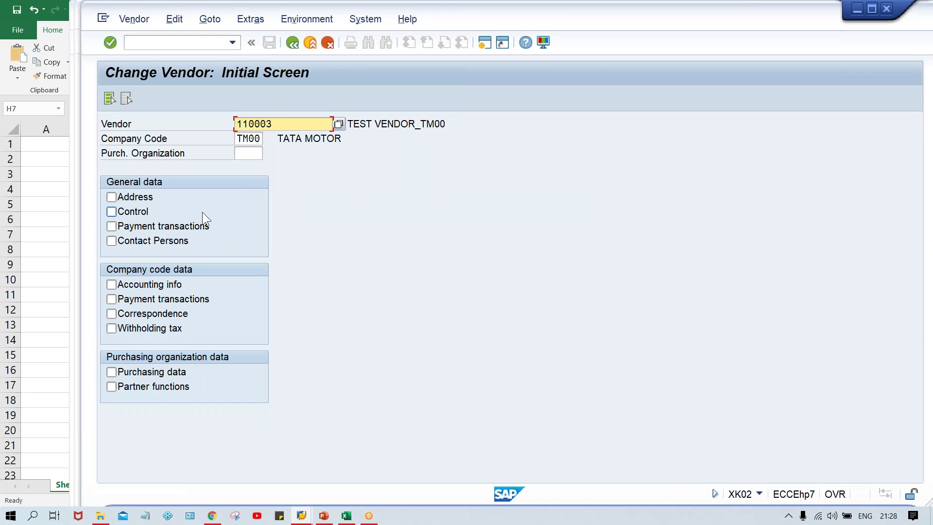
left_click(171, 302)
key("Return")
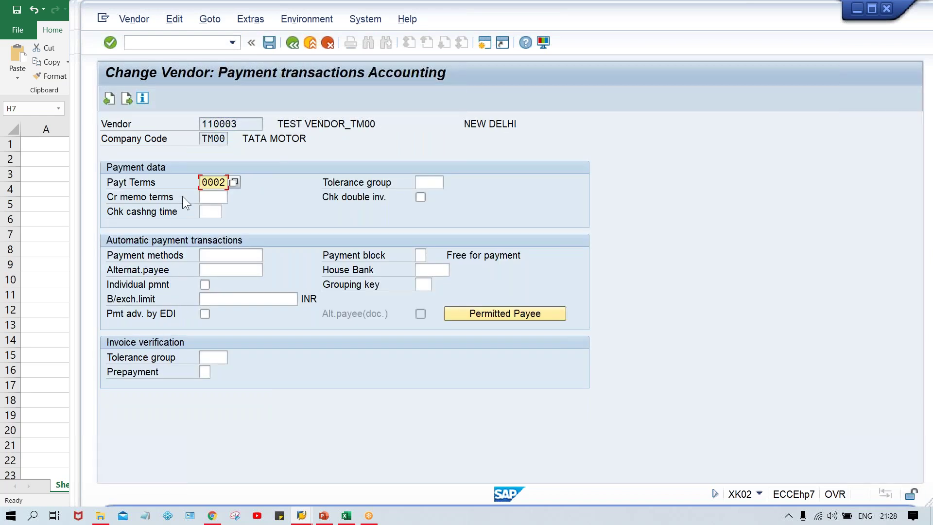
Set the vendor's payment terms to 0001 and save the vendor master record
type("2")
type("0")
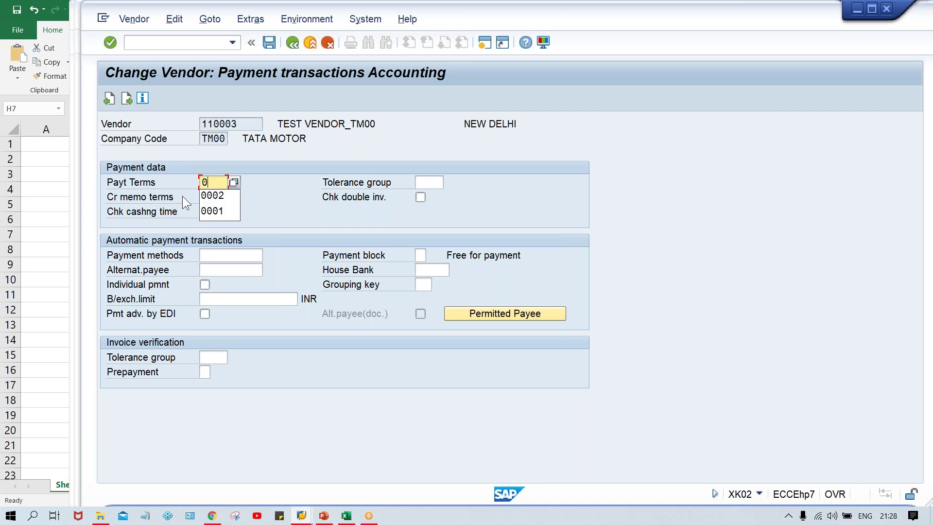
key("Down")
key("Down")
key("Return")
key("Return")
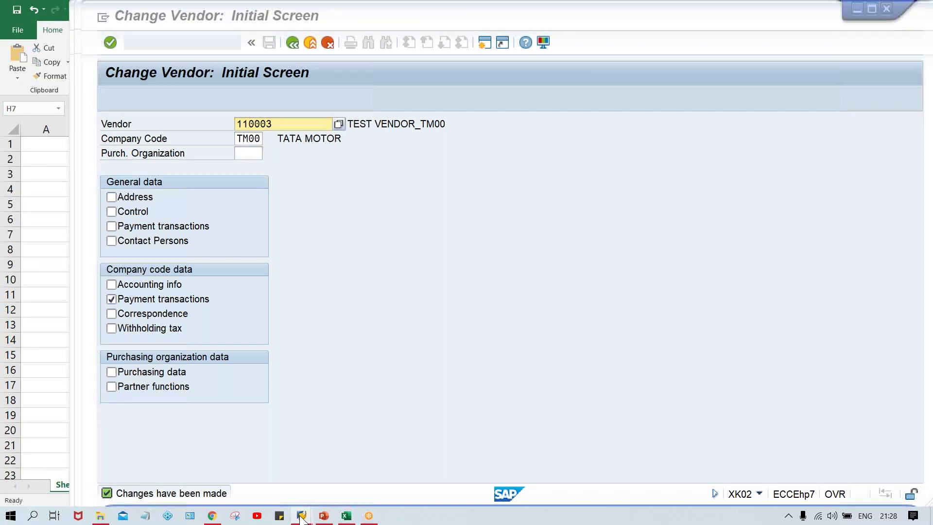
Return to the outgoing payment session and restart F-53 with document date 16.08.2020
mouse_move(302, 516)
mouse_move(344, 463)
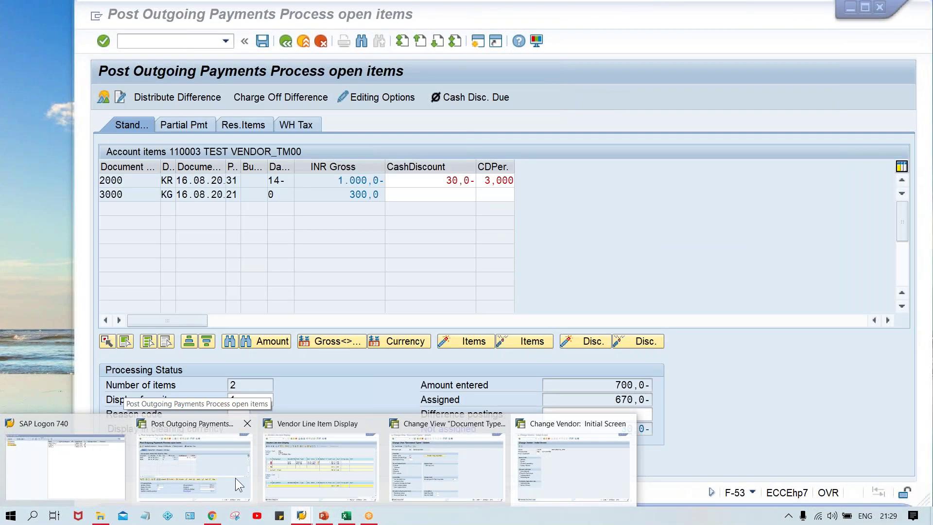
left_click(236, 478)
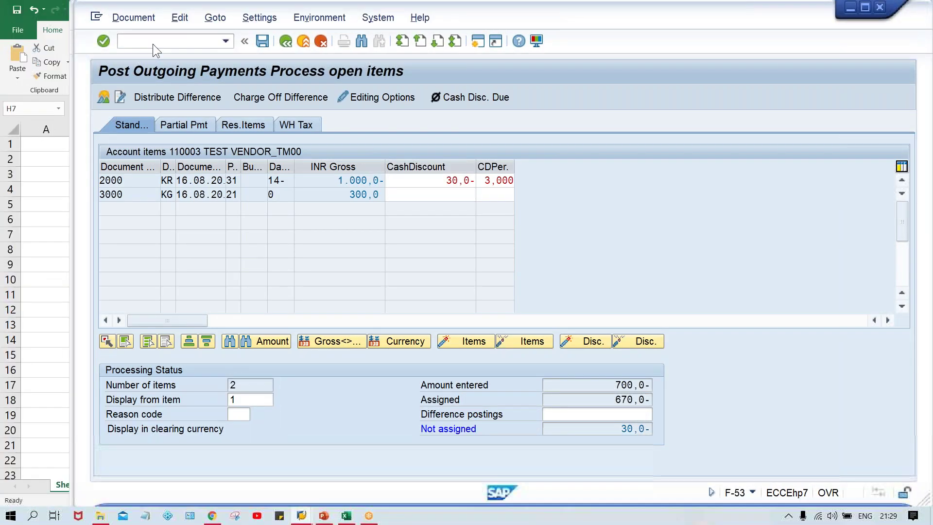
type("/NF")
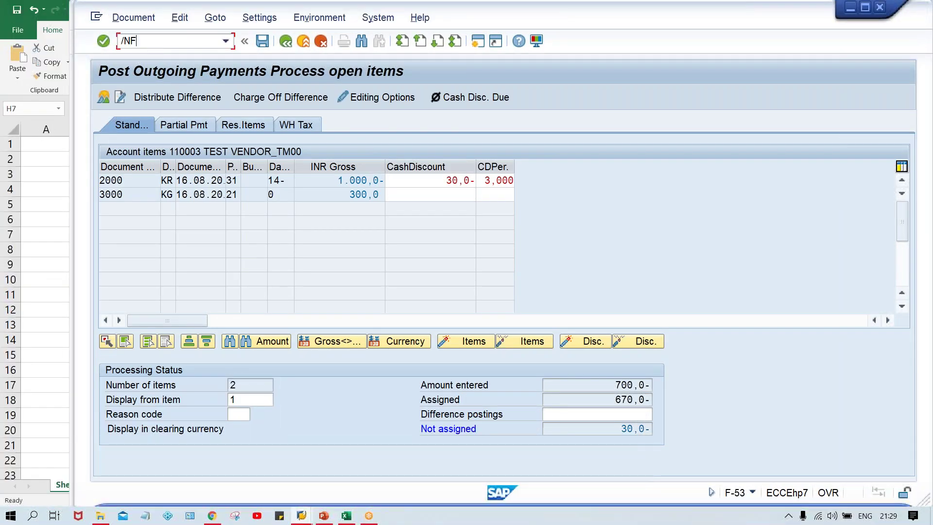
type("-53")
key("Return")
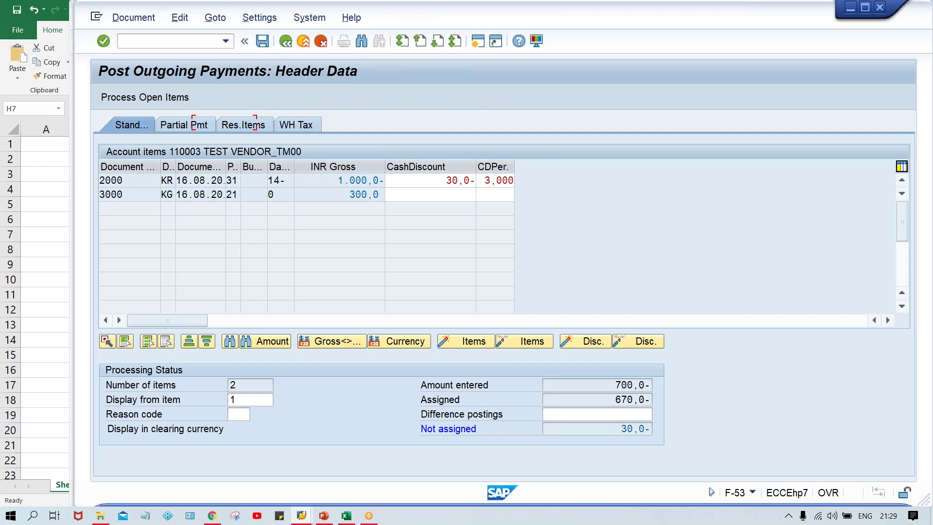
key("Down")
key("Tab")
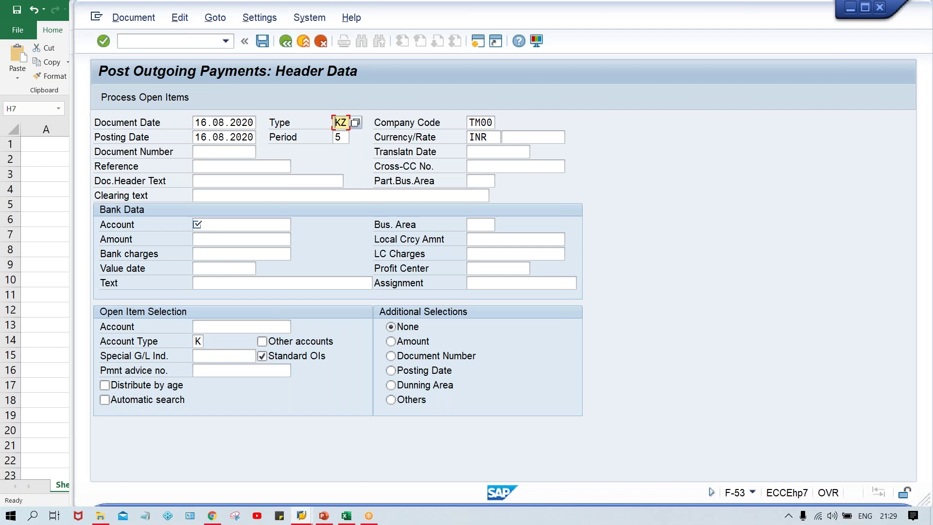
Enter the bank G/L account and the amount 700 in the payment's bank data
left_click(251, 226)
key("Down")
key("Return")
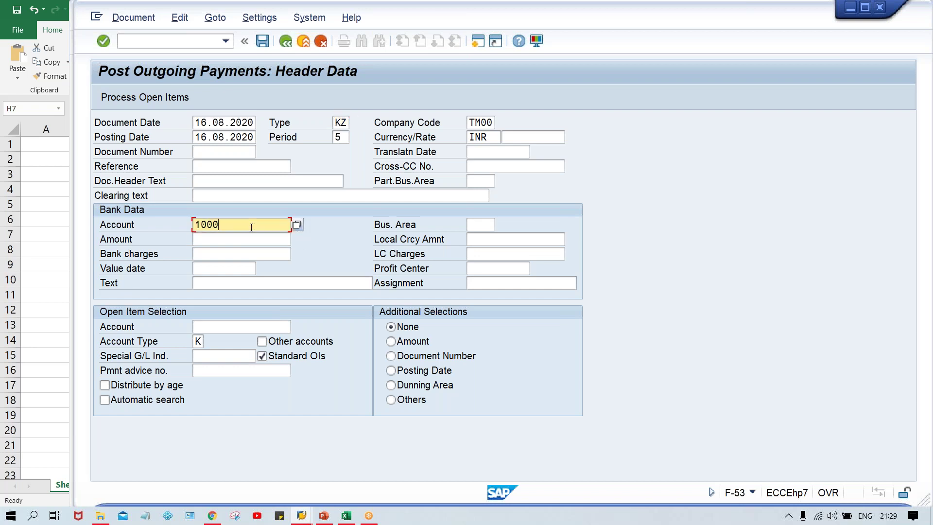
key("Tab")
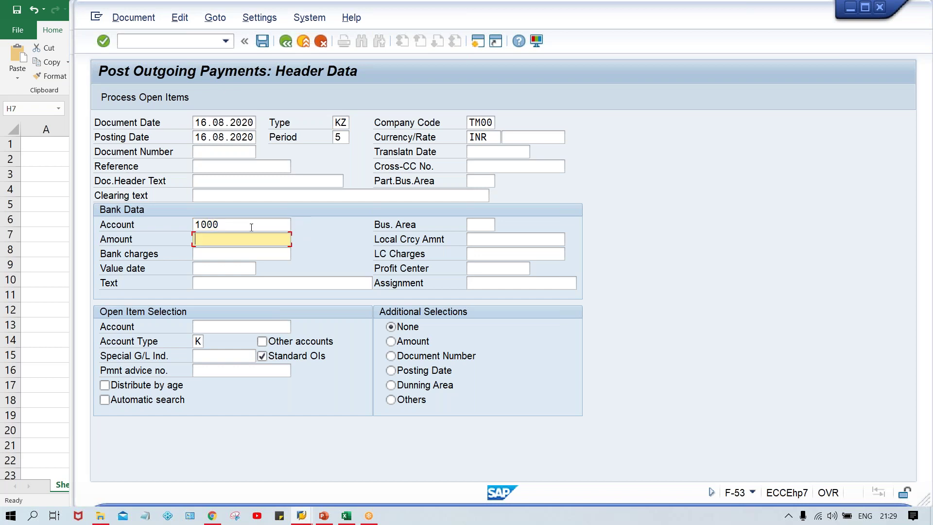
key("Down")
key("Return")
Enter the test vendor's account in the open item selection and process its open items
key("Tab")
key("Tab")
key("Tab")
key("Tab")
key("Down")
key("Return")
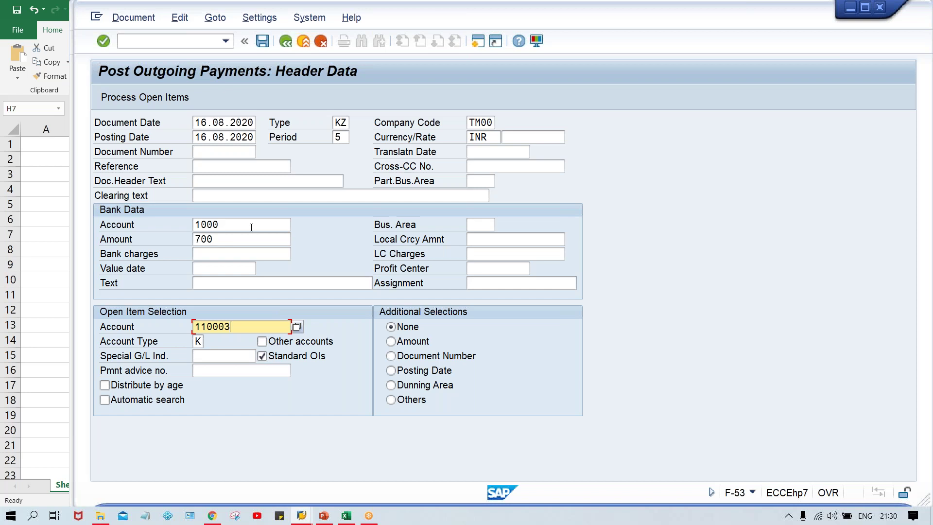
key("Return")
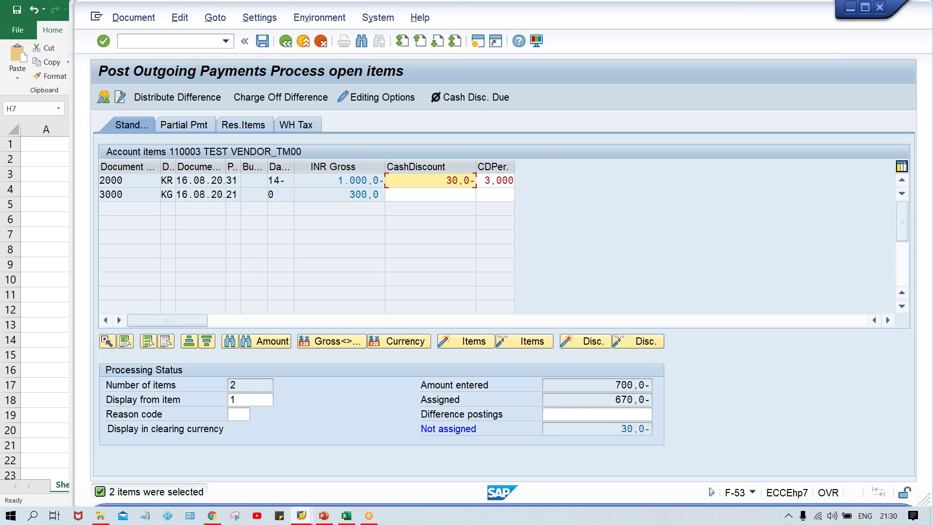
Check the payment terms saved in the vendor's company code payment transactions, then close the record by saving
left_click(300, 517)
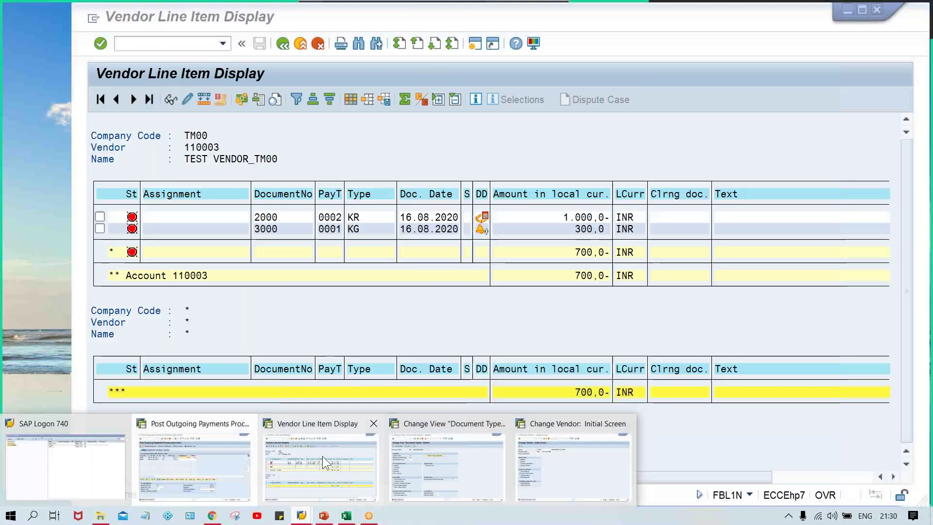
left_click(573, 467)
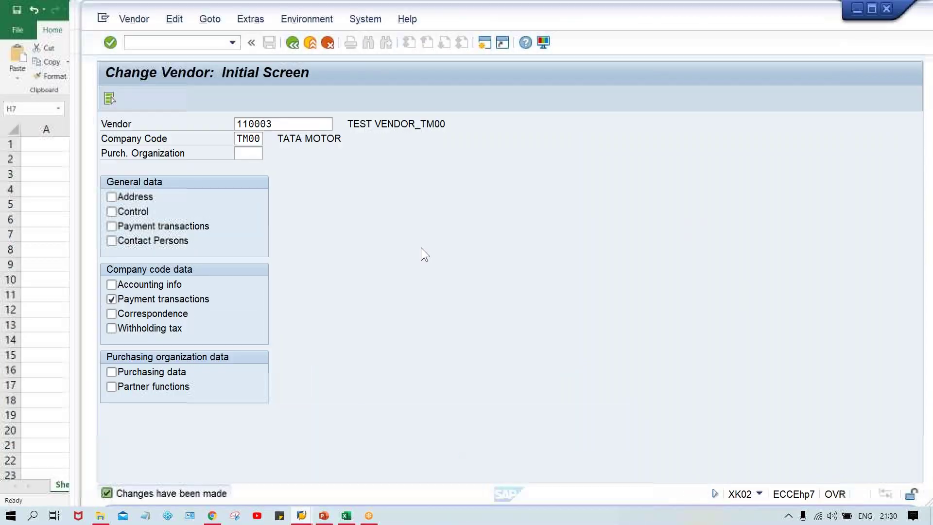
key("Return")
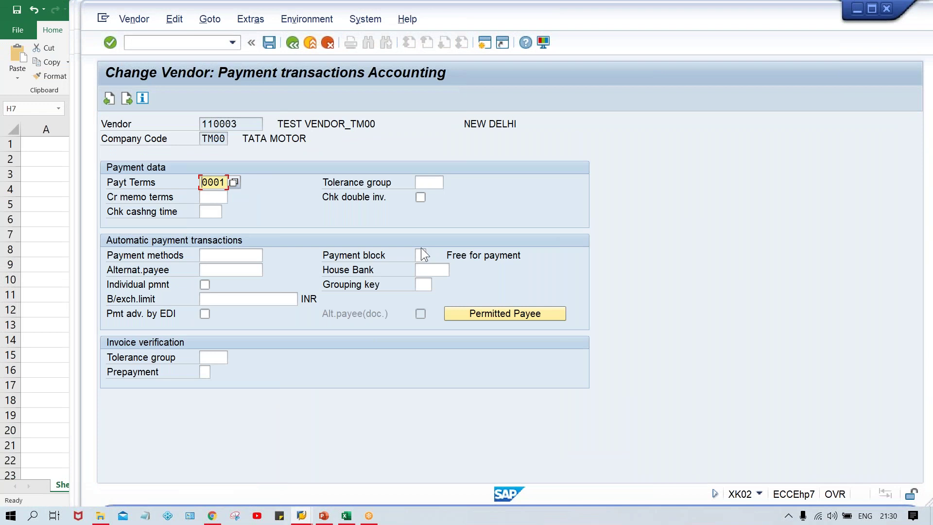
key("ctrl+s")
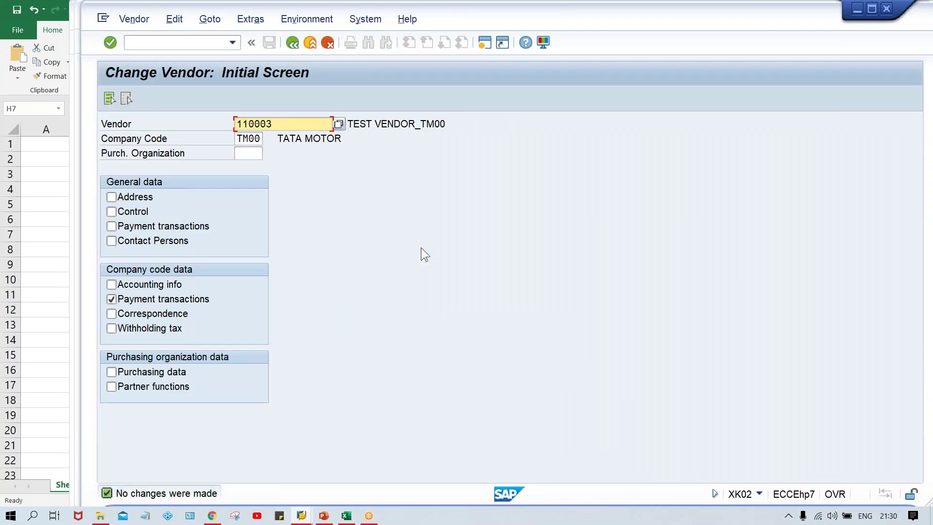
Switch back to the outgoing payment session and start F-53 afresh with document date 16.08.2020
key("alt+Tab")
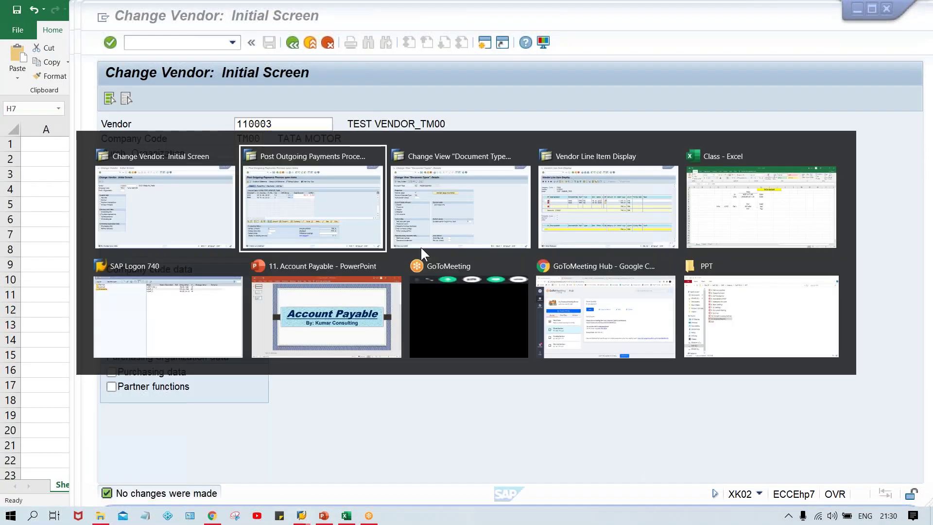
key("alt+Tab")
key("alt+shift+Tab")
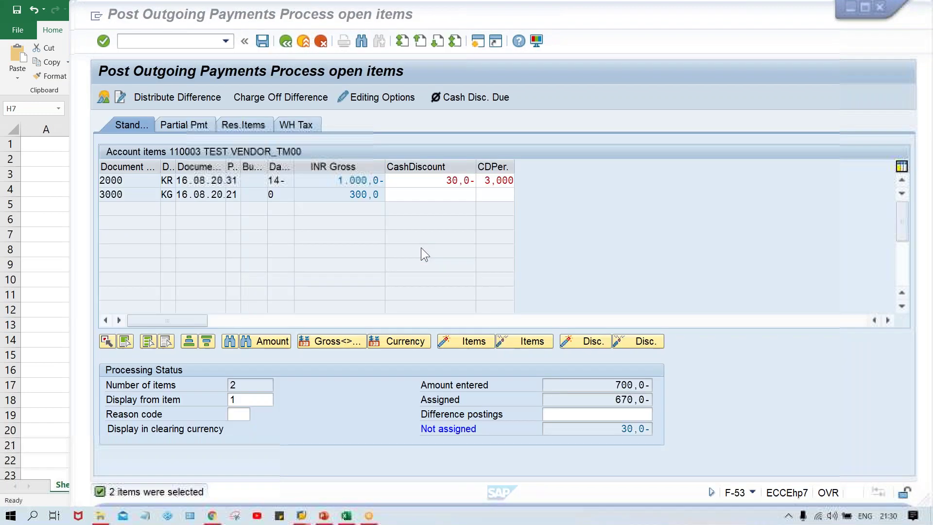
left_click(203, 39)
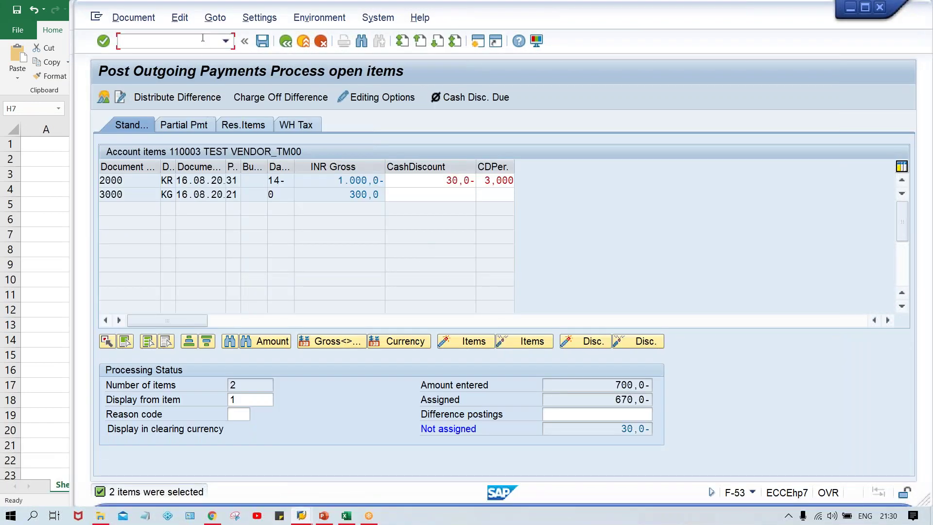
type("/NF-53")
key("Return")
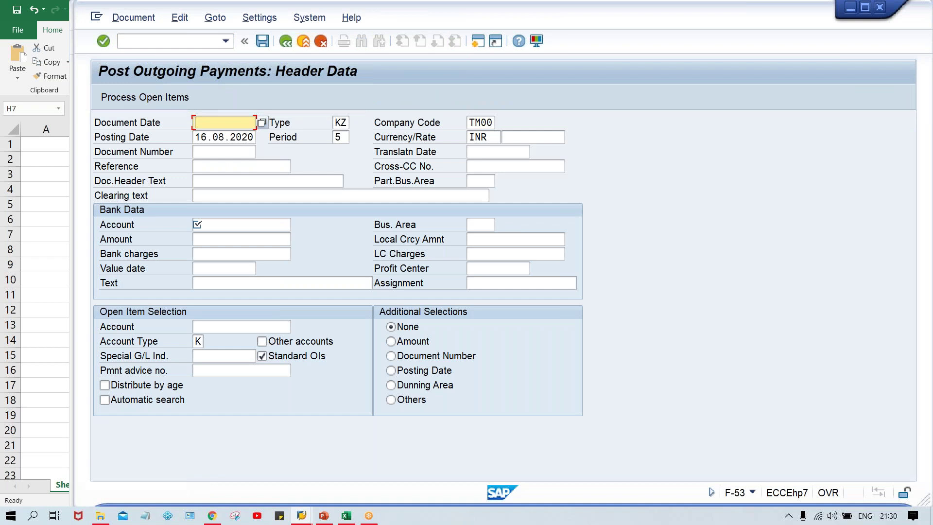
key("BackSpace")
left_click(232, 136)
Fill the new payment's bank data with the bank G/L account and an amount of 700
left_click(211, 225)
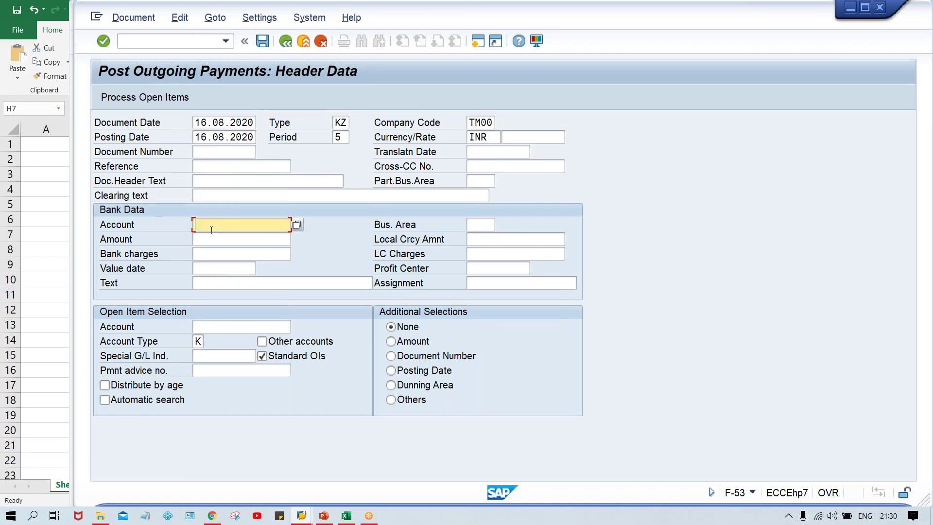
key("BackSpace")
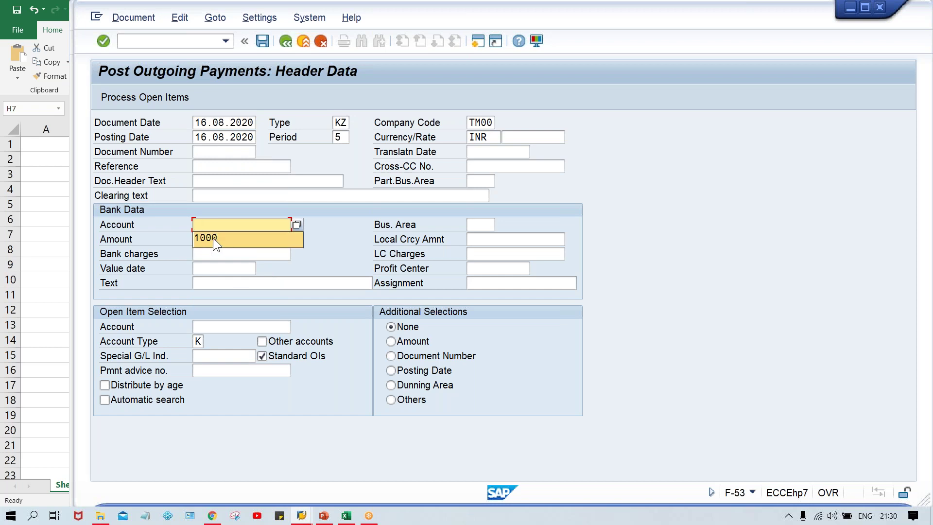
left_click(215, 238)
left_click(201, 239)
key("BackSpace")
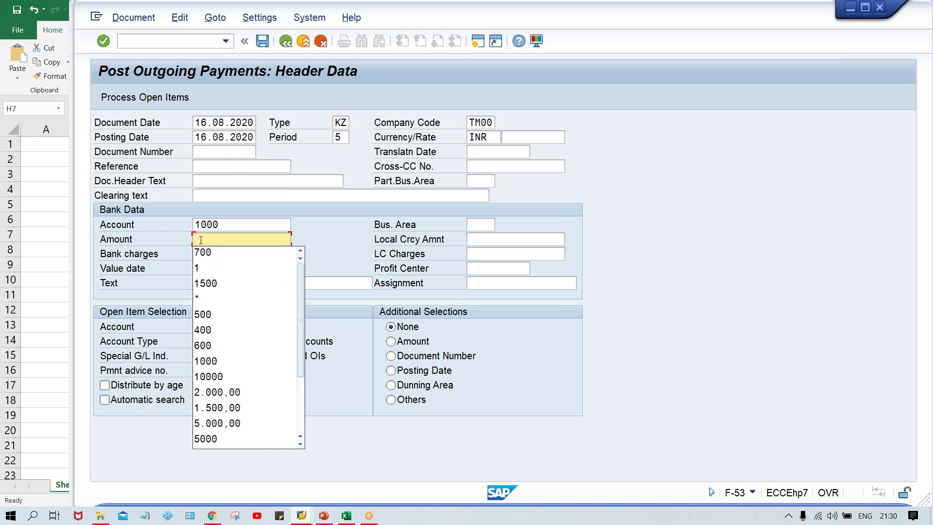
left_click(205, 256)
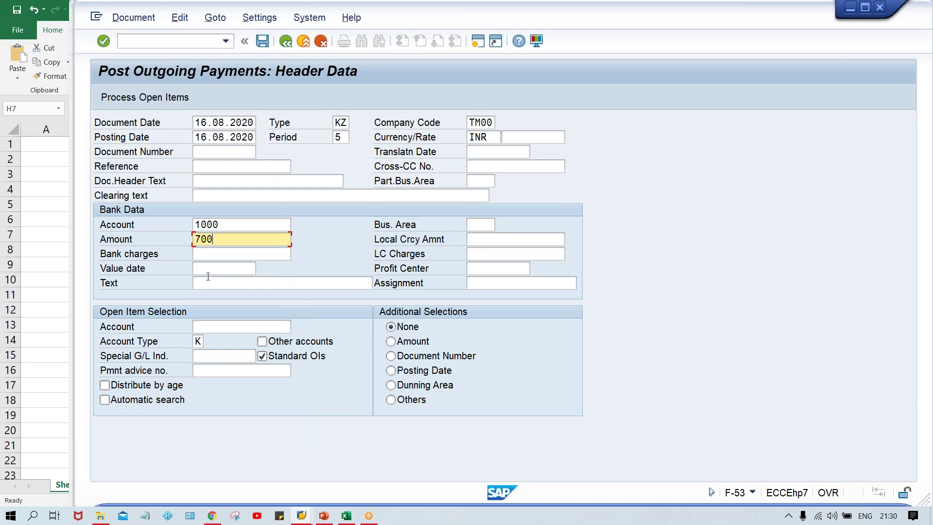
Select the test vendor's account for the new payment and load its open items
left_click(218, 326)
key("BackSpace")
left_click(209, 338)
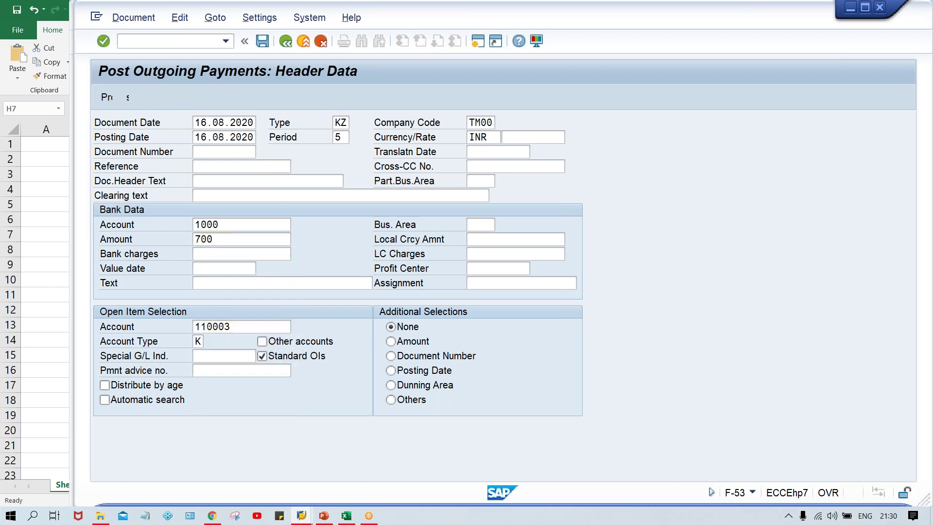
key("Return")
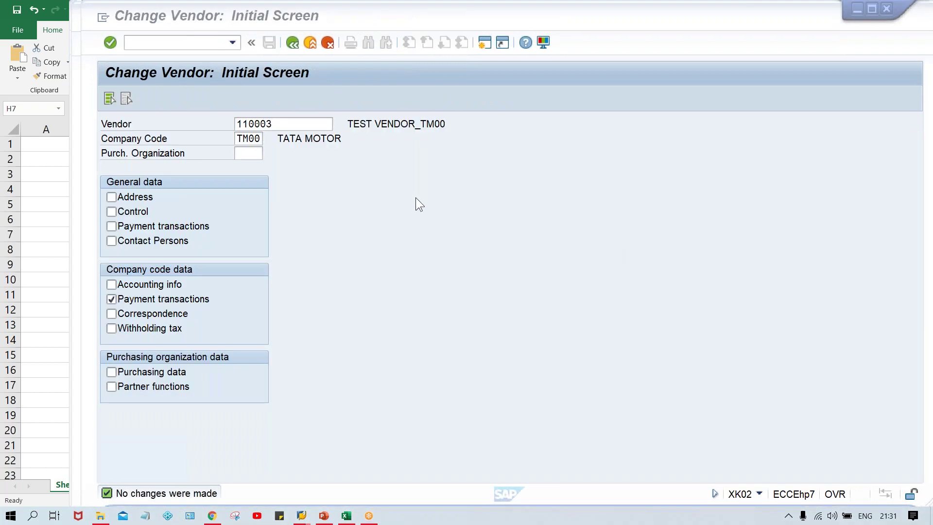
Reopen the vendor's company code payment transactions, re-enter payment terms 0001 and save
left_click(416, 197)
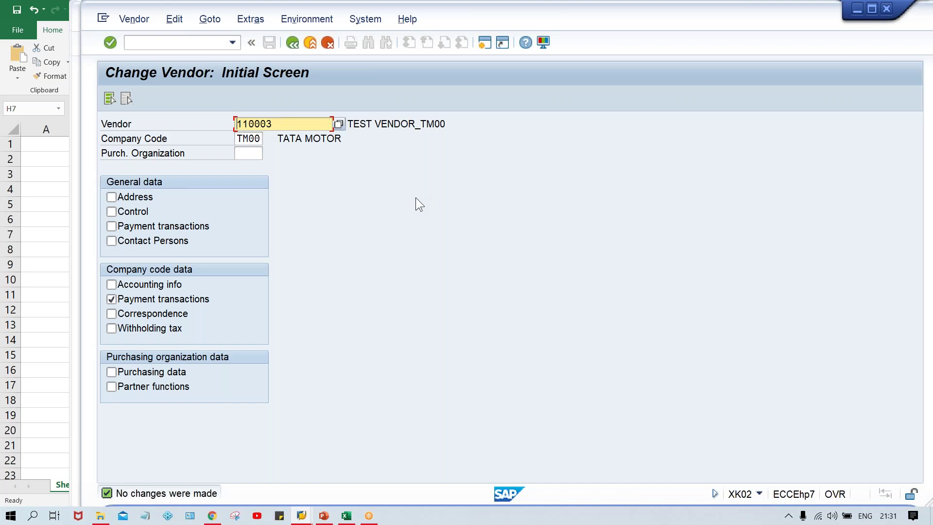
key("Return")
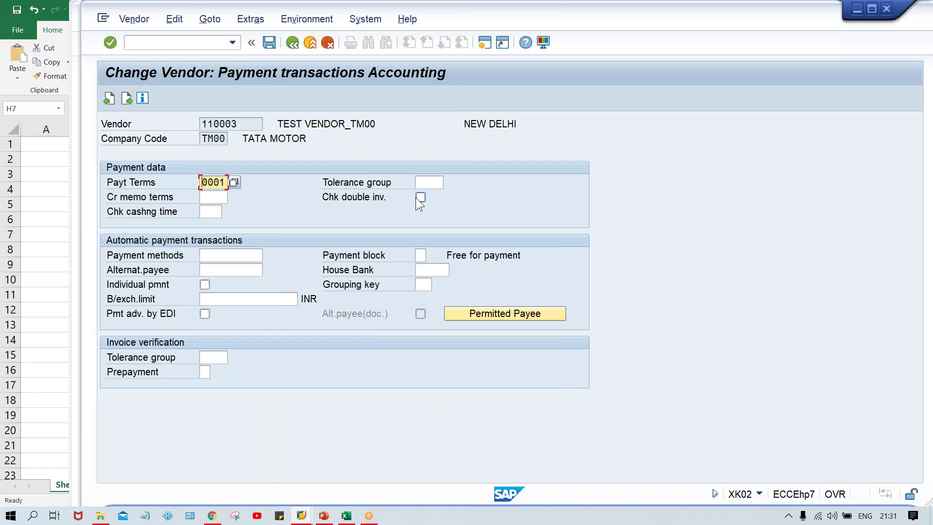
key("BackSpace")
type("2")
key("BackSpace")
type("1")
key("ctrl+s")
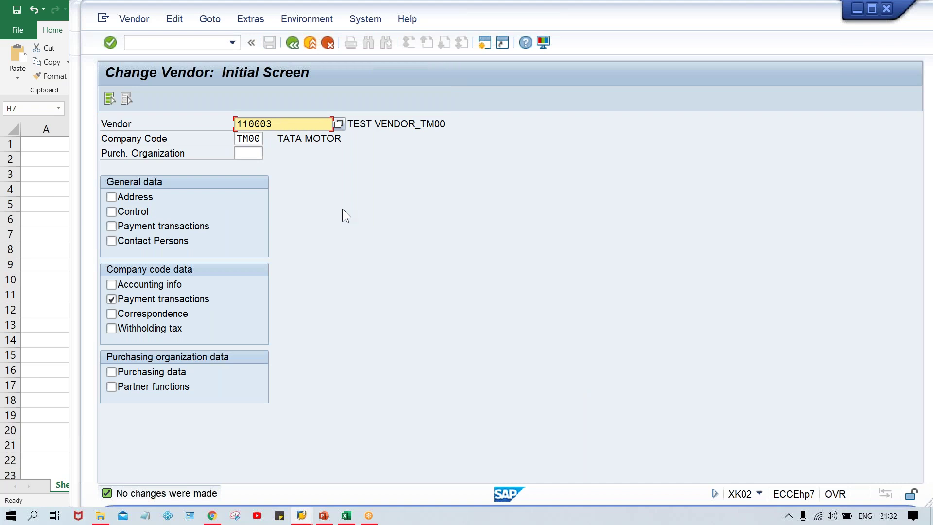
Open the vendor's 1.000,0 INR invoice line item from the line item display, change its payment terms to 0001 and save
mouse_move(302, 517)
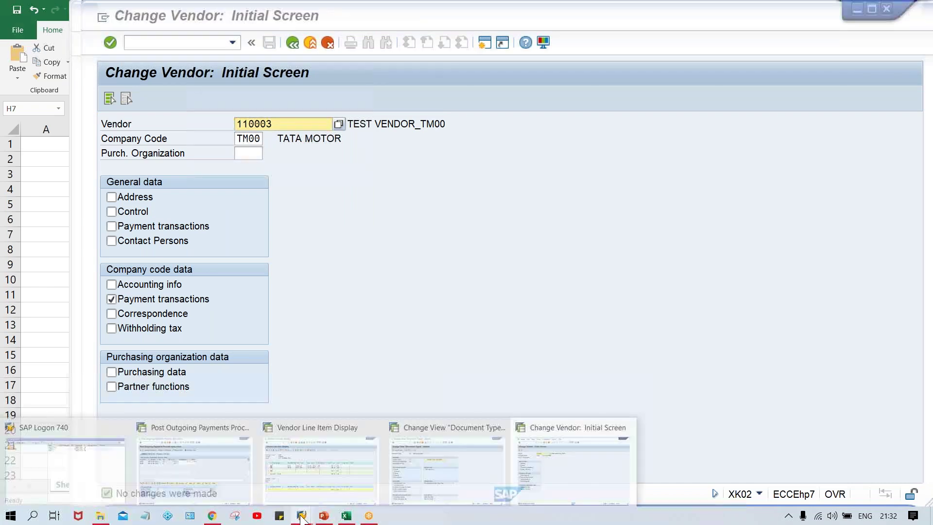
left_click(361, 474)
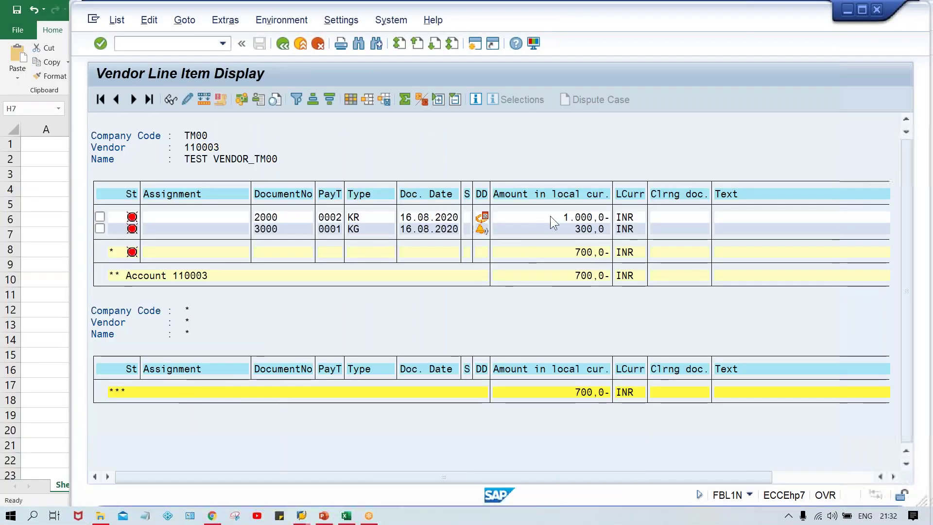
double_click(557, 219)
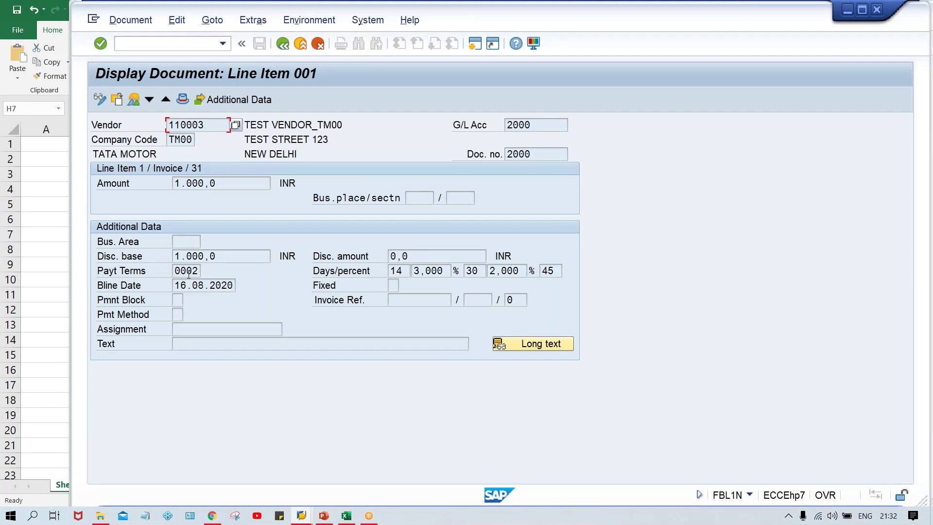
left_click(101, 99)
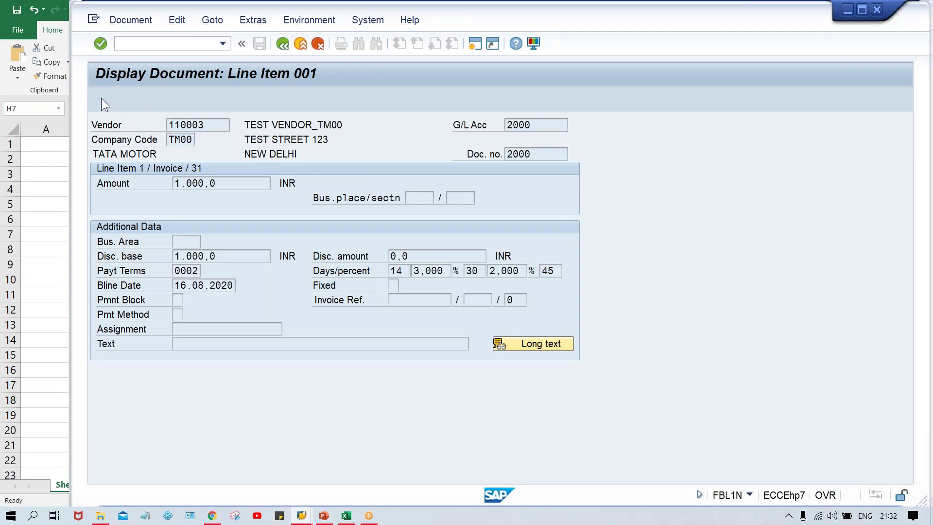
left_click(190, 270)
type("1")
key("Return")
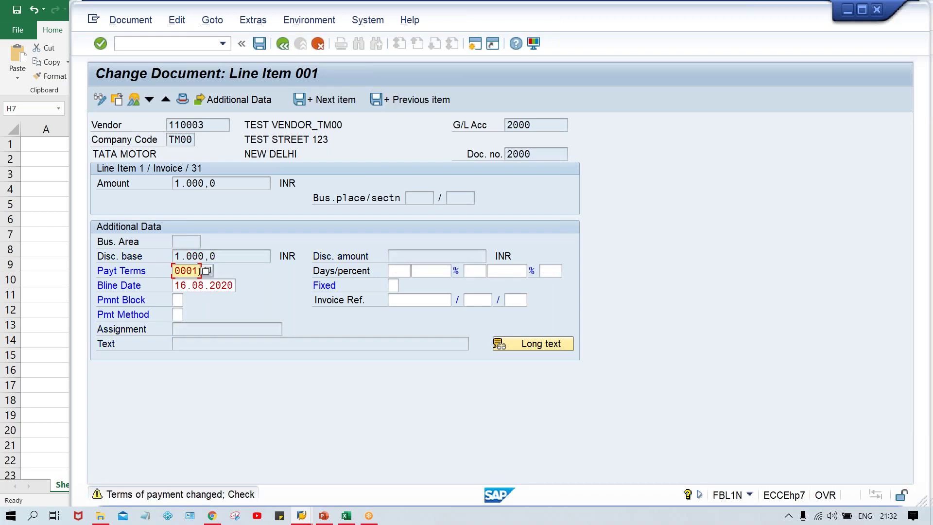
key("Return")
key("ctrl+s")
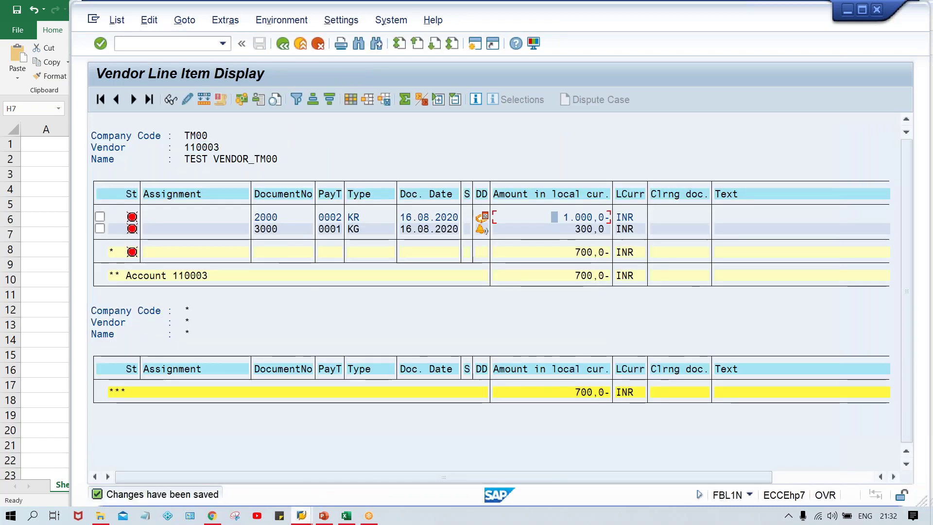
Return to the outgoing payment session and restart F-53 with document date 16.08.2020
mouse_move(301, 515)
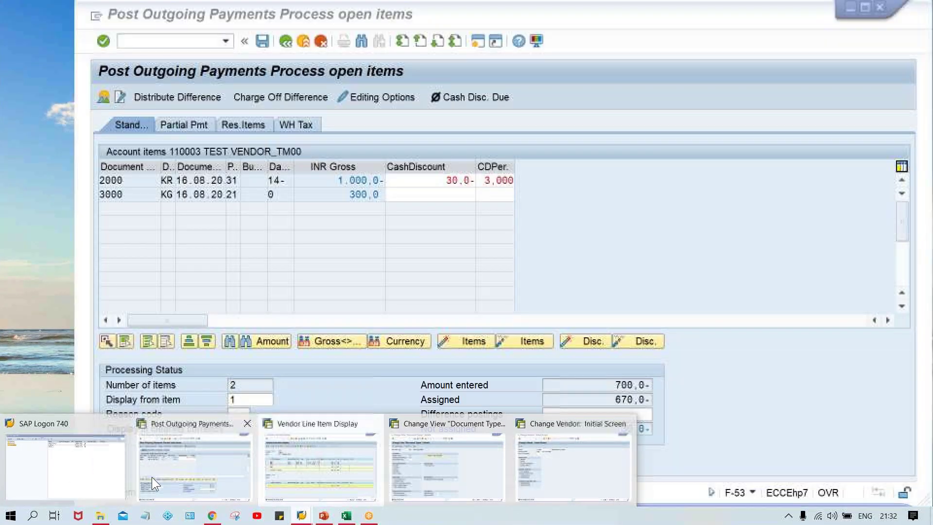
left_click(151, 477)
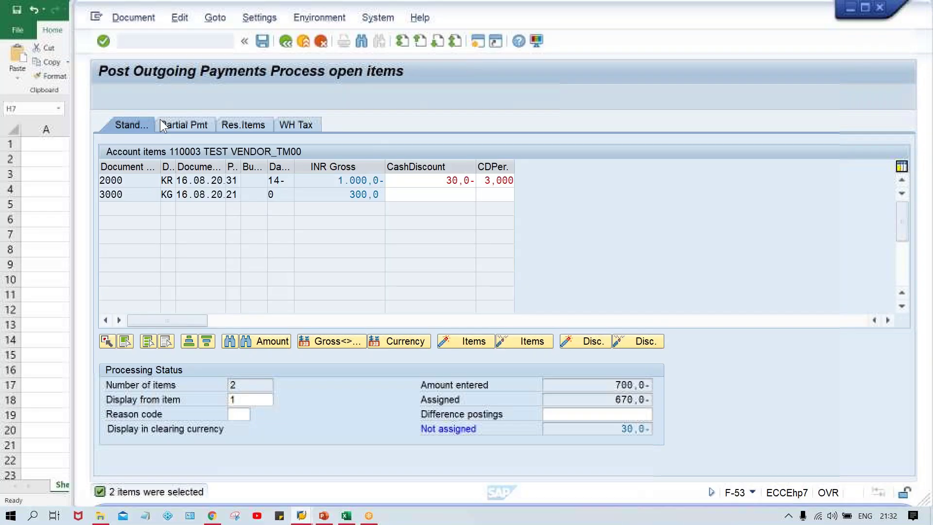
left_click(146, 41)
type("/N")
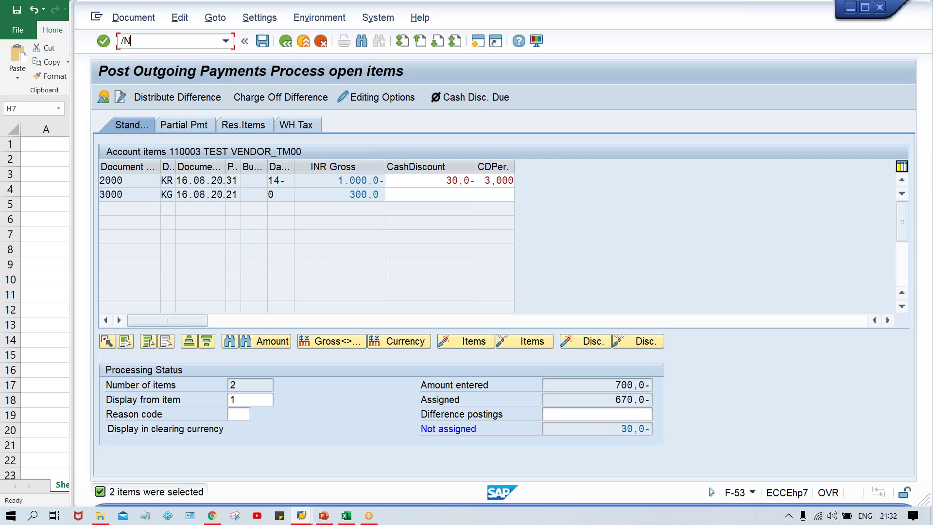
type("F-53")
key("Return")
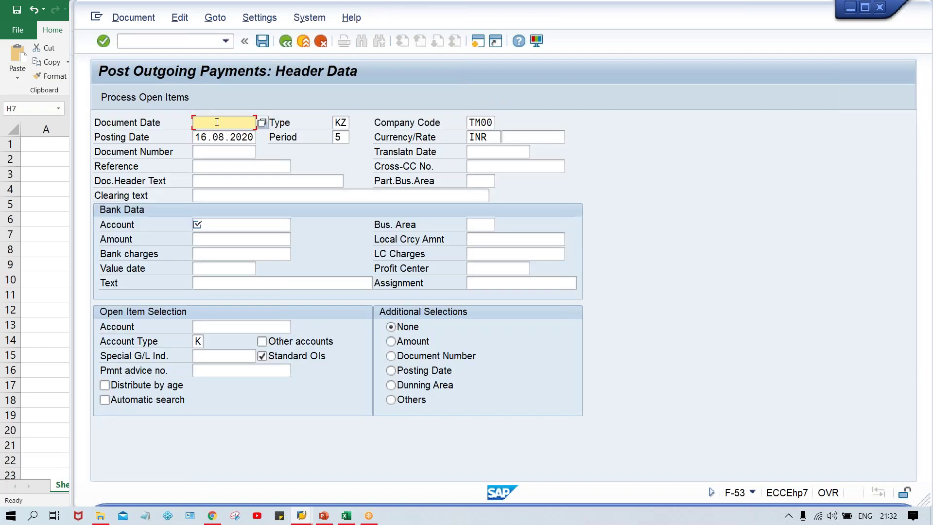
left_click(216, 122)
key("Down")
key("Return")
Enter the bank G/L account and an amount of 700 in the payment's bank data
left_click(239, 222)
key("Down")
key("Return")
key("Tab")
key("Down")
key("Down")
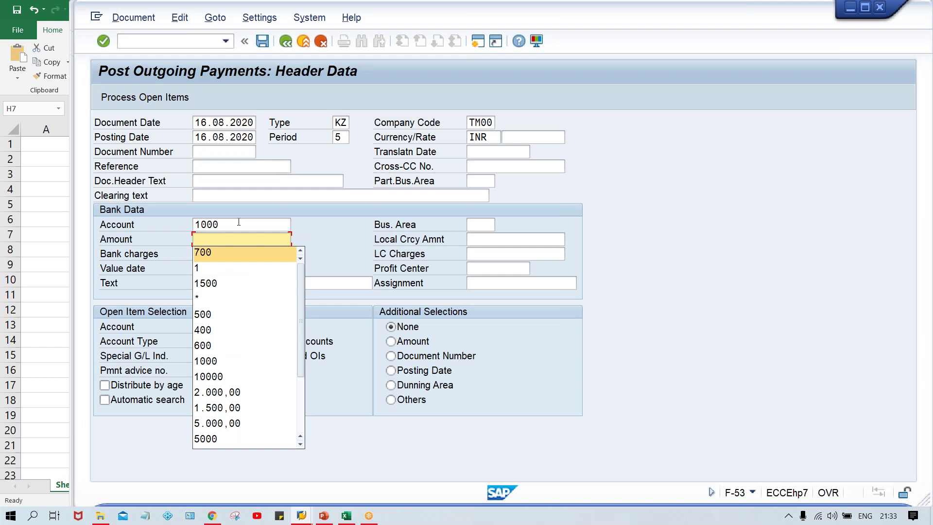
key("Return")
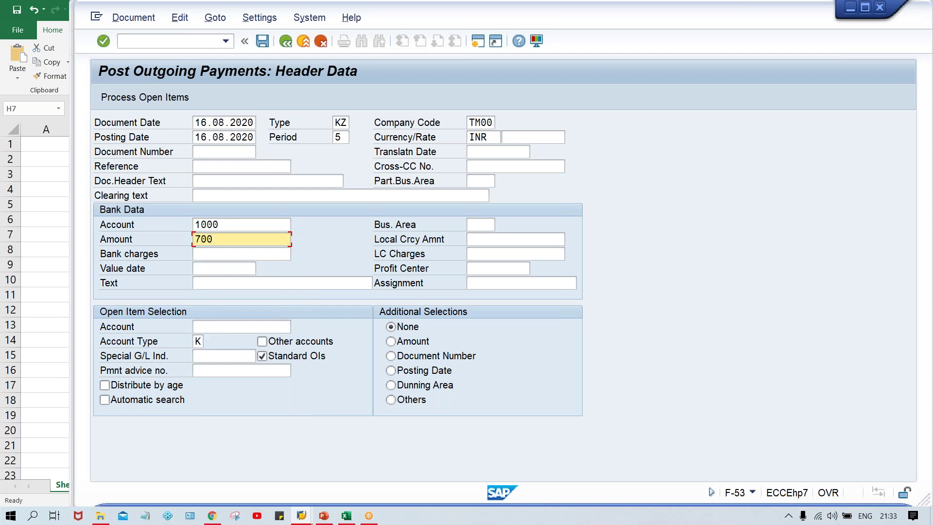
Enter the test vendor's account in the open item selection and process its open items
left_click(211, 326)
key("Down")
key("Down")
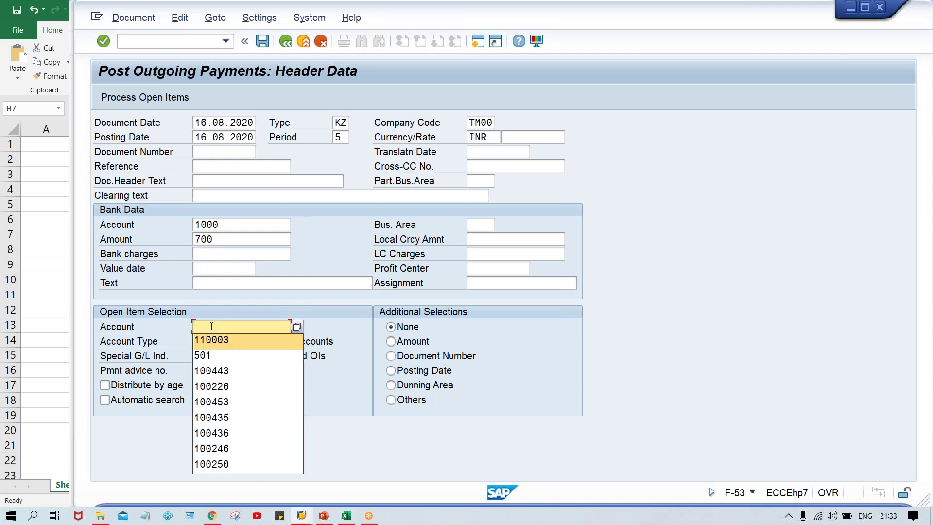
key("Return")
key("Return")
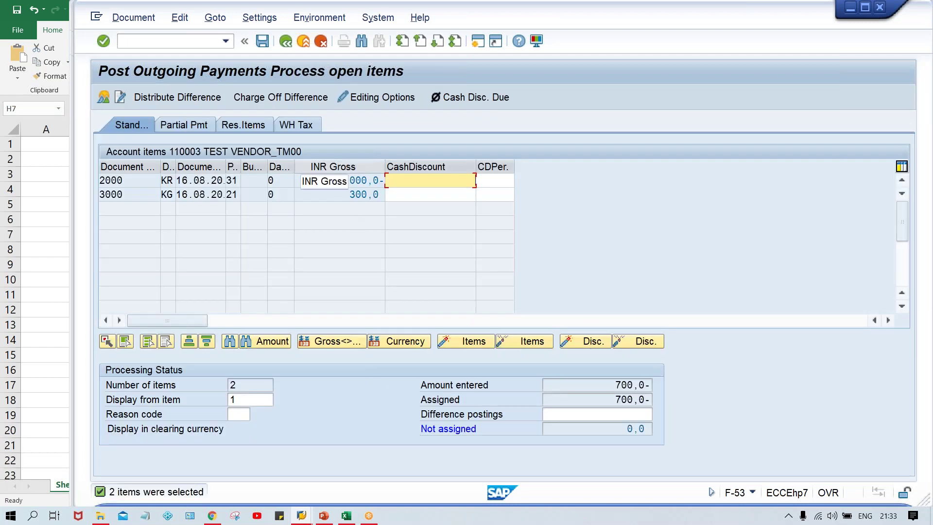
Compare the assigned amount with the amount entered, simulate the outgoing payment and post it
left_click(343, 192)
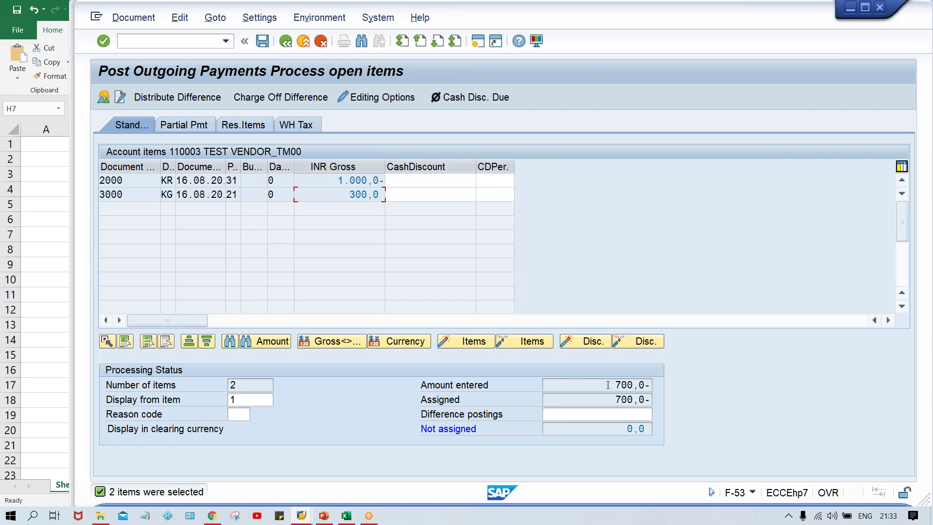
left_click_drag(607, 400, 677, 396)
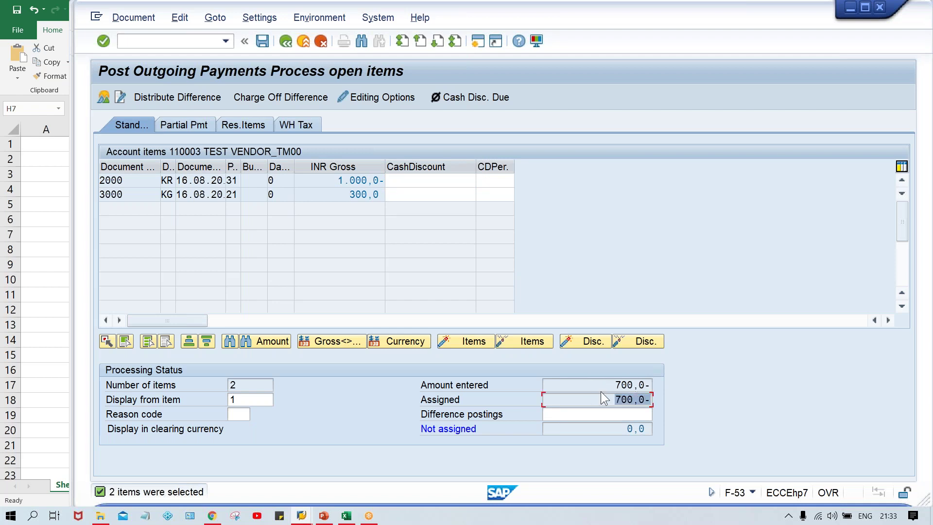
key("shift+Tab")
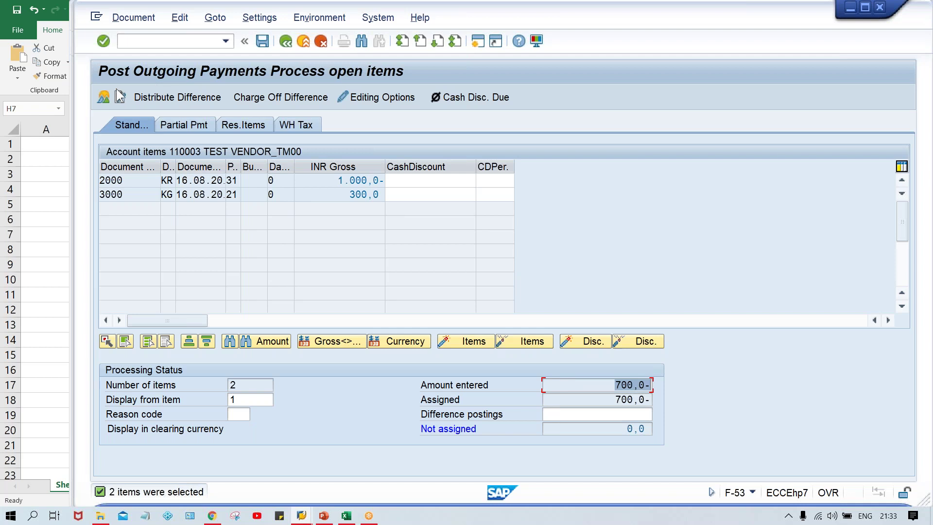
left_click(134, 19)
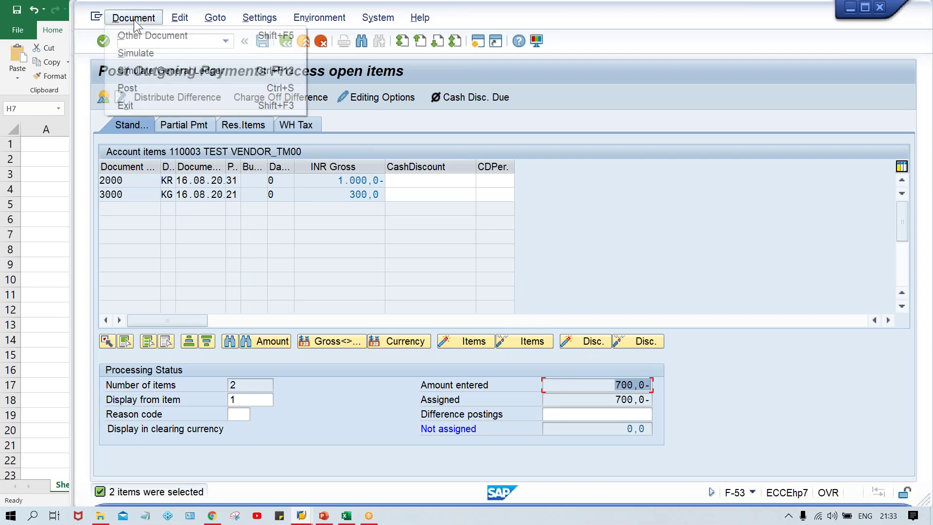
left_click(136, 53)
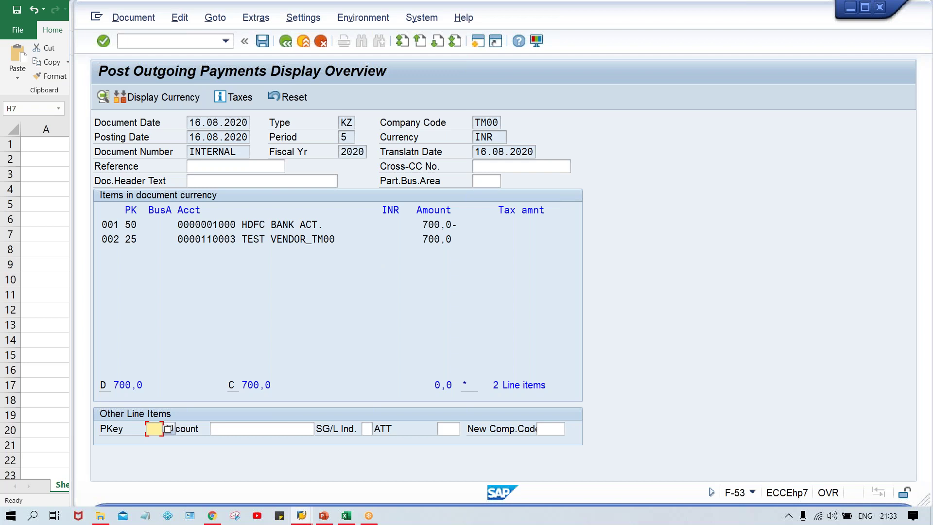
left_click_drag(463, 227, 414, 235)
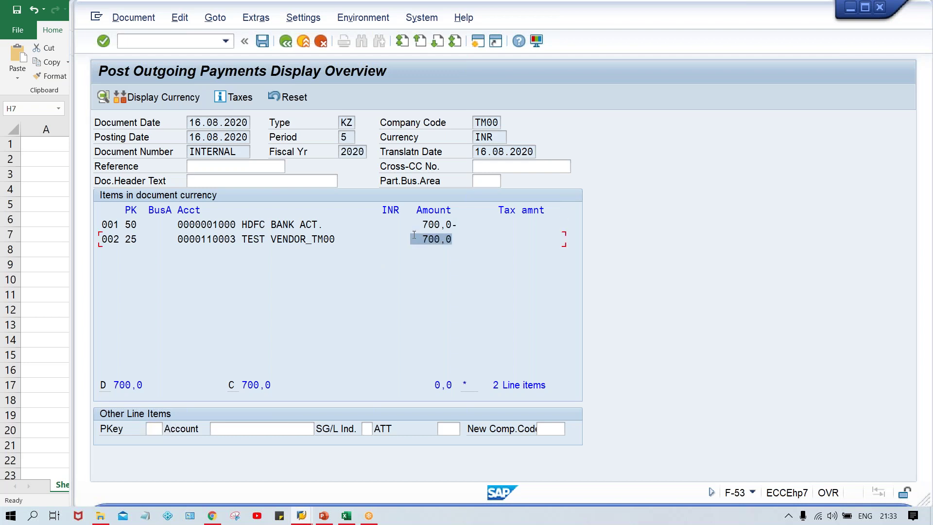
left_click(262, 42)
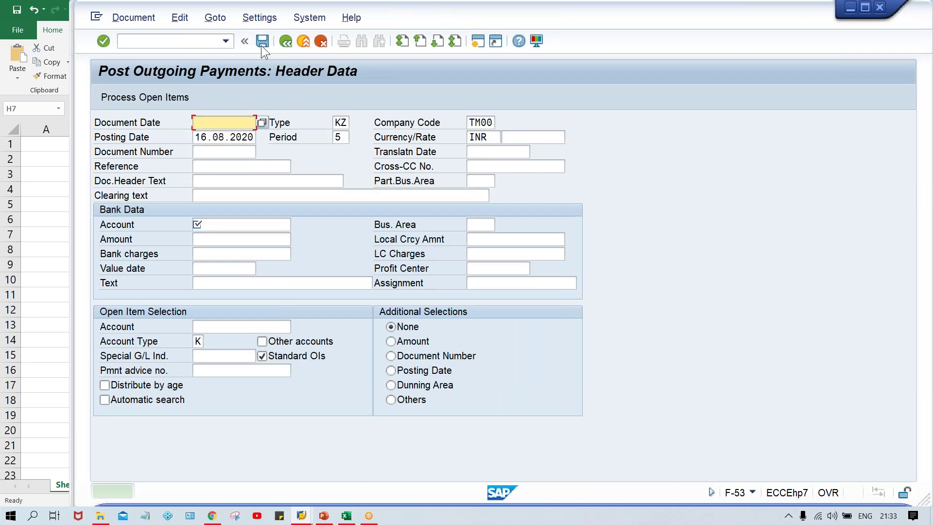
Switch to the vendor line item display and refresh the list of open items
left_click(301, 515)
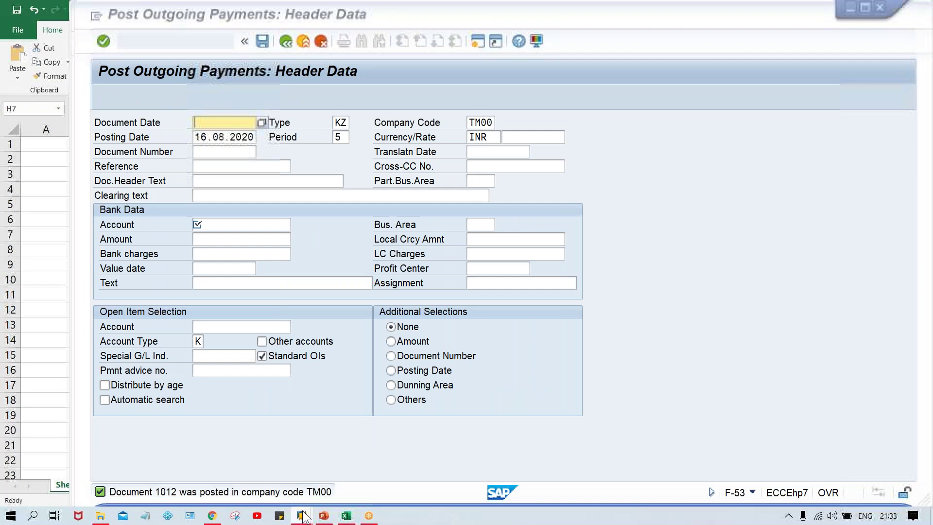
left_click(313, 471)
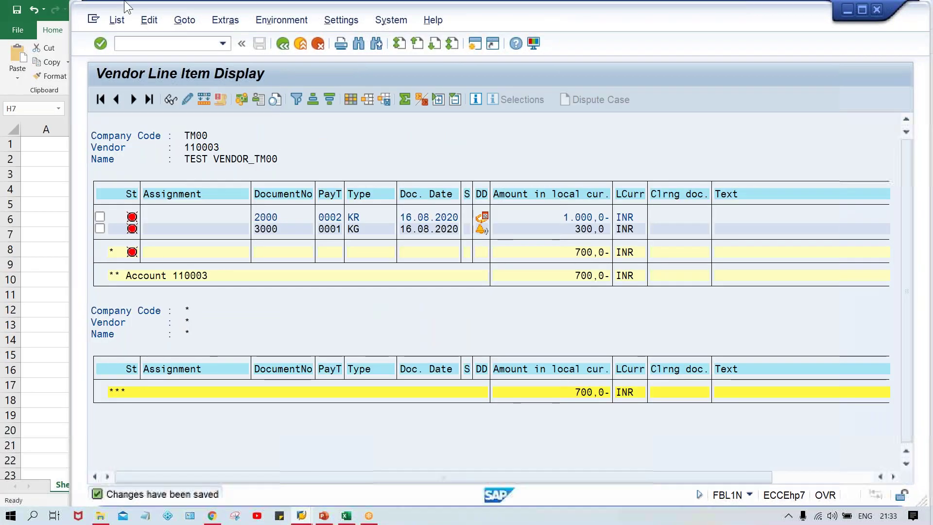
left_click(114, 21)
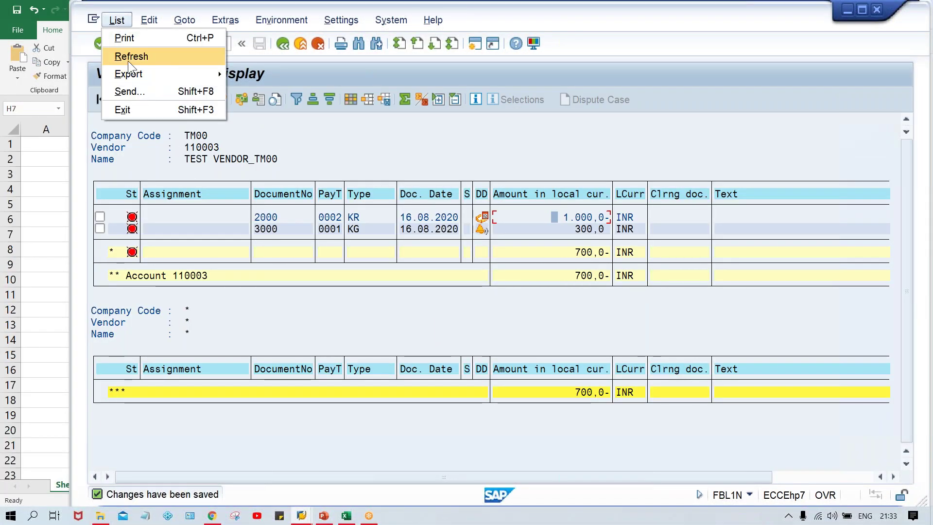
left_click(127, 60)
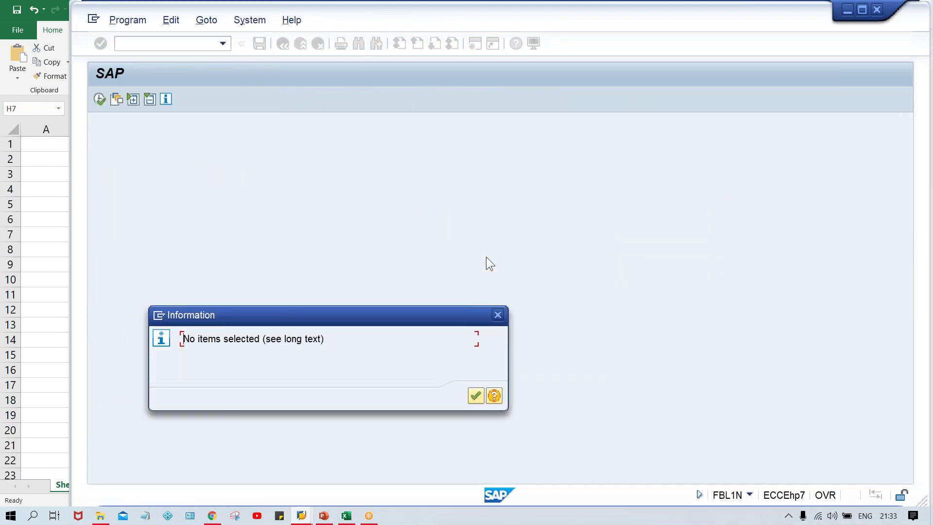
key("Return")
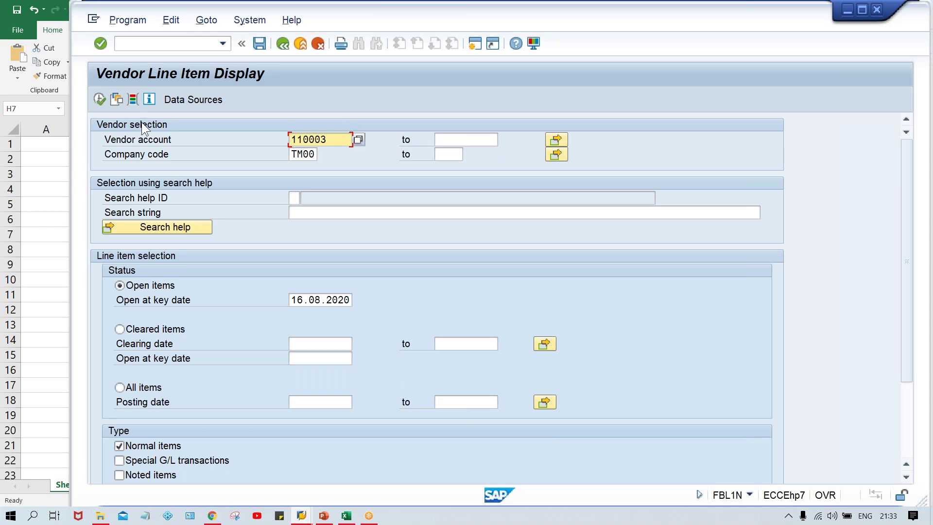
Display all items for the vendor and review the payment, invoice and credit memo lines with their clearing document
left_click(128, 386)
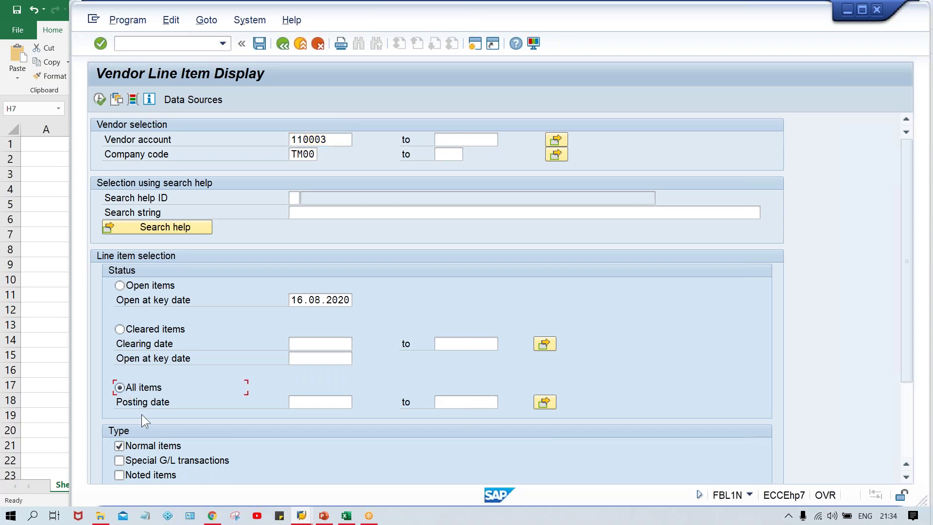
left_click(100, 100)
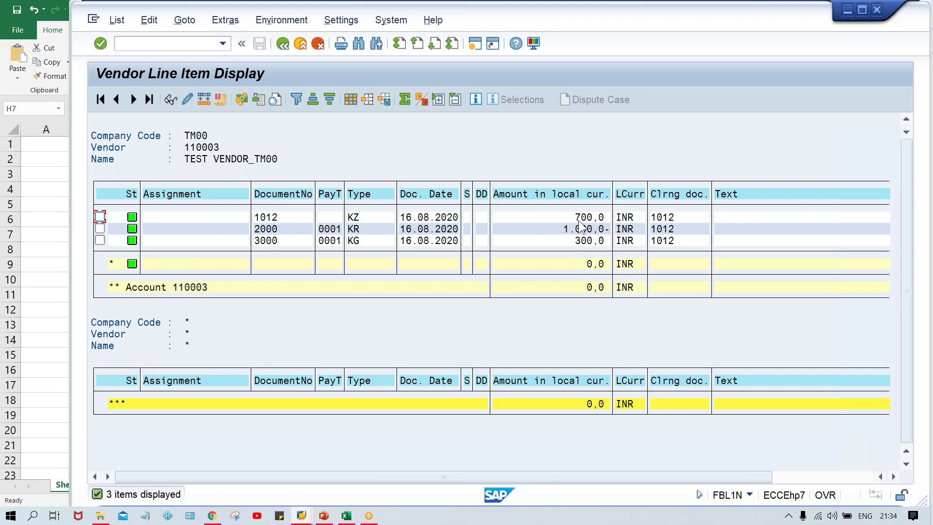
left_click(577, 241)
left_click(576, 218)
left_click(363, 231)
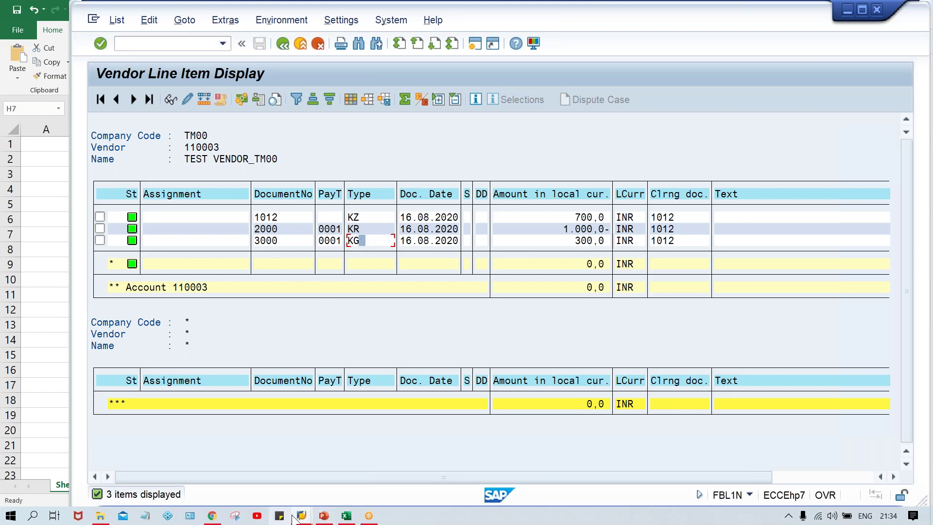
Go back to the document types overview, position the list at KG and mark types KG, KR and KZ
mouse_move(306, 519)
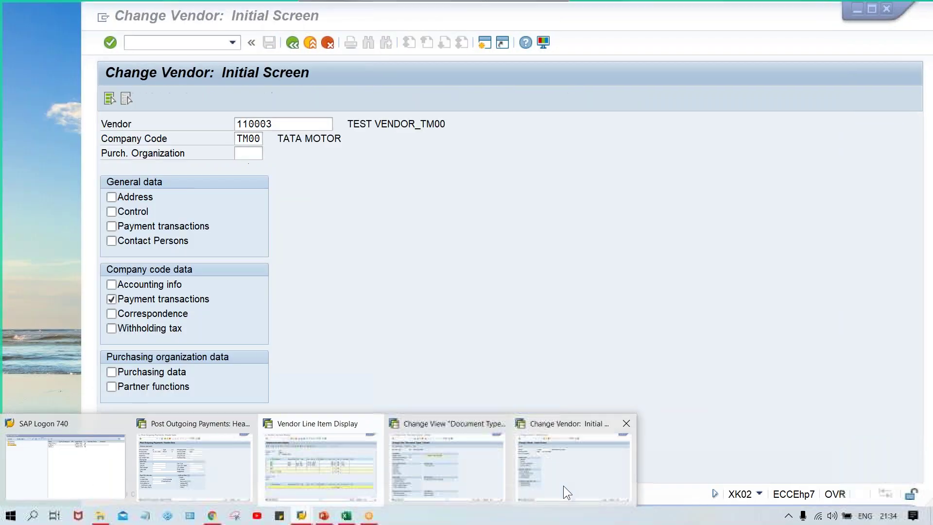
left_click(563, 486)
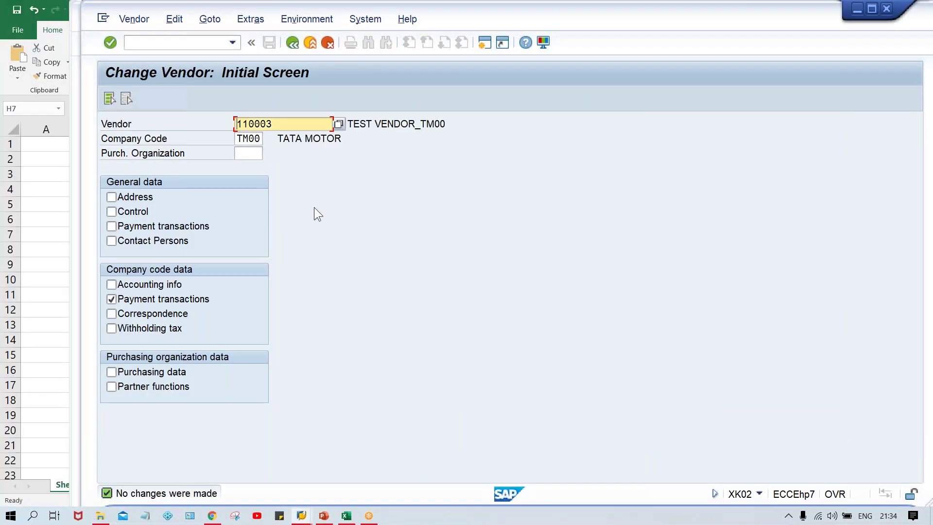
left_click(301, 517)
left_click(419, 476)
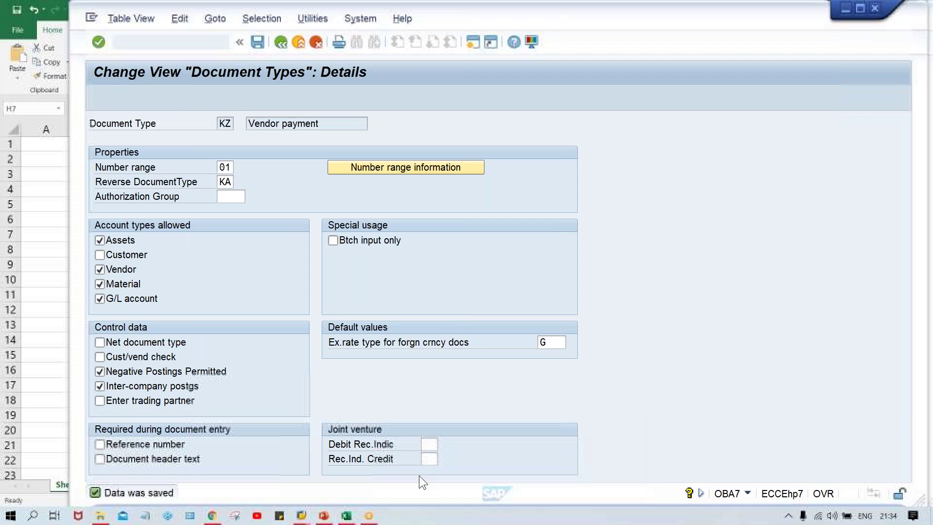
left_click(278, 44)
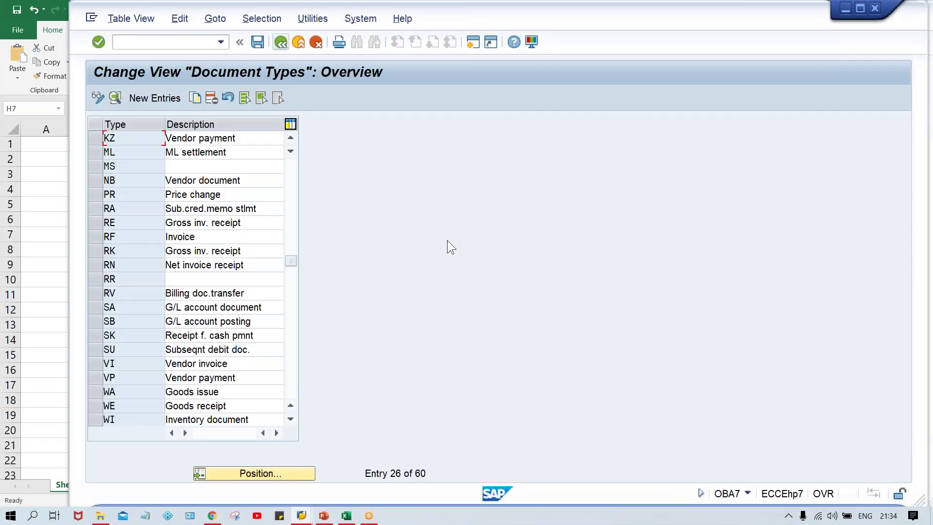
left_click(260, 472)
type("KG")
key("Return")
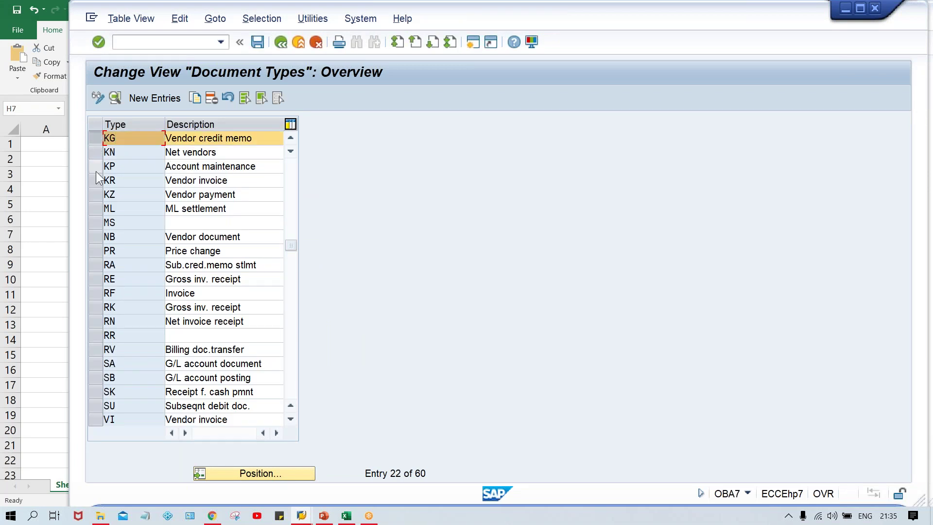
left_click(97, 179)
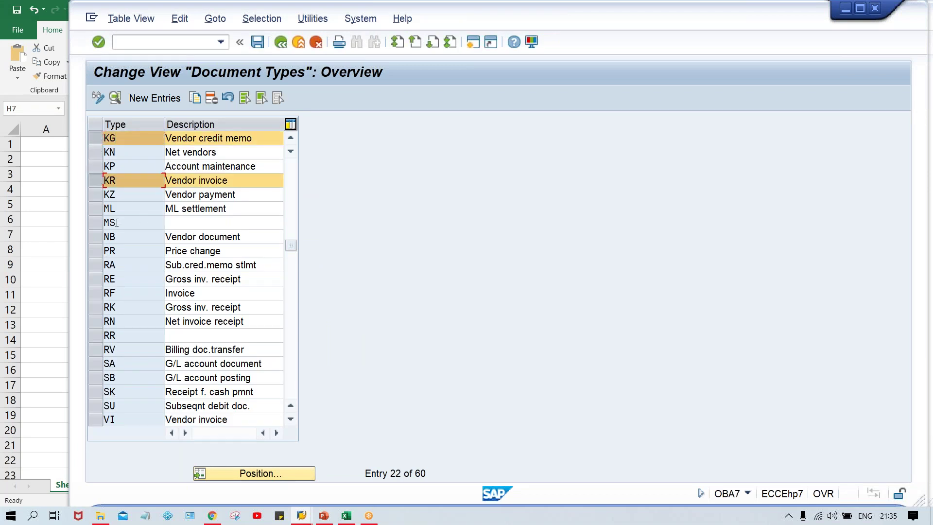
left_click(94, 194)
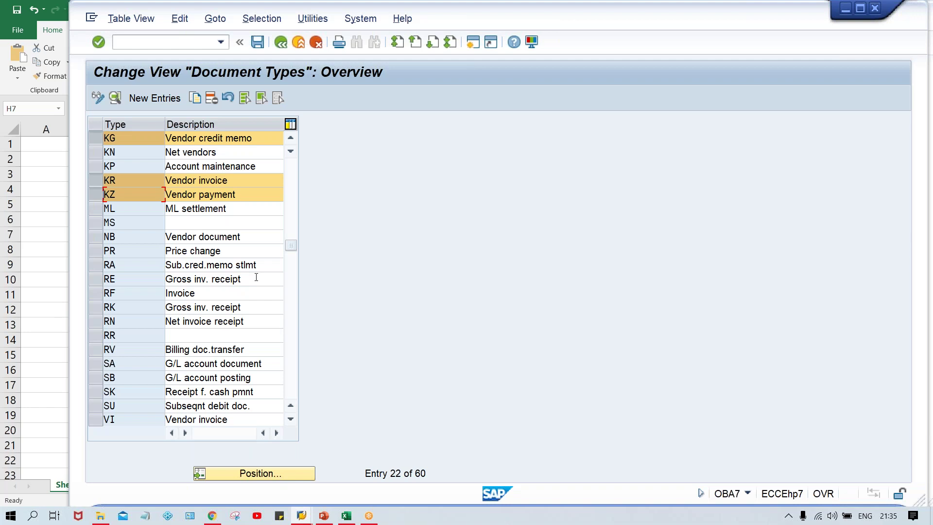
Switch back to the vendor line item display listing the cleared items
key("alt+Tab")
key("Tab")
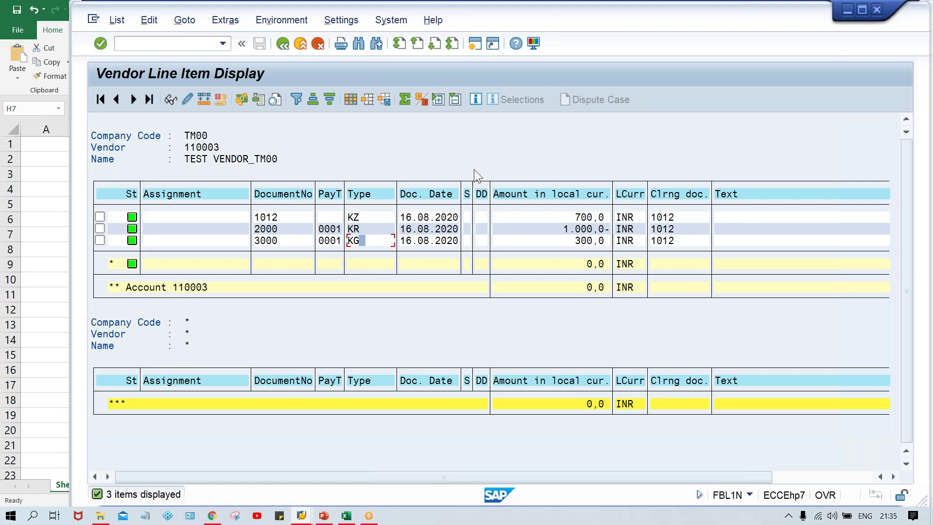
left_click(503, 156)
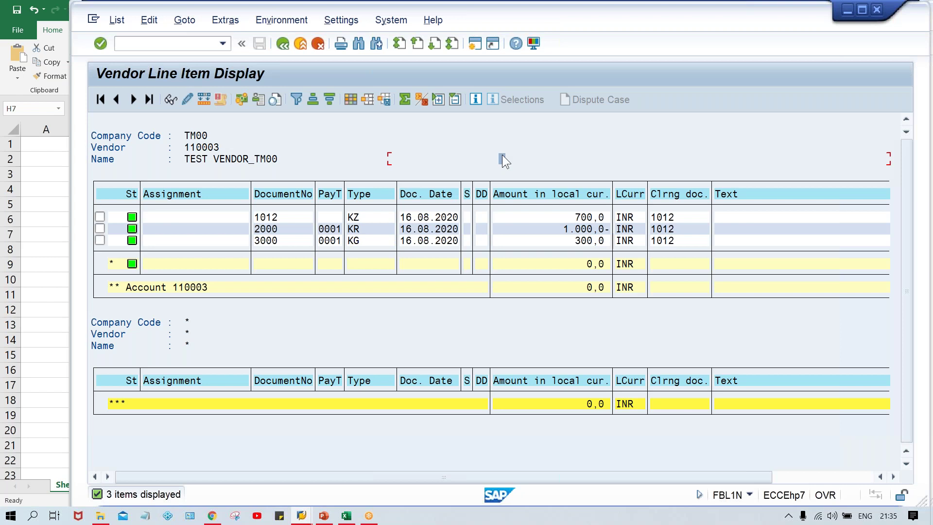